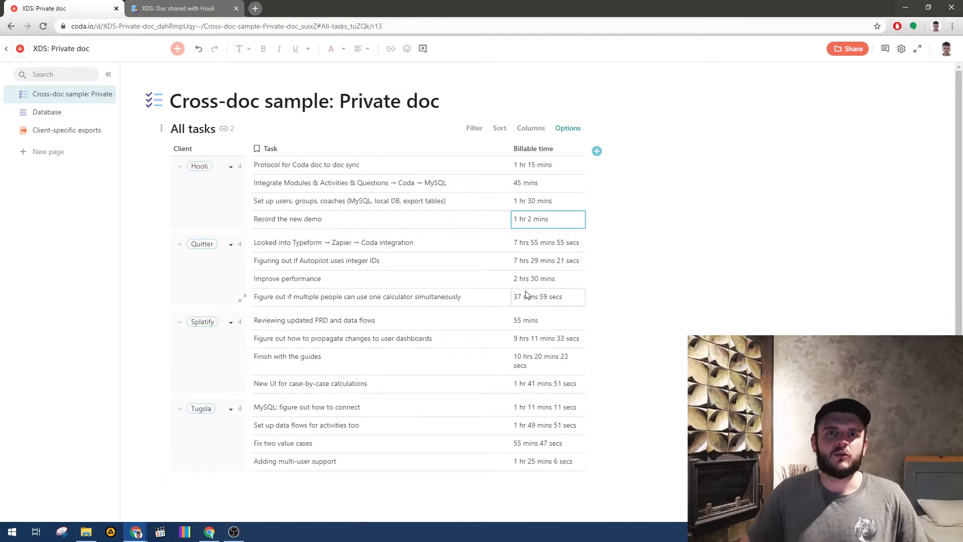
- Select the 'Protocol for Coda doc to doc sync' task in the All tasks table
{"action": "left_click", "coordinate": [665, 211]}
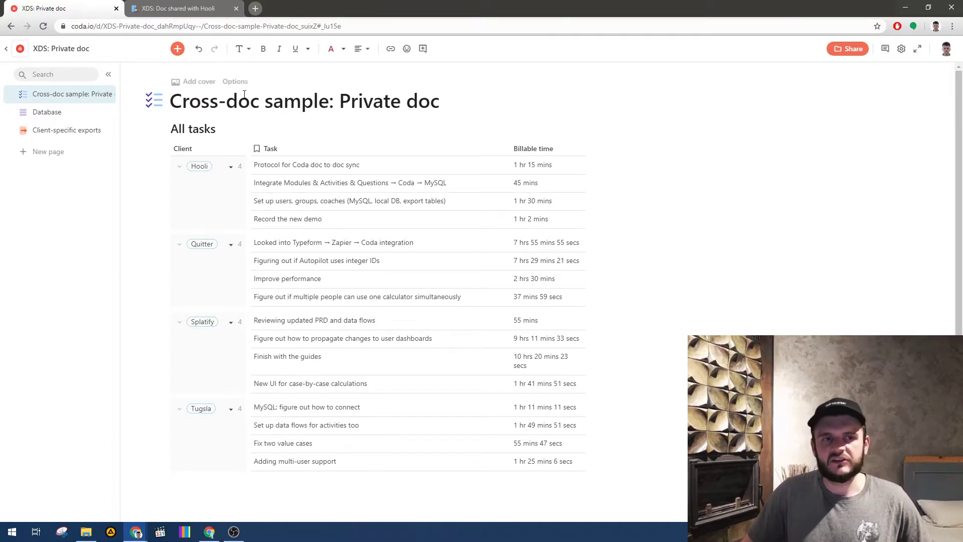
{"action": "left_click", "coordinate": [672, 199]}
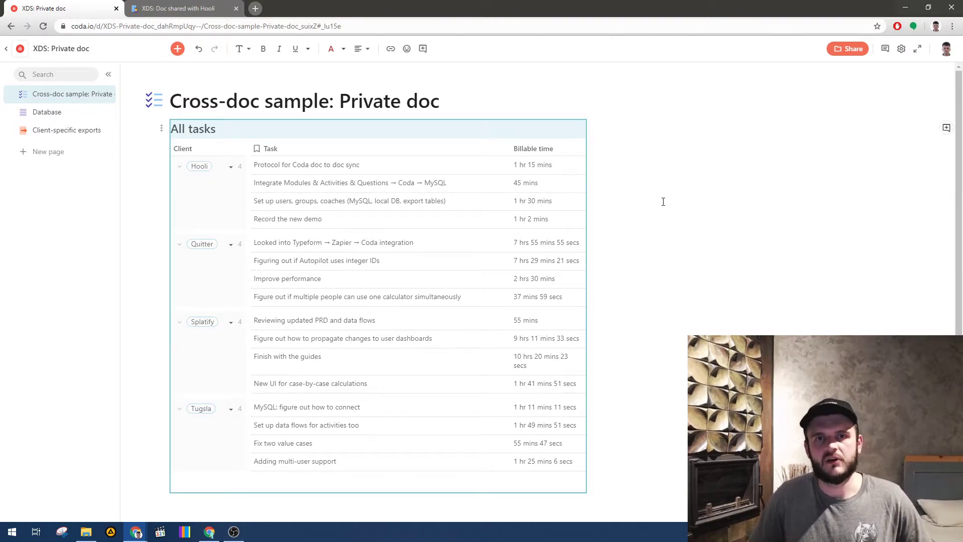
{"action": "left_click", "coordinate": [384, 169]}
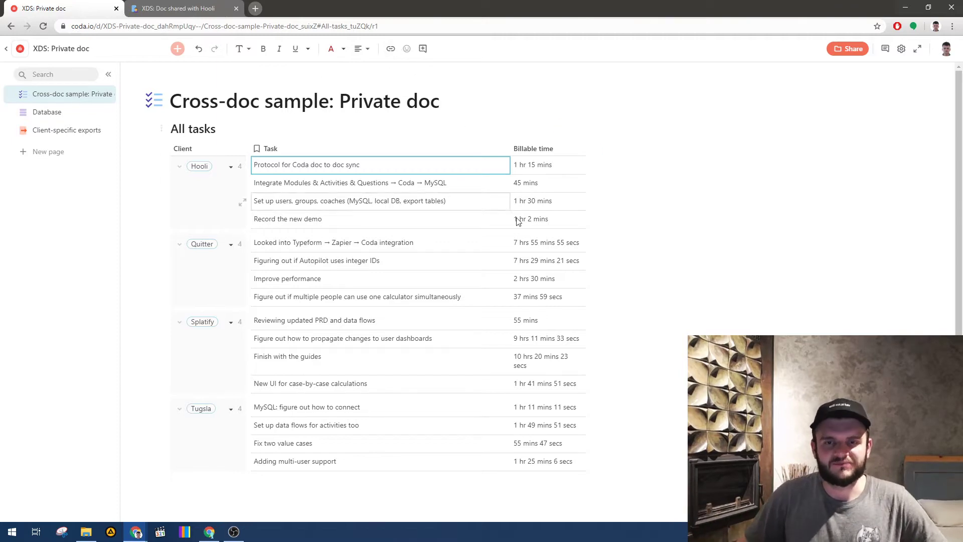
- Look through the Database and Client-specific exports pages, then switch to 'XDS: Doc shared with Hooli'
{"action": "left_click", "coordinate": [49, 111]}
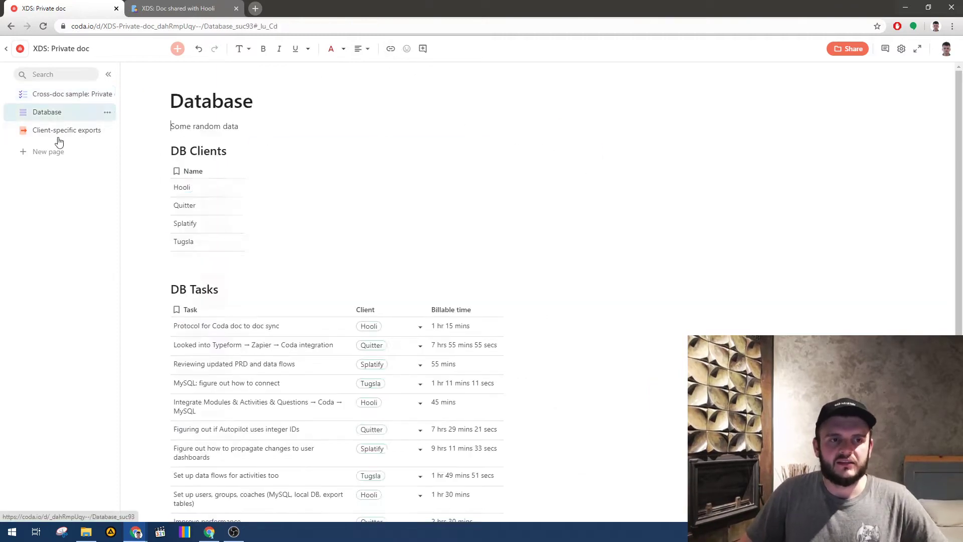
{"action": "scroll", "coordinate": [312, 121], "scroll_direction": "down", "scroll_amount": 3}
{"action": "scroll", "coordinate": [311, 121], "scroll_direction": "up", "scroll_amount": 3}
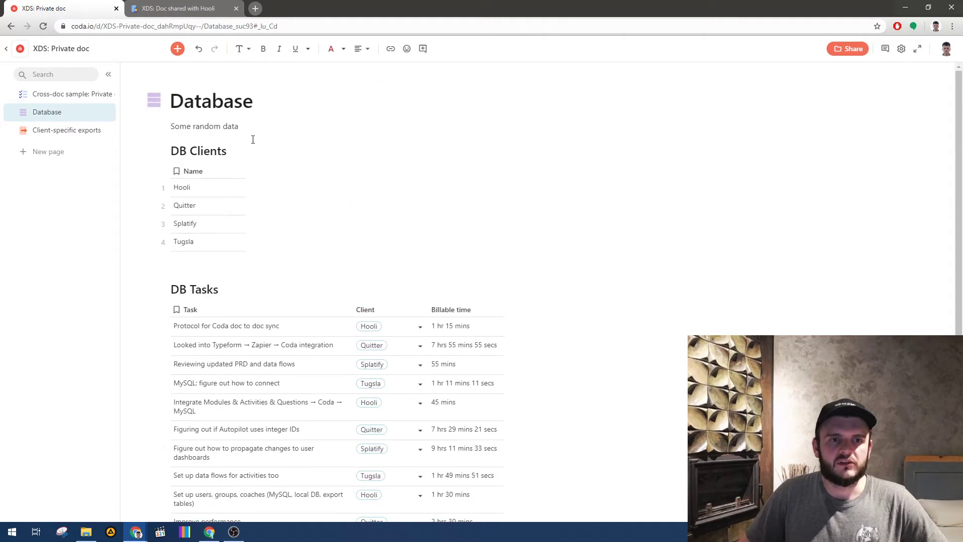
{"action": "scroll", "coordinate": [254, 200], "scroll_direction": "down", "scroll_amount": 5}
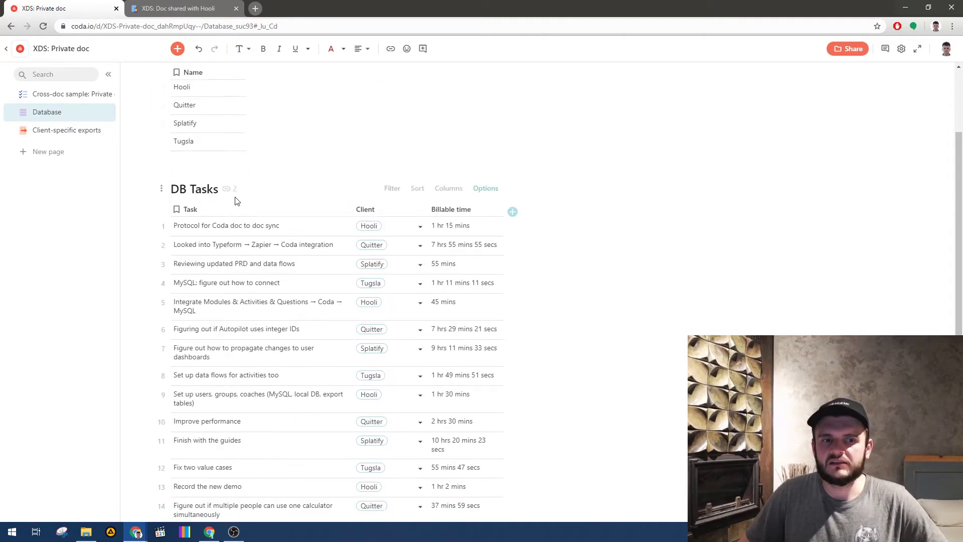
{"action": "left_click", "coordinate": [49, 112]}
{"action": "left_click", "coordinate": [65, 94]}
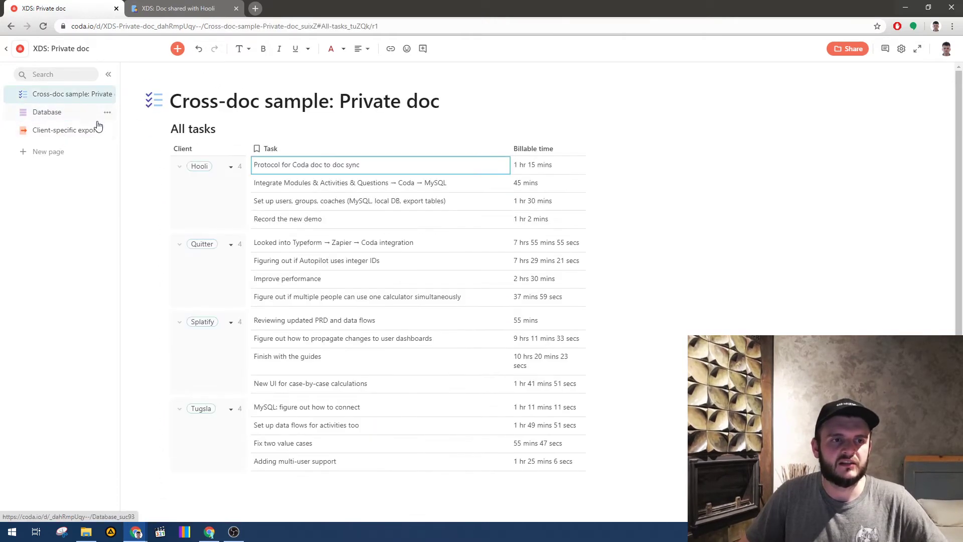
{"action": "left_click", "coordinate": [74, 131]}
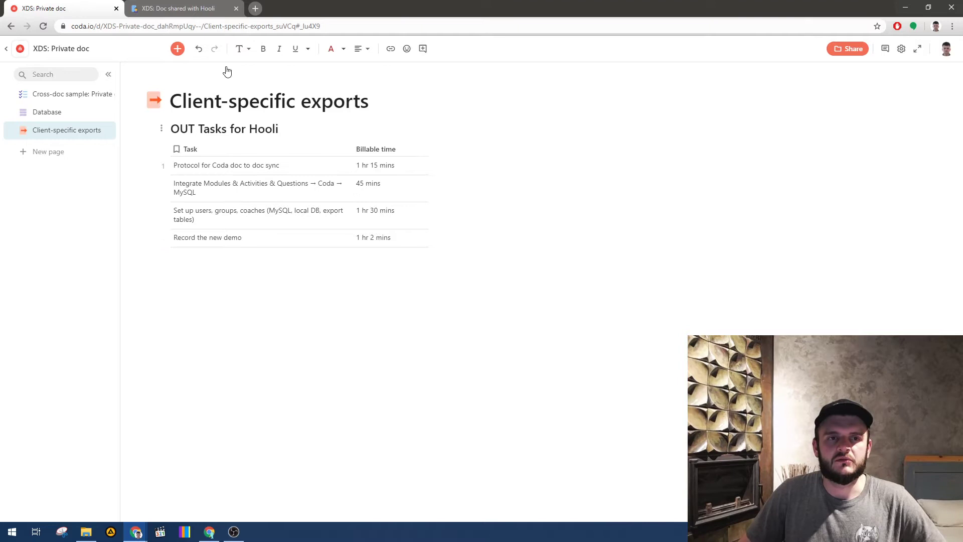
{"action": "left_click", "coordinate": [179, 8]}
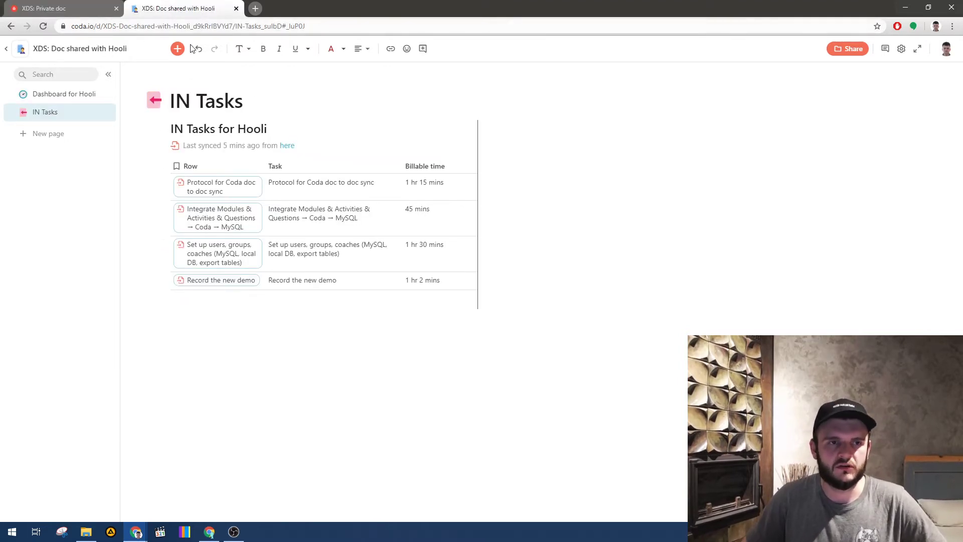
- Review the Dashboard for Hooli pie chart and the IN Tasks page
{"action": "left_click", "coordinate": [72, 102]}
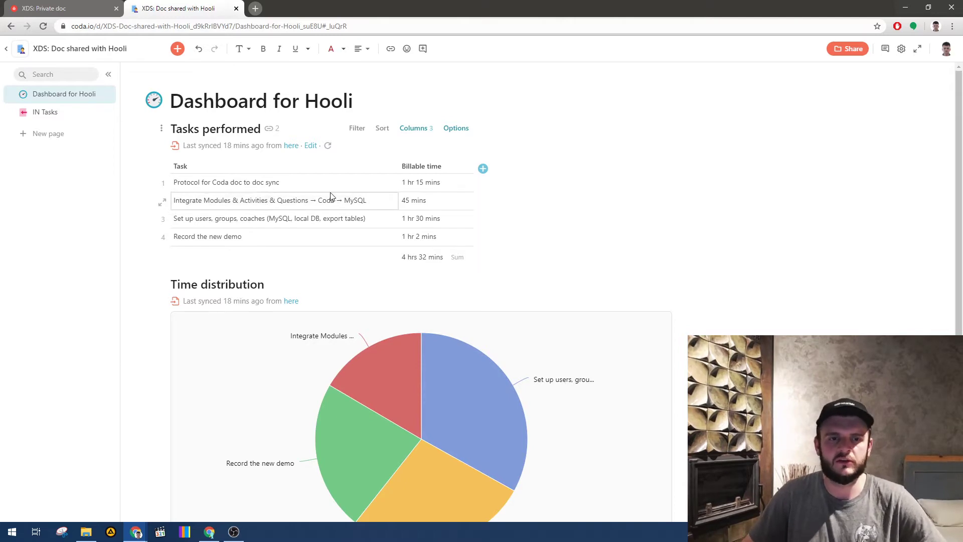
{"action": "scroll", "coordinate": [369, 302], "scroll_direction": "down", "scroll_amount": 1}
{"action": "scroll", "coordinate": [489, 314], "scroll_direction": "down", "scroll_amount": 2}
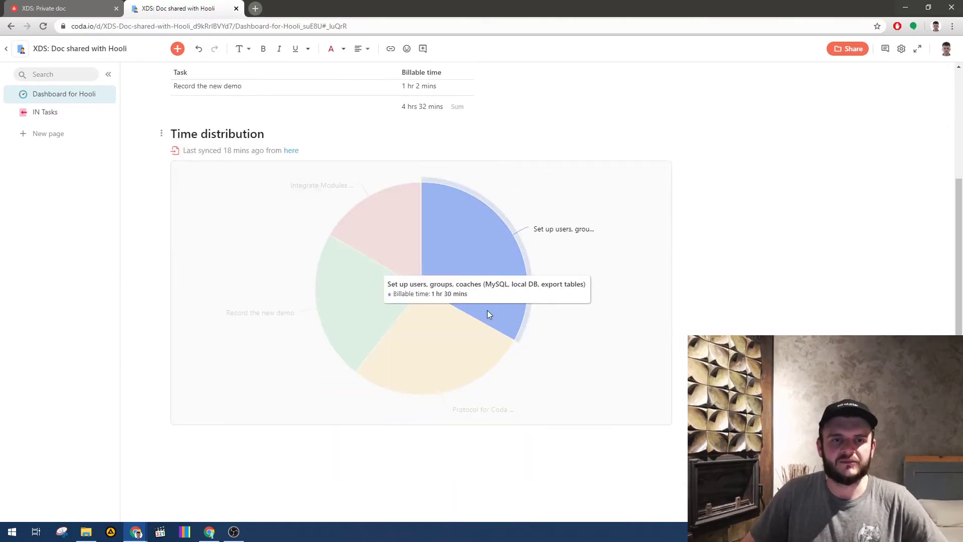
{"action": "scroll", "coordinate": [721, 201], "scroll_direction": "up", "scroll_amount": 3}
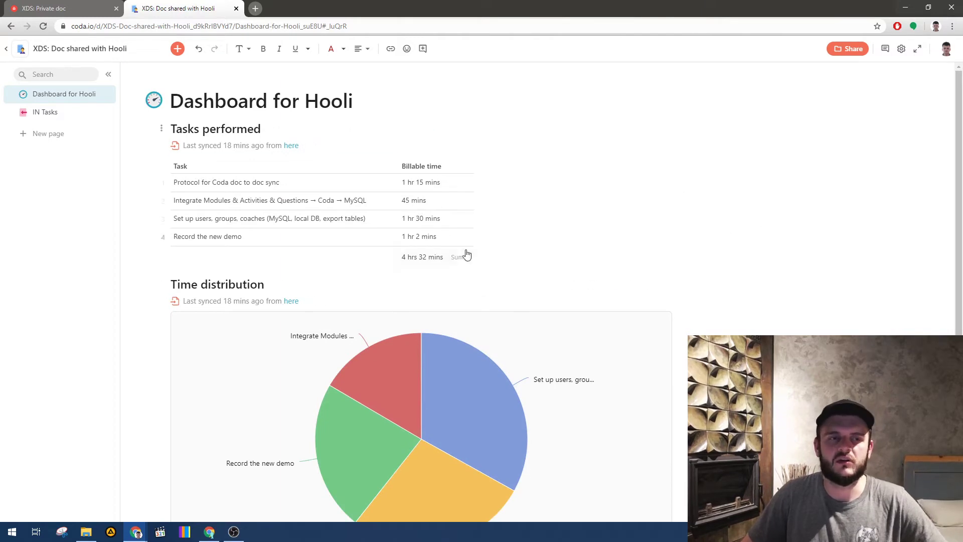
{"action": "left_click", "coordinate": [52, 117]}
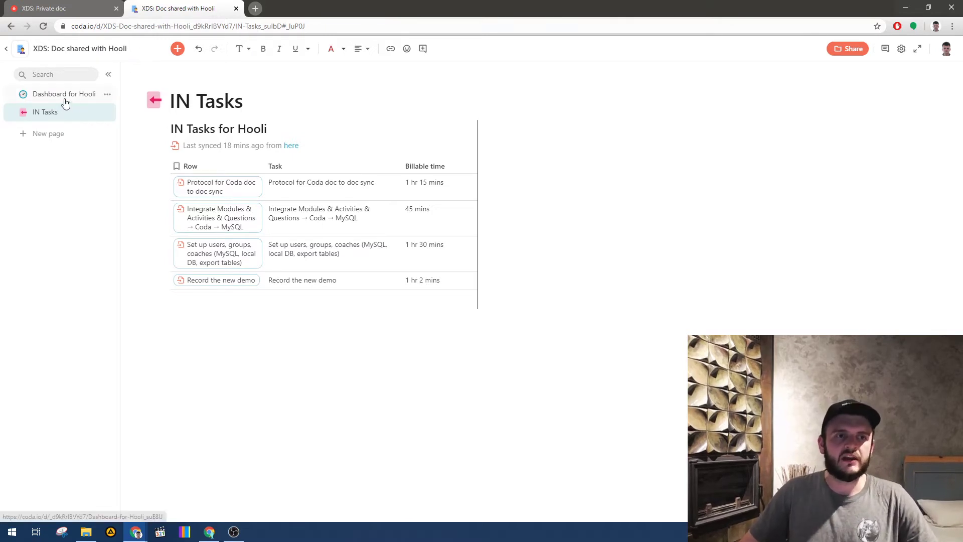
- Check the private doc's Database page, then return to the Hooli doc
{"action": "left_click", "coordinate": [50, 9]}
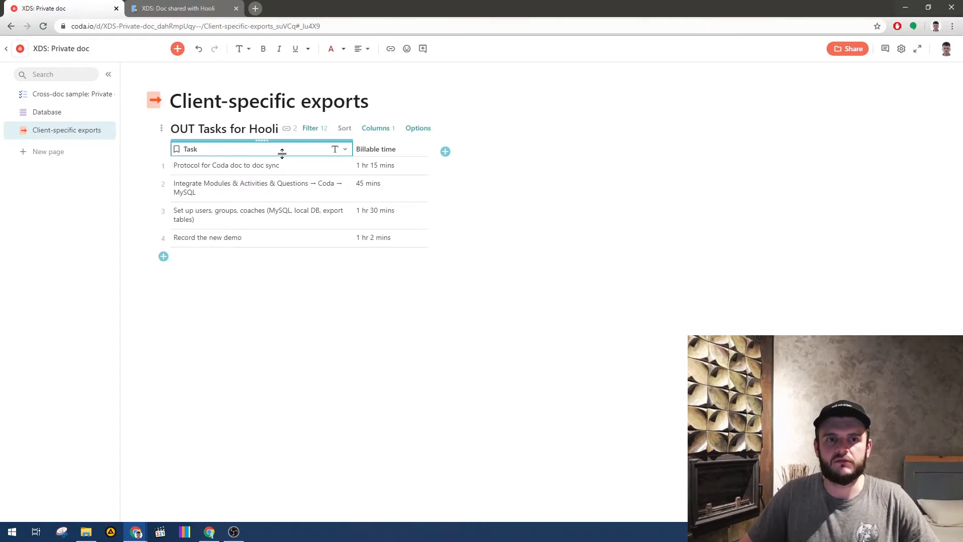
{"action": "left_click", "coordinate": [76, 113]}
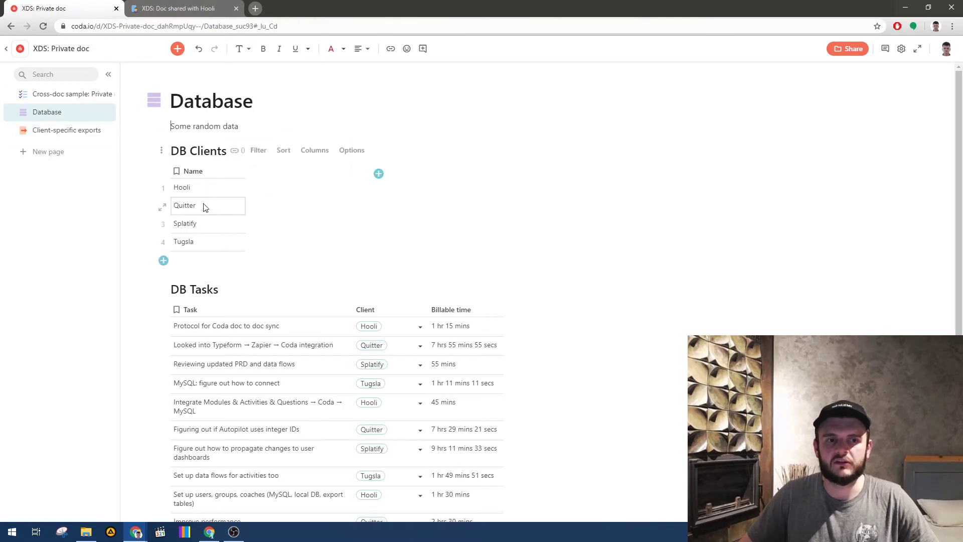
{"action": "left_click", "coordinate": [160, 6]}
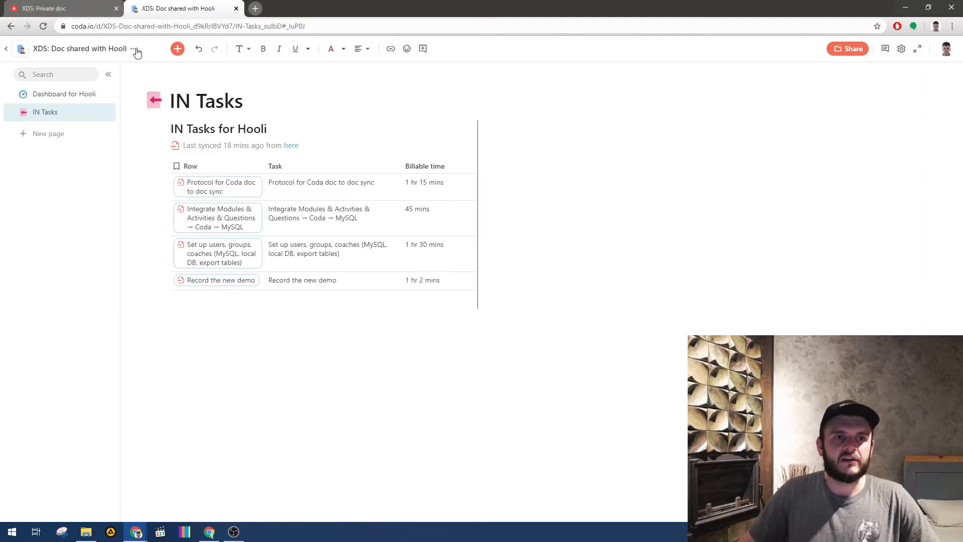
- Make a copy of the whole Hooli doc
{"action": "left_click", "coordinate": [135, 50]}
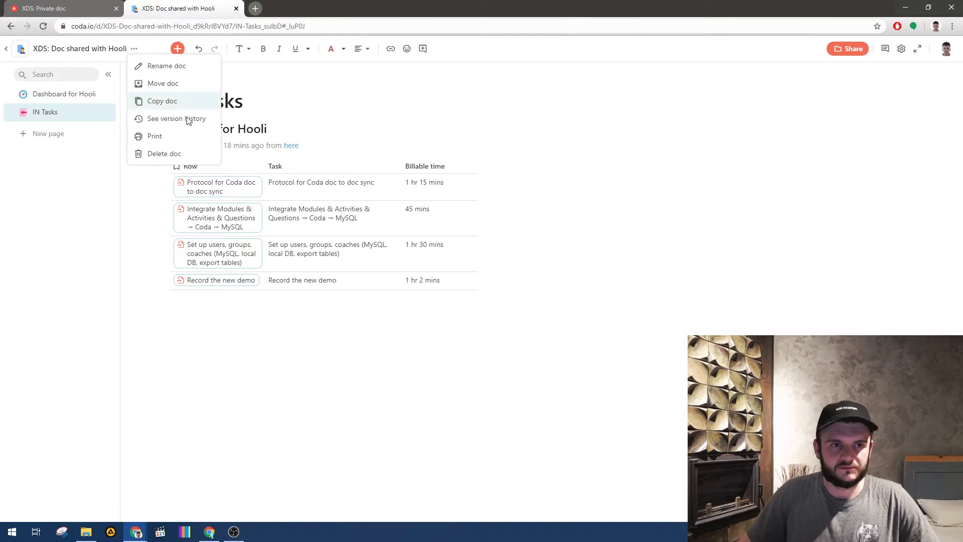
{"action": "left_click", "coordinate": [167, 100]}
{"action": "left_click", "coordinate": [568, 372]}
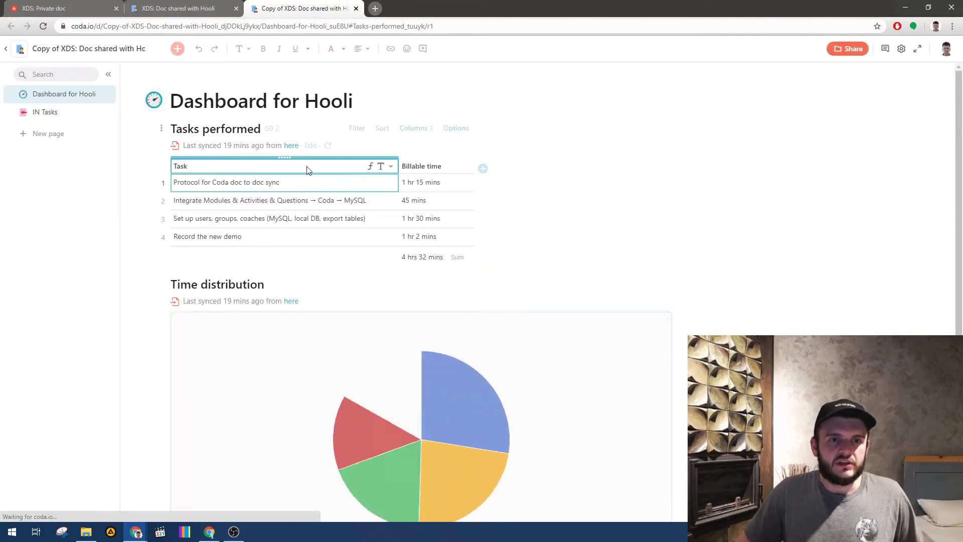
- Rename the copied dashboard page to 'Dashboard for Quitter'
{"action": "left_click_drag", "start_coordinate": [304, 101], "coordinate": [381, 108]}
{"action": "type", "text": "Twit"}
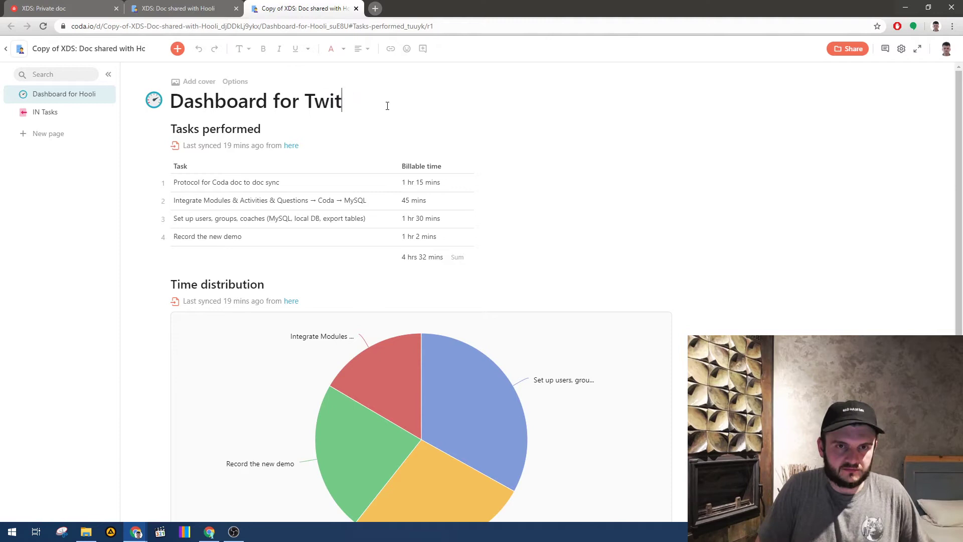
{"action": "key", "text": "BackSpace"}
{"action": "key", "text": "BackSpace"}
{"action": "key", "text": "BackSpace"}
{"action": "key", "text": "BackSpace"}
{"action": "type", "text": "Quitter"}
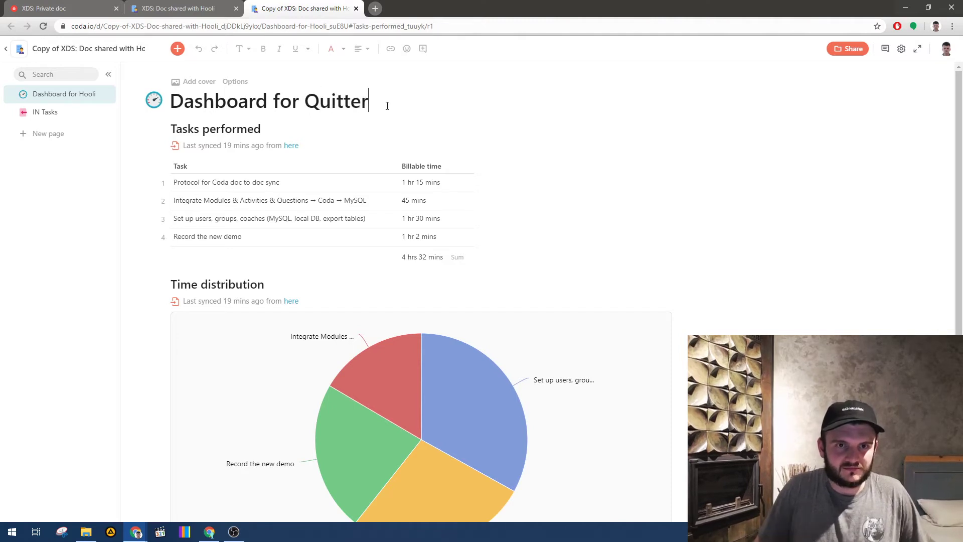
- Remove the 'Copy of' prefix from the doc title and select 'Hooli' for replacement
{"action": "left_click", "coordinate": [125, 50]}
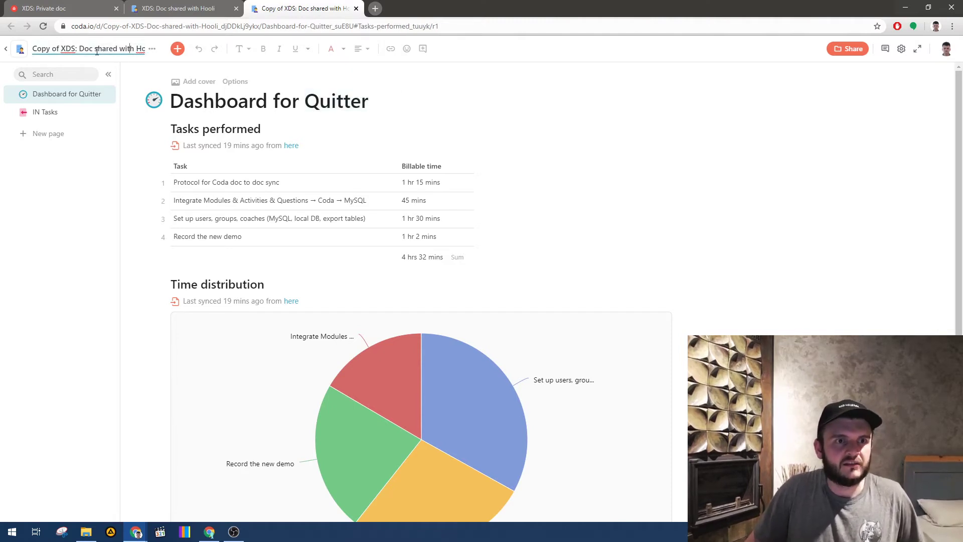
{"action": "left_click_drag", "start_coordinate": [69, 49], "coordinate": [32, 48]}
{"action": "key", "text": "BackSpace"}
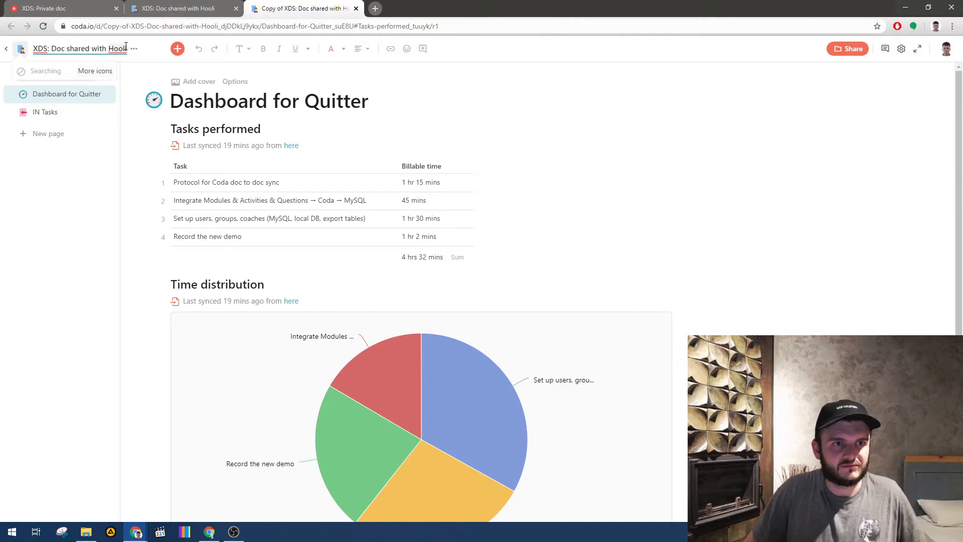
{"action": "double_click", "coordinate": [118, 49]}
- Finish the title 'XDS: Doc shared with Quitter' and delete the synced IN Tasks for Hooli table
{"action": "type", "text": "Quitter"}
{"action": "left_click", "coordinate": [52, 114]}
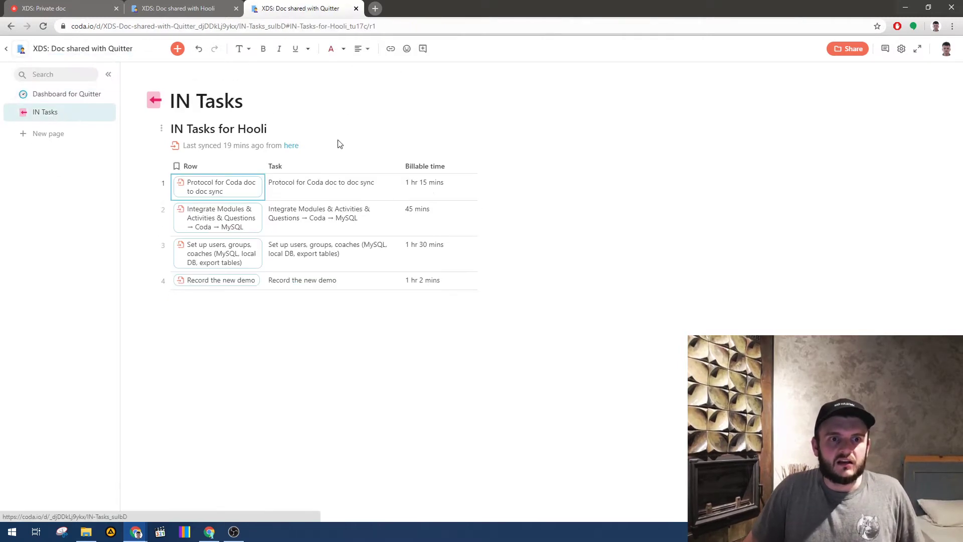
{"action": "left_click_drag", "start_coordinate": [592, 190], "coordinate": [503, 187]}
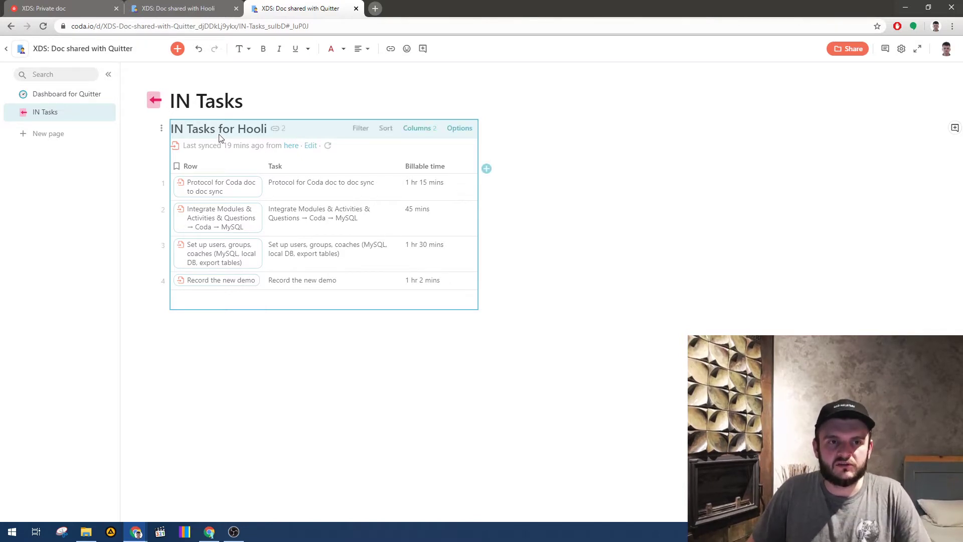
{"action": "key", "text": "Delete"}
- Switch between the Dashboard for Quitter and IN Tasks pages, previewing a task row
{"action": "left_click", "coordinate": [77, 94]}
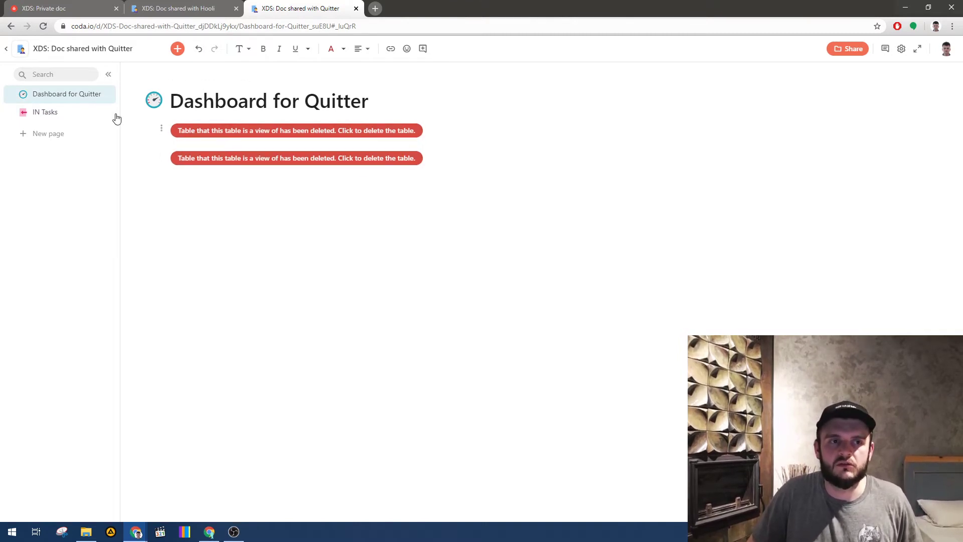
{"action": "left_click", "coordinate": [64, 115]}
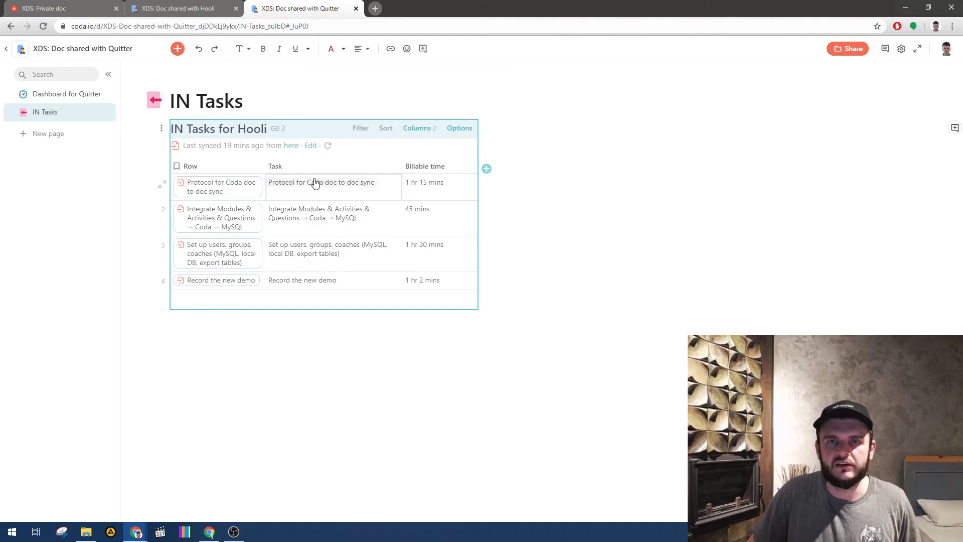
{"action": "left_click", "coordinate": [60, 95]}
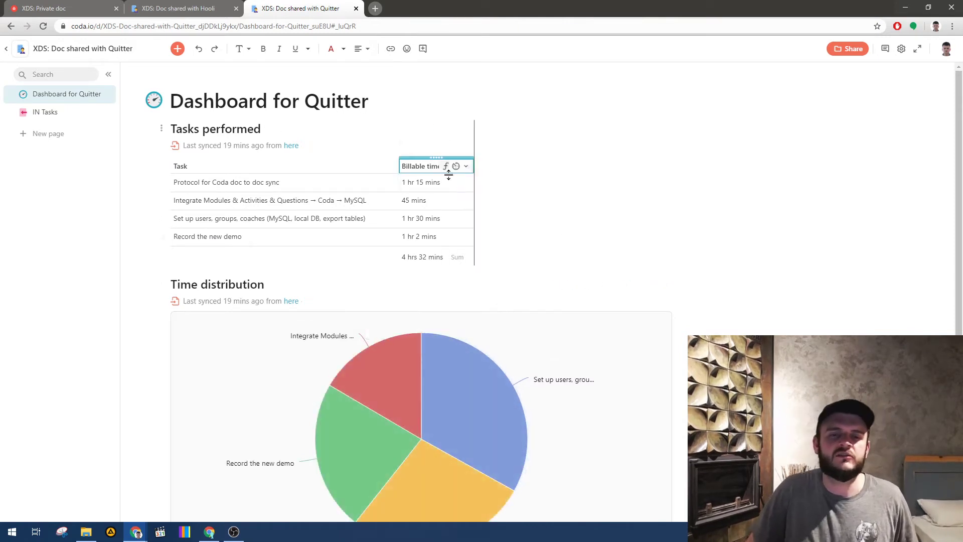
{"action": "left_click", "coordinate": [36, 112]}
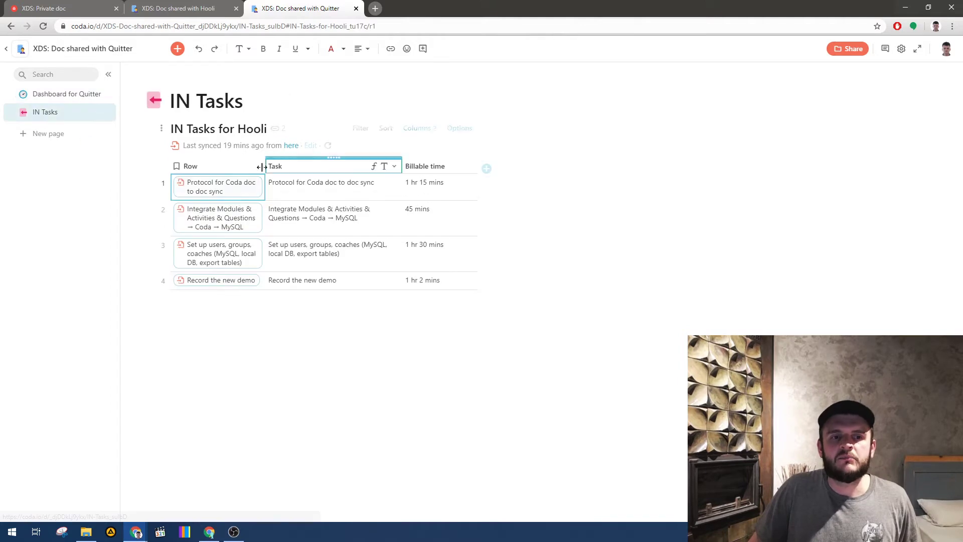
{"action": "mouse_move", "coordinate": [239, 279]}
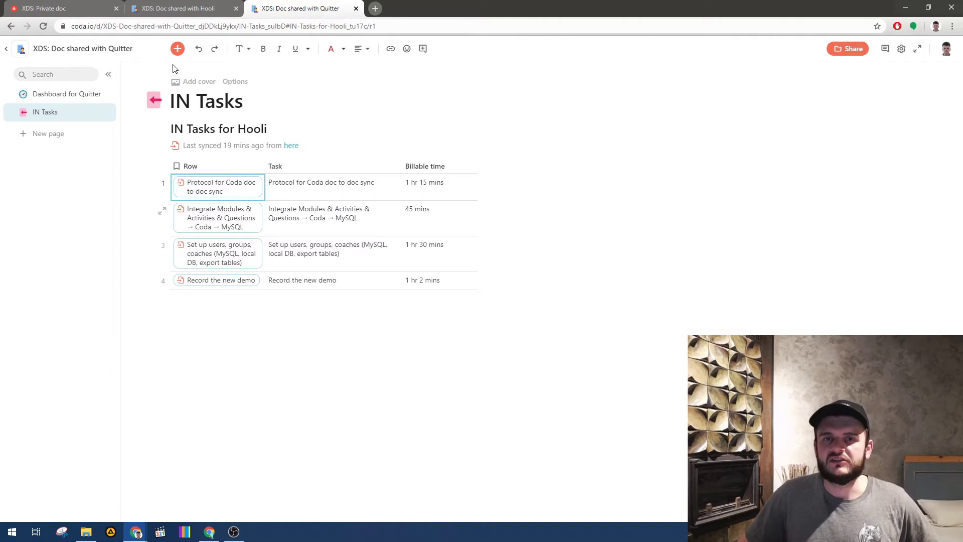
- Compare the Hooli and Quitter docs, then close the doc shared with Hooli
{"action": "left_click", "coordinate": [177, 10]}
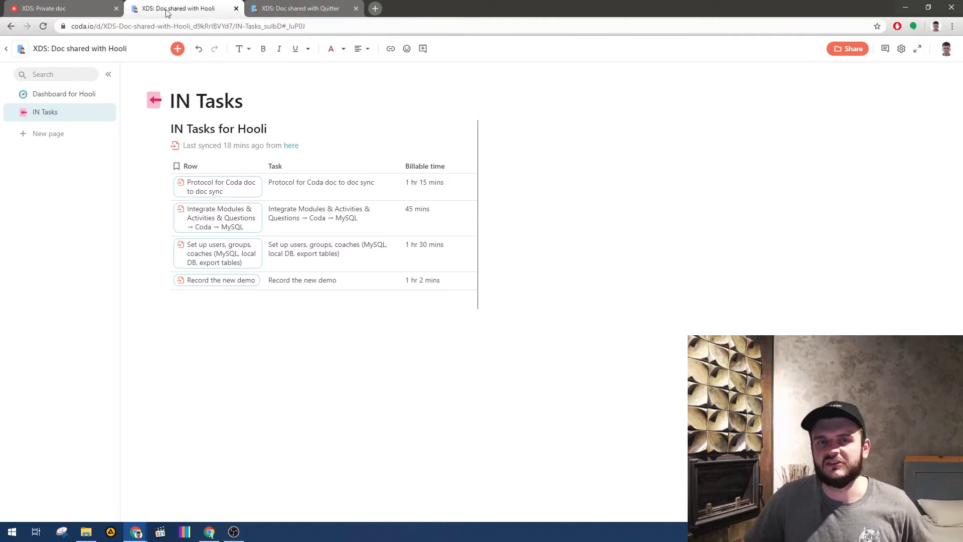
{"action": "left_click", "coordinate": [312, 8]}
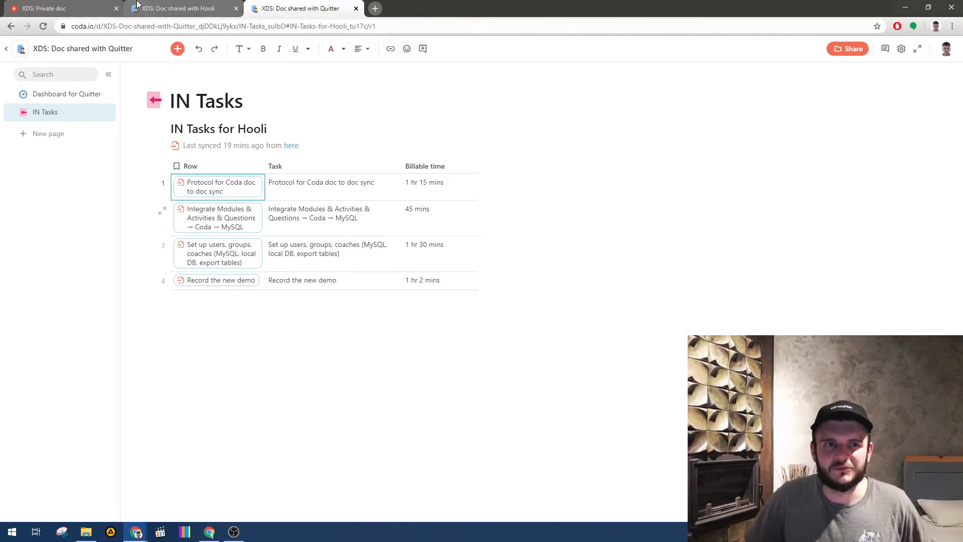
{"action": "left_click", "coordinate": [191, 8]}
{"action": "left_click", "coordinate": [301, 8]}
{"action": "left_click", "coordinate": [241, 13]}
{"action": "left_click", "coordinate": [236, 8]}
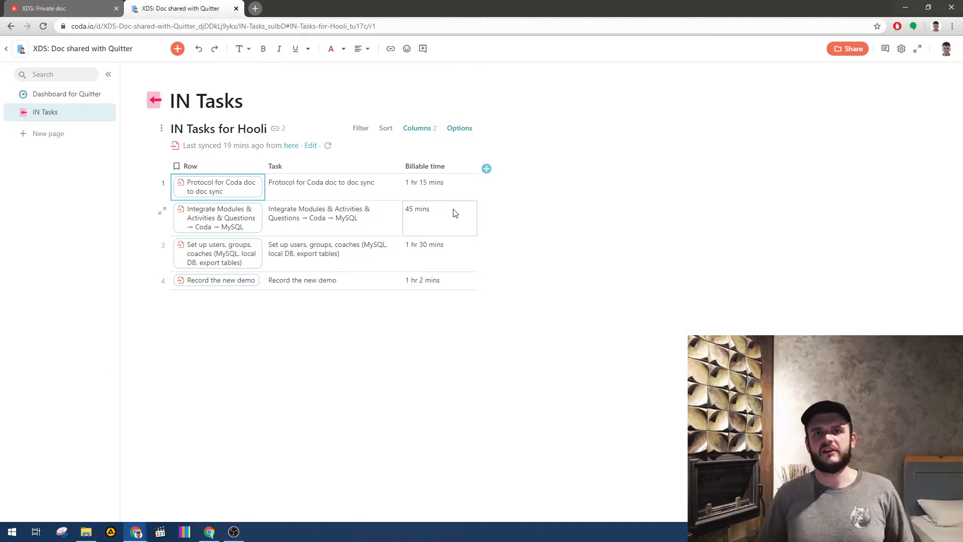
- Open the Private doc's Client-specific exports page, checking it against the Quitter doc
{"action": "left_click", "coordinate": [50, 8]}
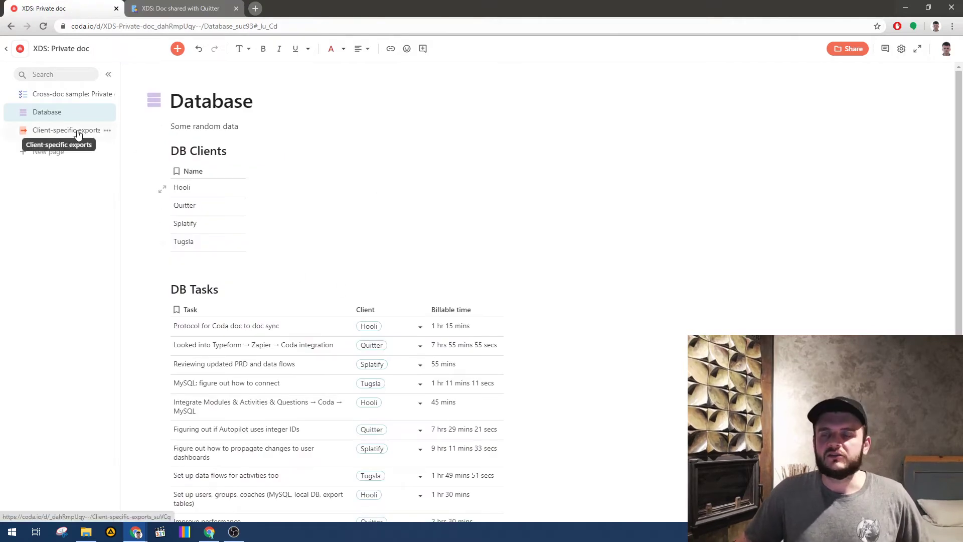
{"action": "left_click", "coordinate": [160, 7]}
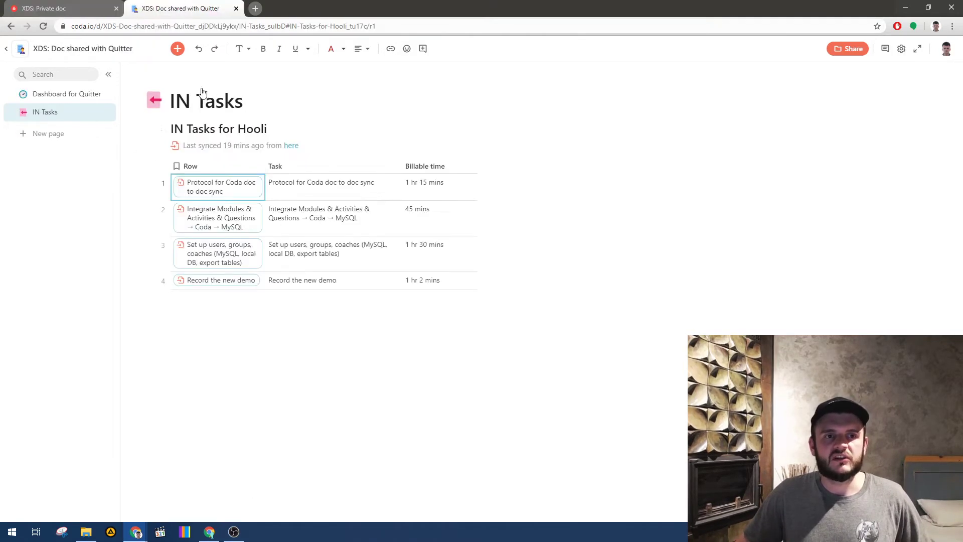
{"action": "left_click", "coordinate": [64, 9]}
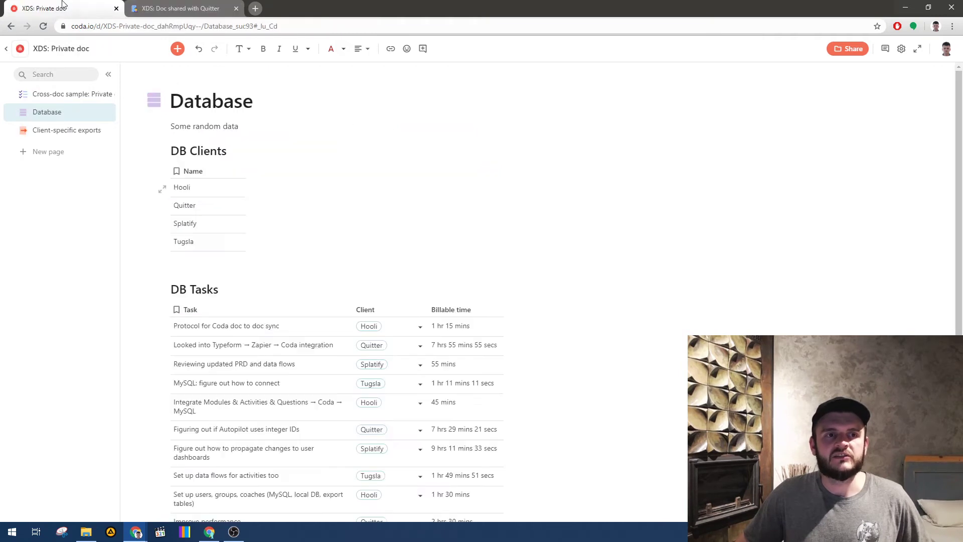
{"action": "left_click", "coordinate": [90, 131]}
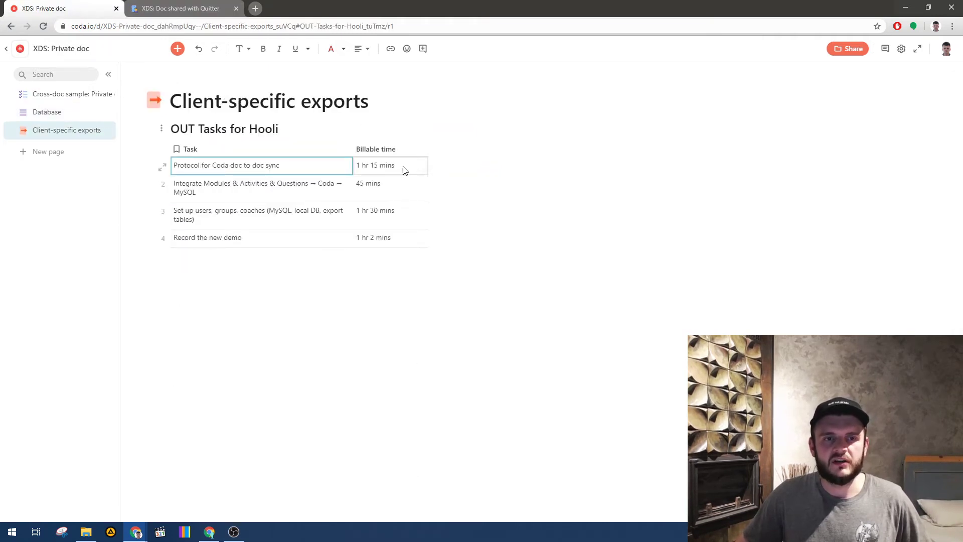
{"action": "key", "text": "ctrl+Tab"}
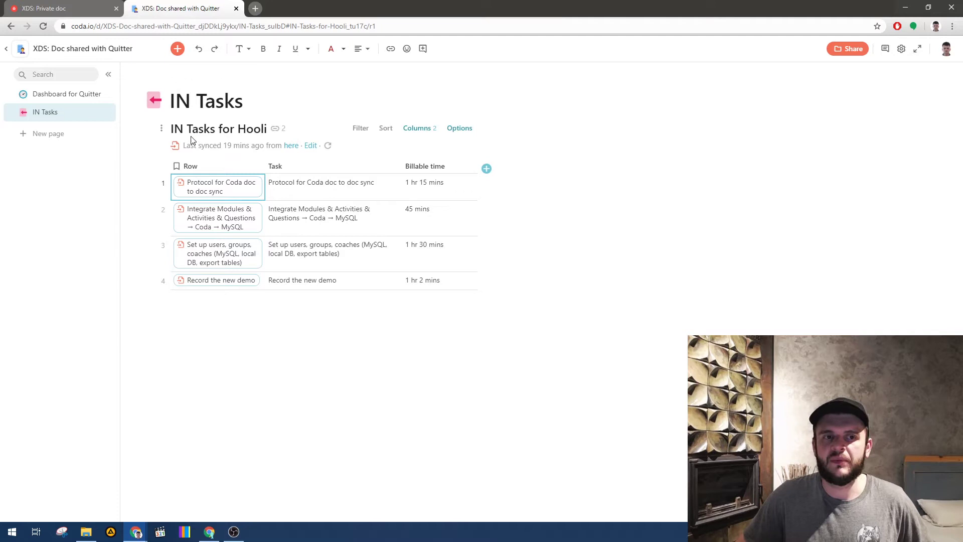
{"action": "key", "text": "ctrl+Tab"}
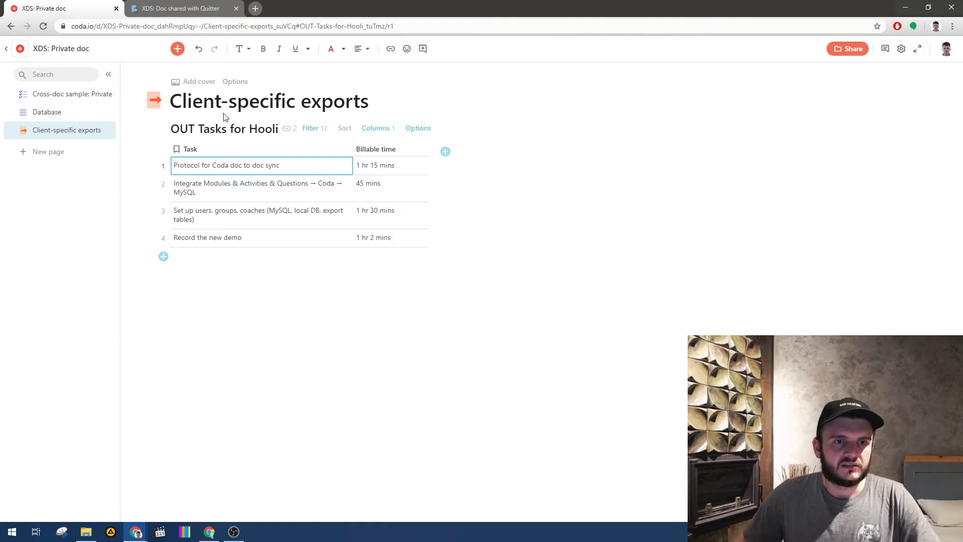
- Duplicate the Client-specific exports page
{"action": "left_click", "coordinate": [475, 186]}
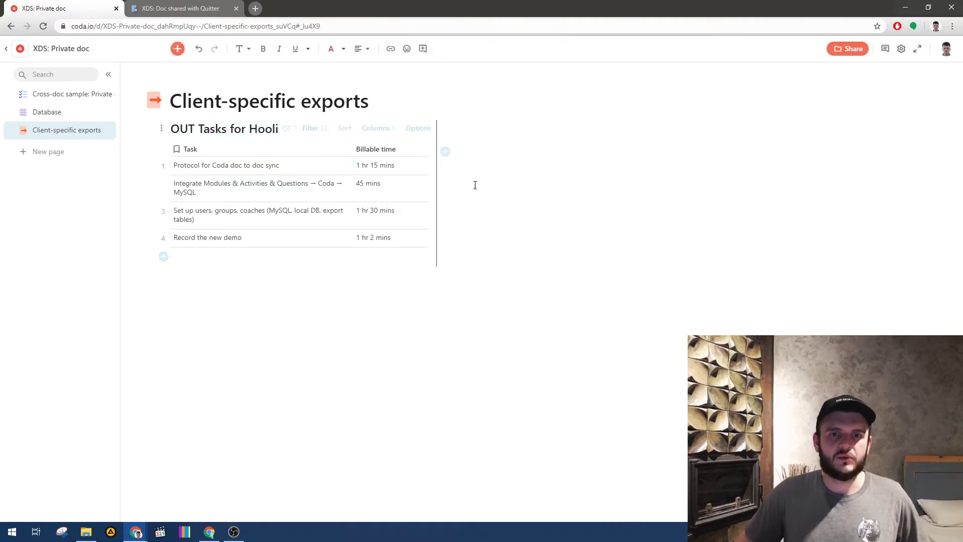
{"action": "left_click", "coordinate": [494, 170]}
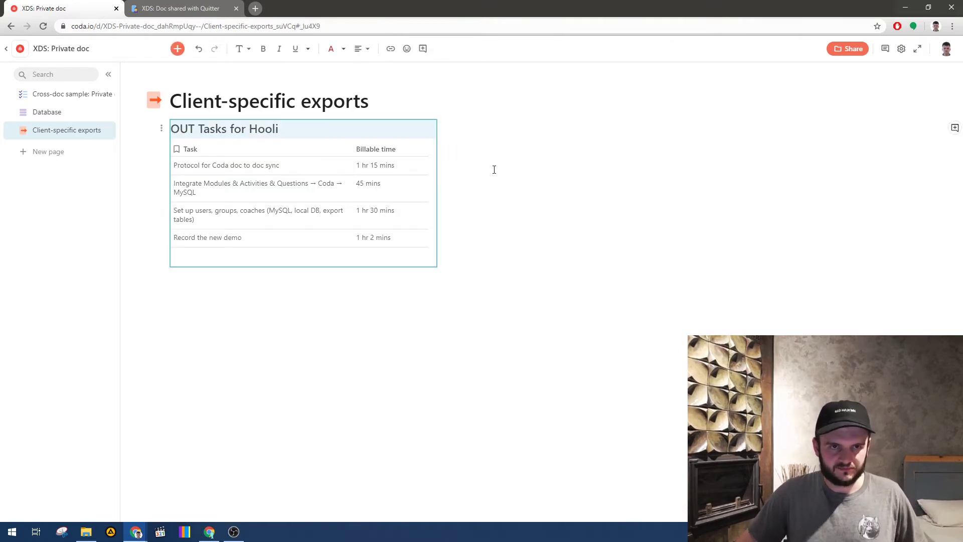
{"action": "left_click", "coordinate": [514, 207]}
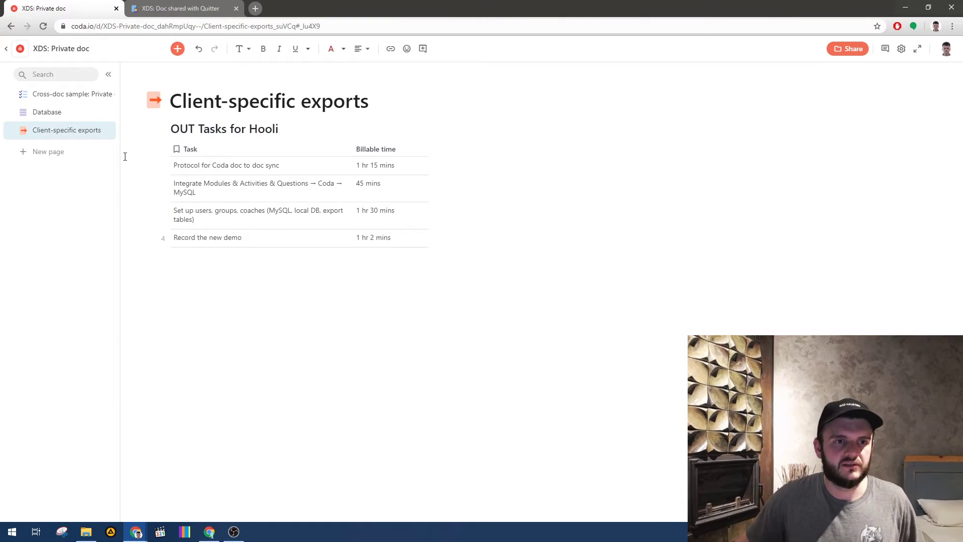
{"action": "left_click", "coordinate": [109, 132]}
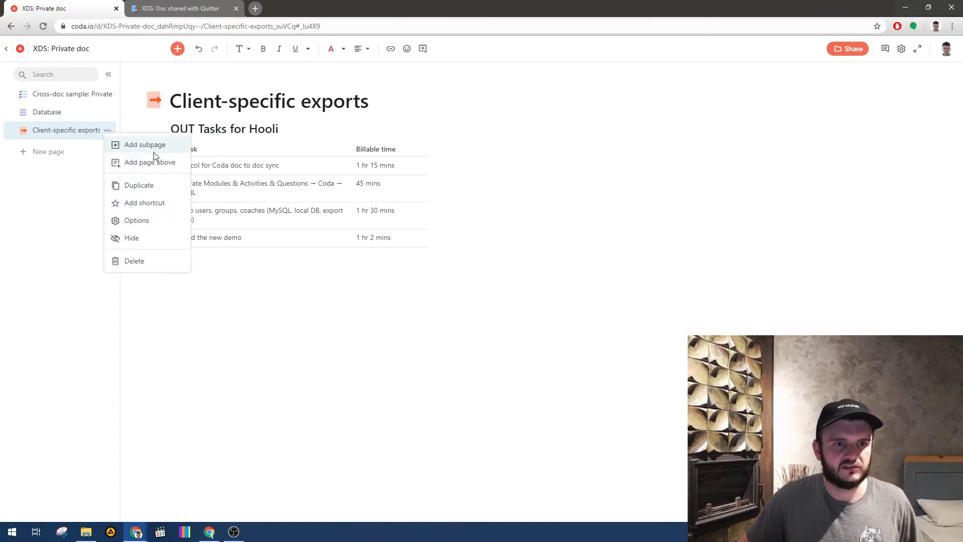
{"action": "left_click", "coordinate": [152, 185]}
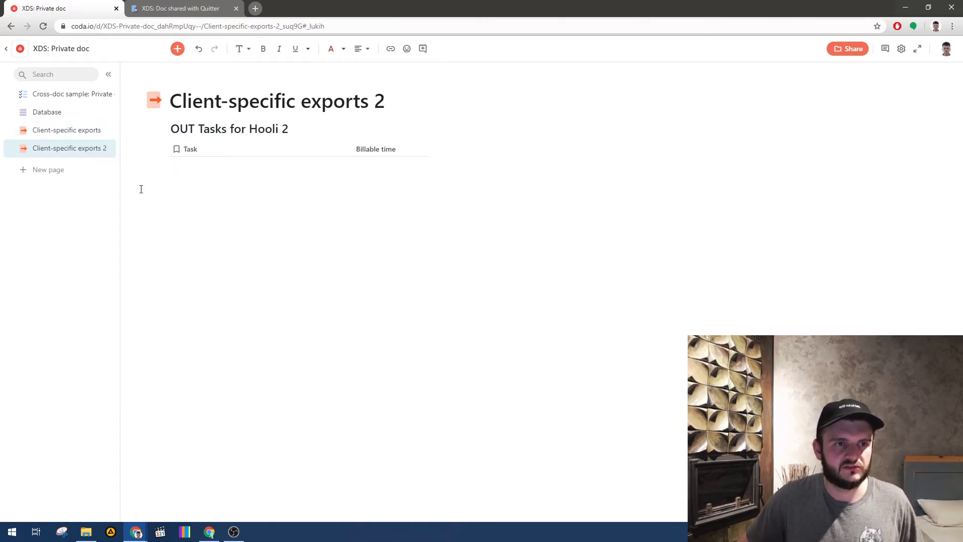
- Retitle the original page 'All clients export' and copy that title
{"action": "left_click", "coordinate": [80, 131]}
{"action": "triple_click", "coordinate": [296, 108]}
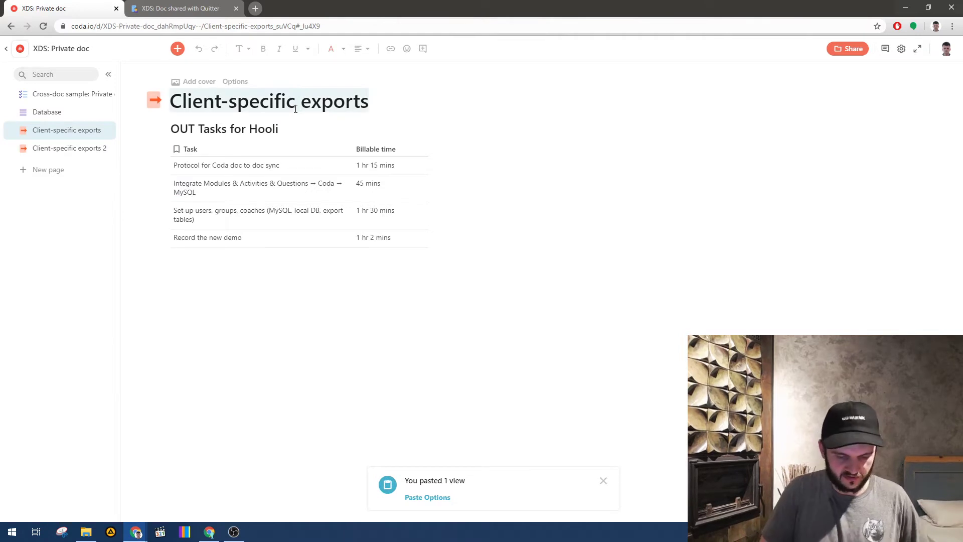
{"action": "type", "text": "All clients export"}
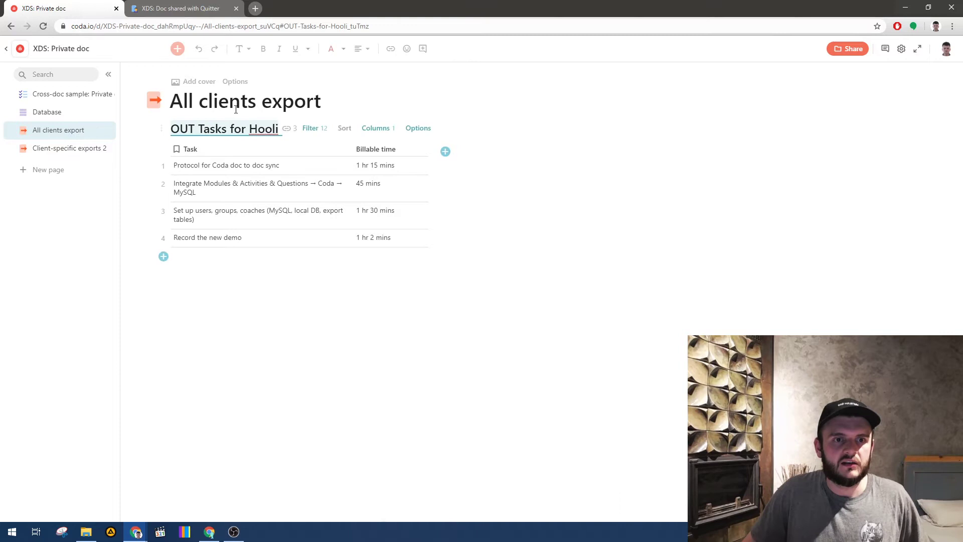
{"action": "left_click", "coordinate": [208, 102]}
{"action": "double_click", "coordinate": [217, 104]}
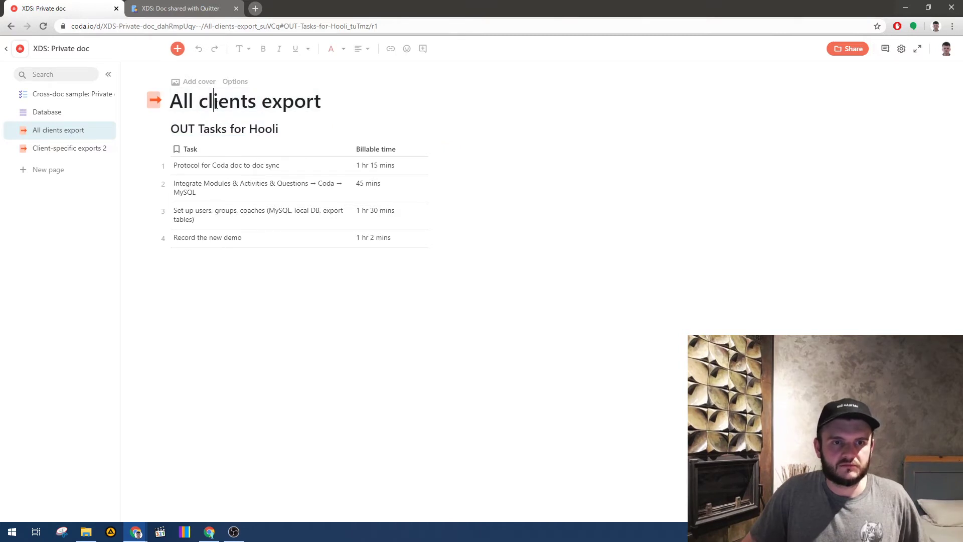
{"action": "triple_click", "coordinate": [218, 104]}
{"action": "key", "text": "ctrl+c"}
- Rename the table to 'OUT All clients export'
{"action": "left_click", "coordinate": [224, 129]}
{"action": "left_click_drag", "start_coordinate": [198, 129], "coordinate": [278, 129]}
{"action": "key", "text": "ctrl+v"}
{"action": "left_click", "coordinate": [437, 152]}
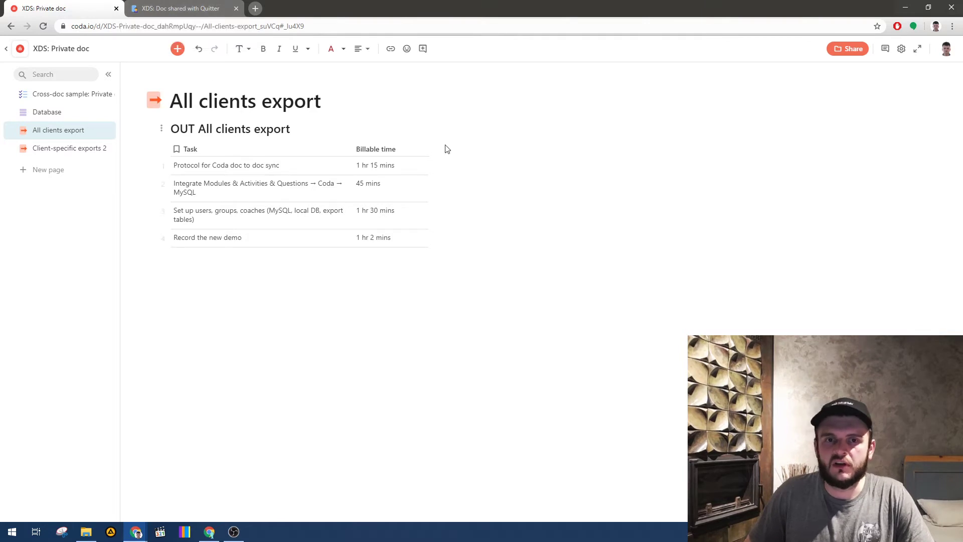
- Add a narrow Row ID column to the export table
{"action": "left_click", "coordinate": [454, 153]}
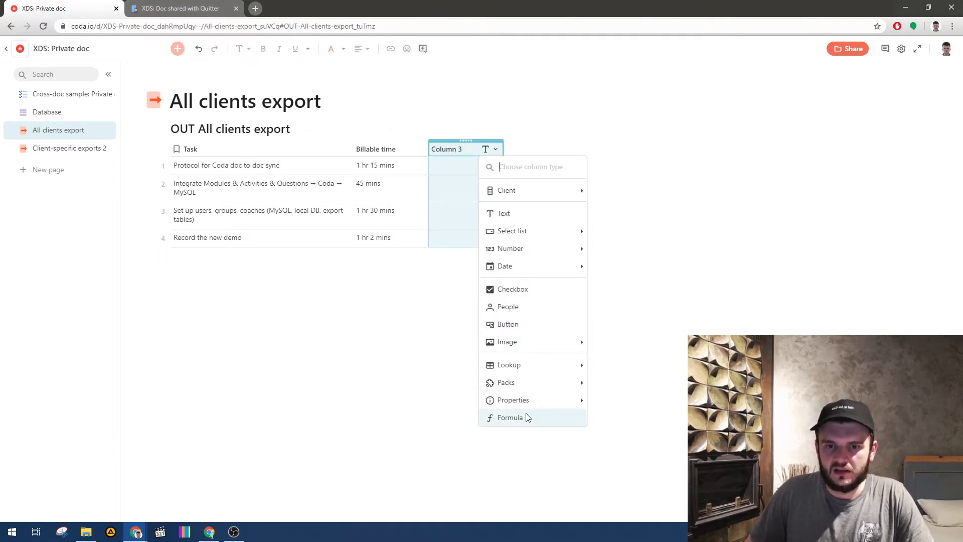
{"action": "mouse_move", "coordinate": [525, 397]}
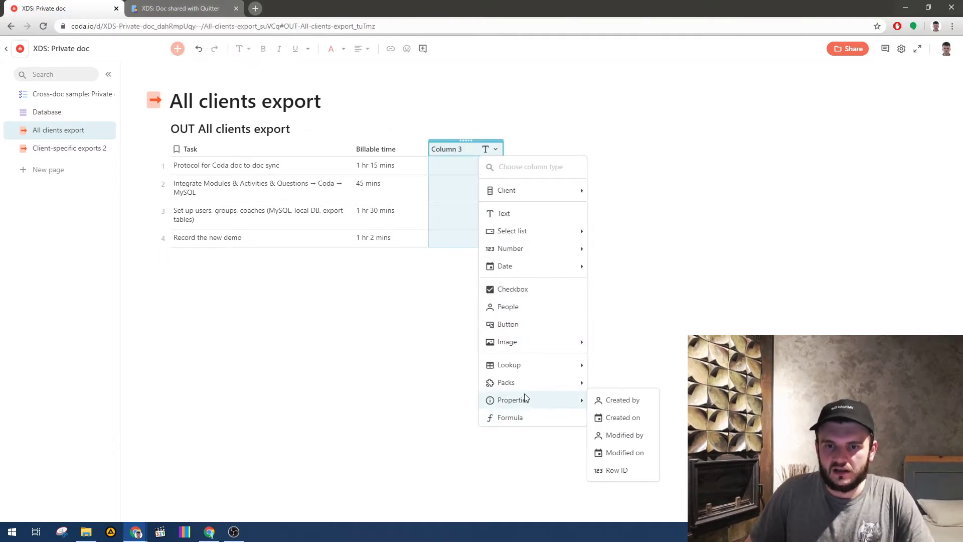
{"action": "left_click", "coordinate": [617, 470]}
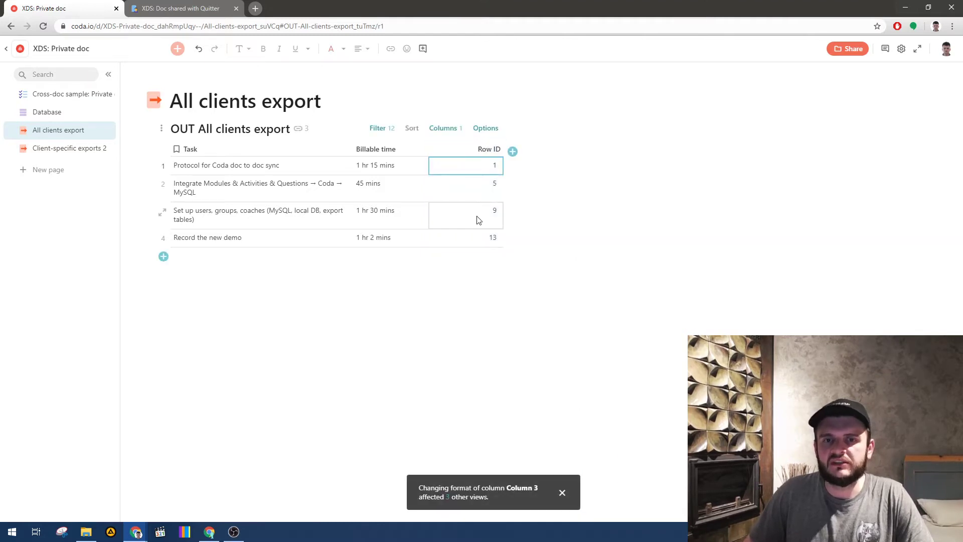
{"action": "left_click_drag", "start_coordinate": [499, 152], "coordinate": [475, 155]}
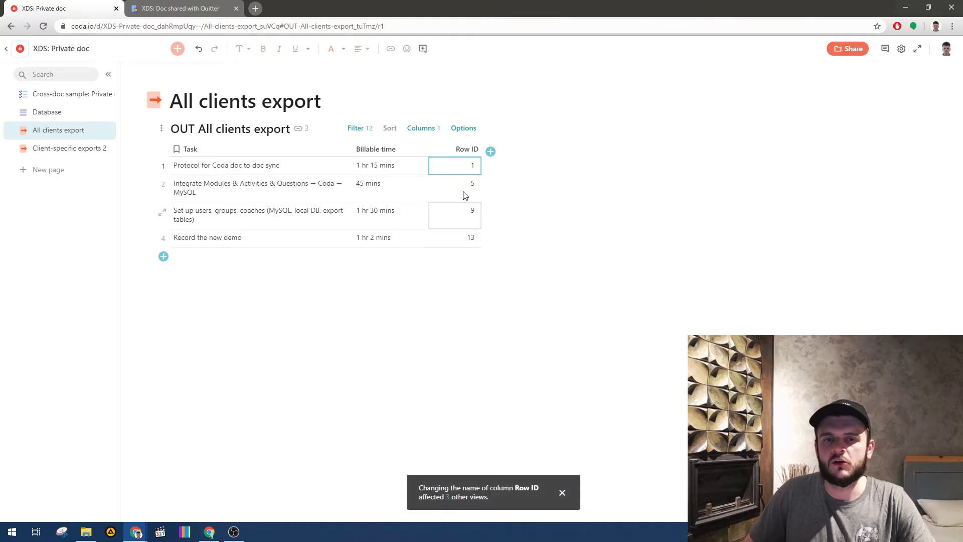
- Delete the extra empty column and the Task and Billable time columns
{"action": "left_click", "coordinate": [491, 152]}
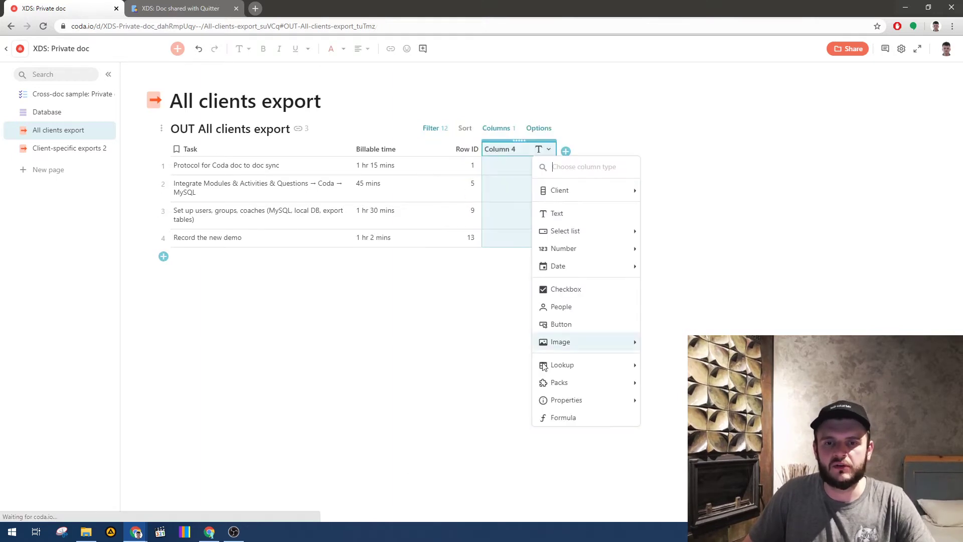
{"action": "mouse_move", "coordinate": [589, 403]}
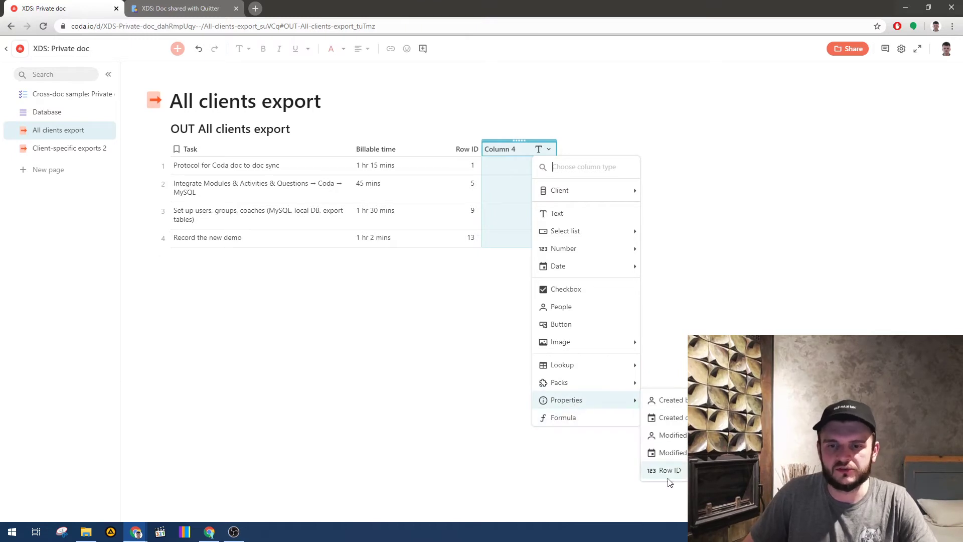
{"action": "left_click", "coordinate": [459, 140]}
{"action": "left_click", "coordinate": [498, 141]}
{"action": "key", "text": "Delete"}
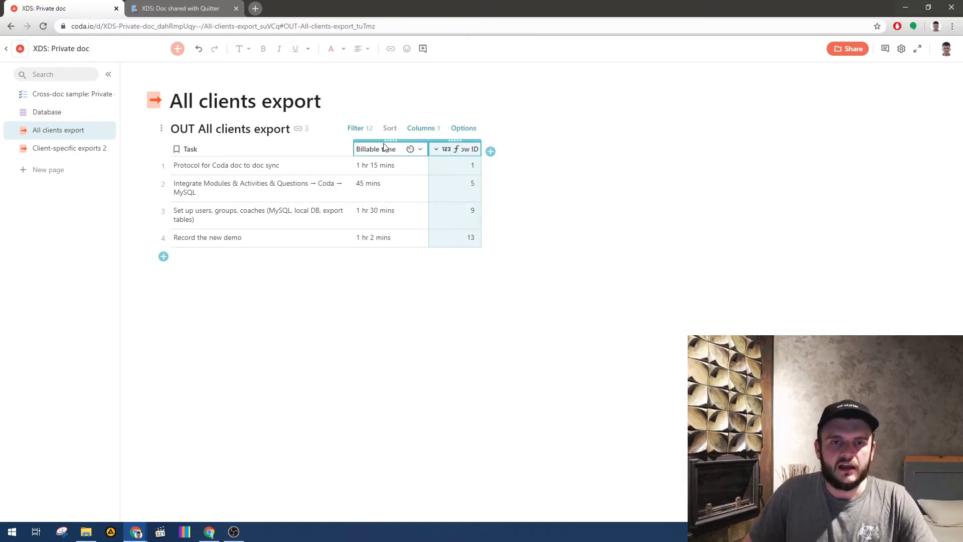
{"action": "left_click", "coordinate": [266, 145], "text": "shift"}
{"action": "right_click", "coordinate": [267, 147]}
{"action": "left_click", "coordinate": [299, 204]}
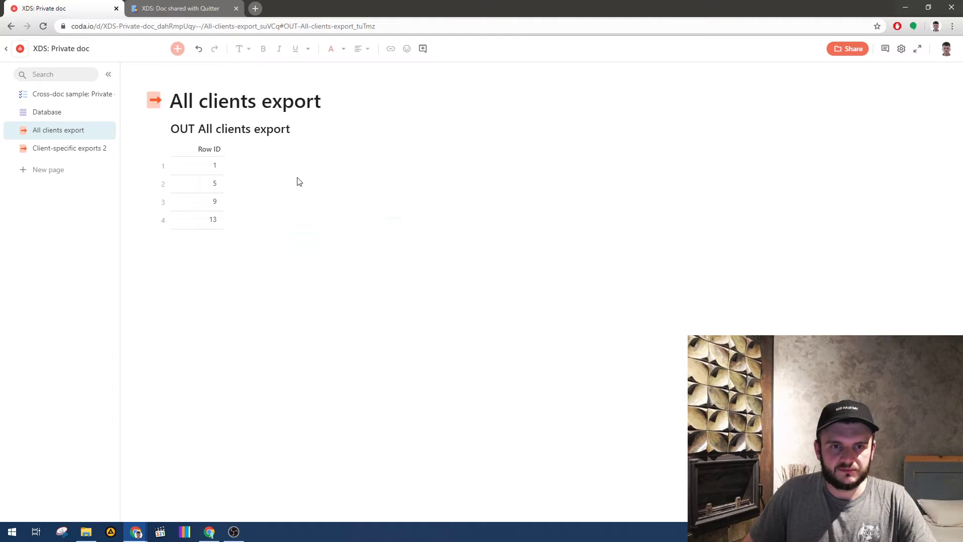
- Remove the Hooli filter so all 16 rows show, then go to the Quitter doc
{"action": "left_click", "coordinate": [322, 128]}
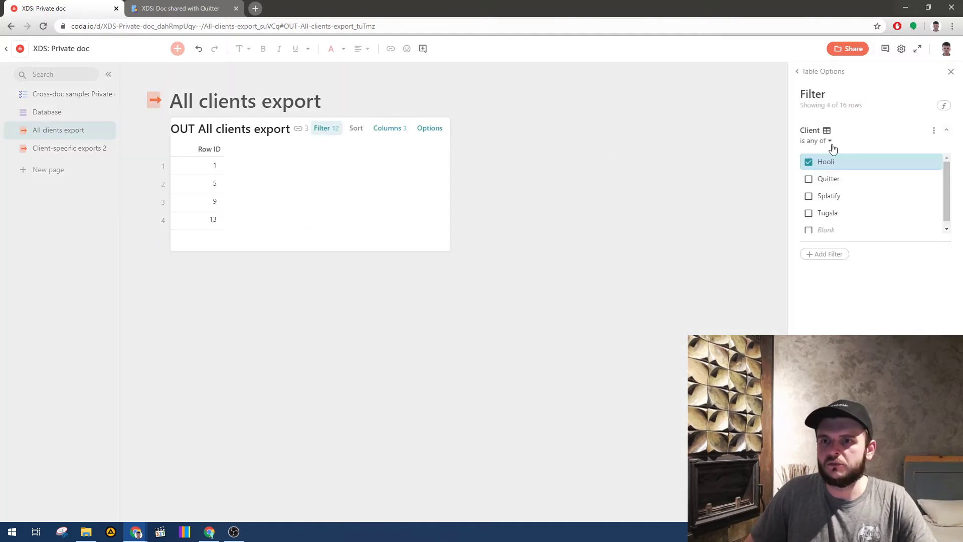
{"action": "left_click", "coordinate": [809, 162]}
{"action": "left_click", "coordinate": [576, 163]}
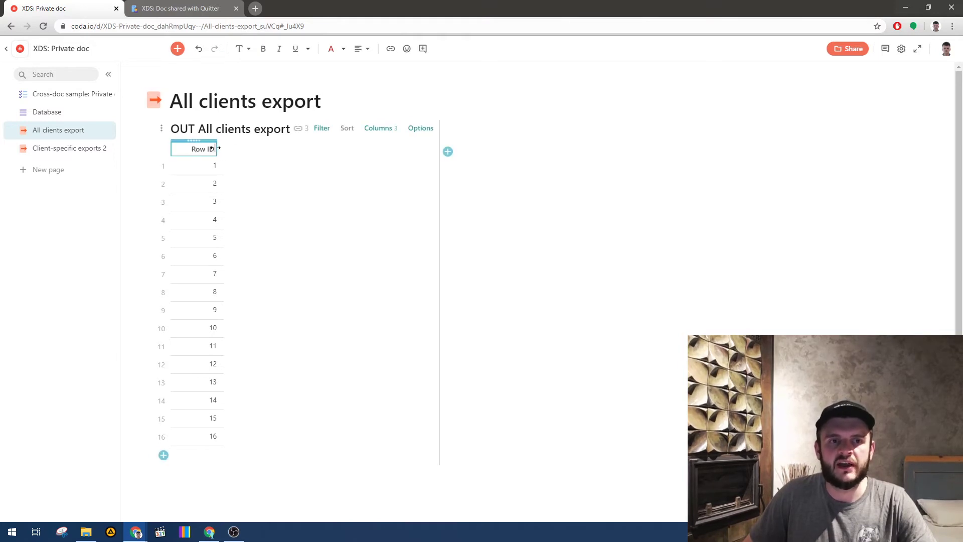
{"action": "key", "text": "ctrl+Tab"}
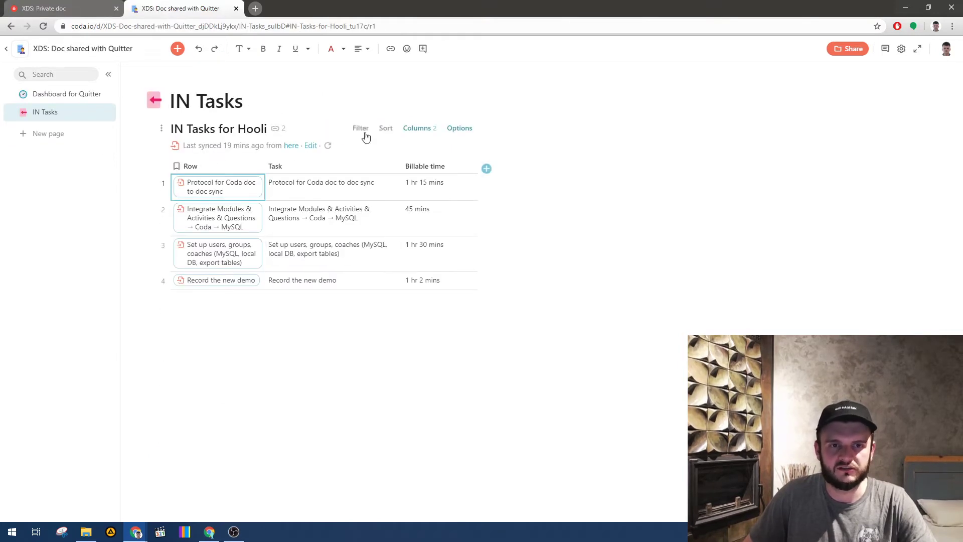
- Resync the IN Tasks table to 16 rows and narrow its Row column
{"action": "left_click", "coordinate": [328, 147]}
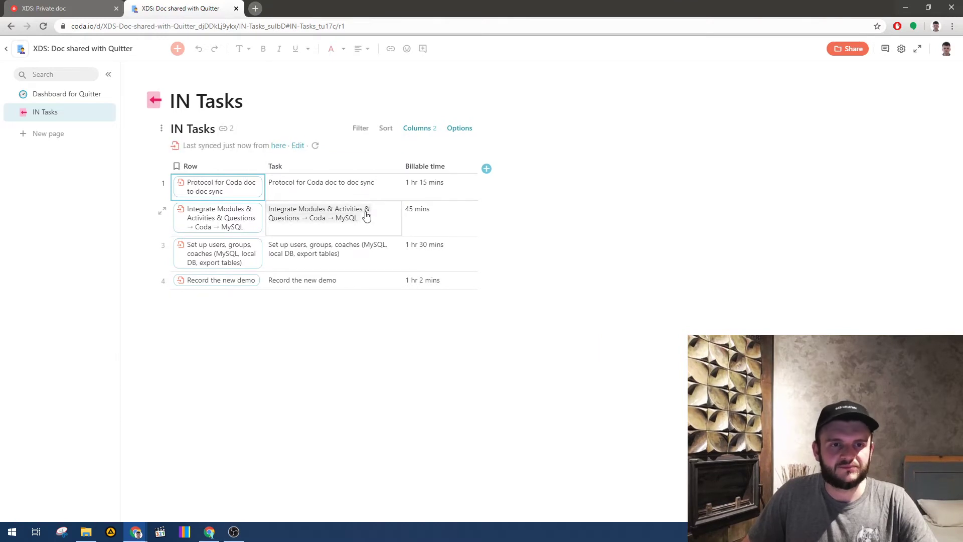
{"action": "left_click", "coordinate": [315, 146]}
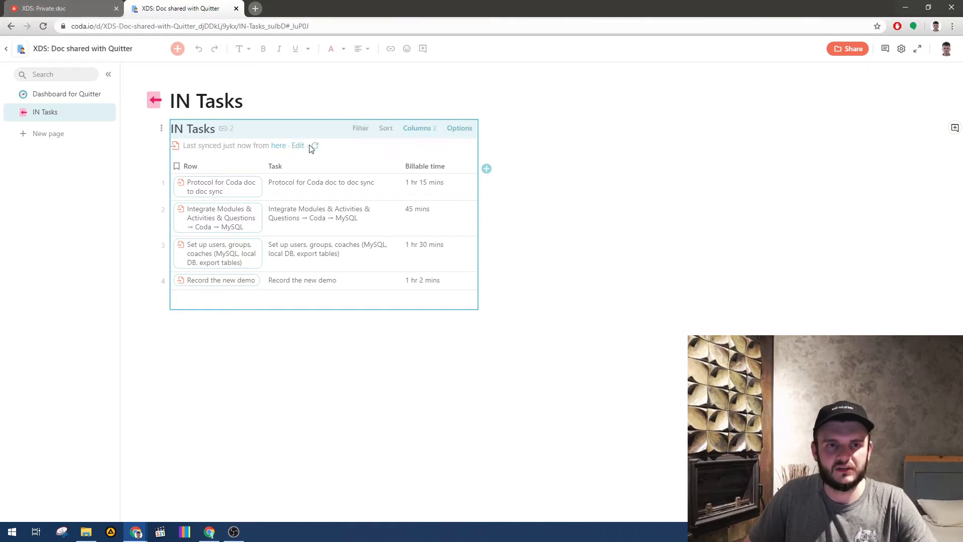
{"action": "left_click", "coordinate": [103, 8]}
{"action": "left_click", "coordinate": [145, 7]}
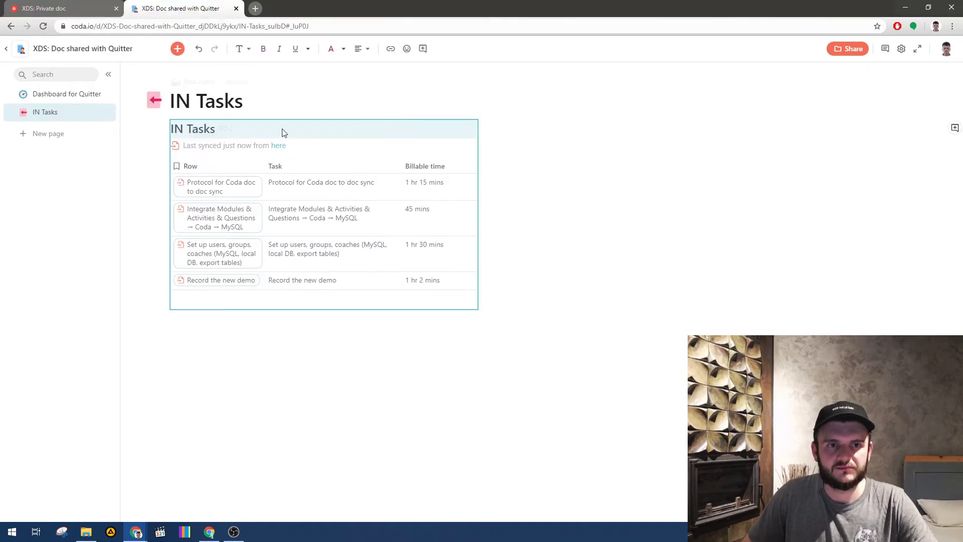
{"action": "left_click", "coordinate": [315, 147]}
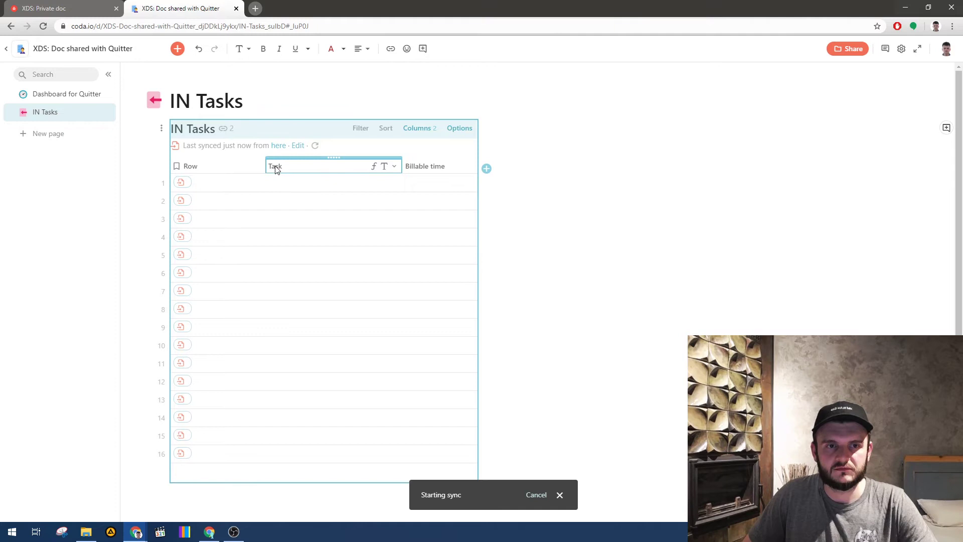
{"action": "left_click_drag", "start_coordinate": [265, 166], "coordinate": [219, 171]}
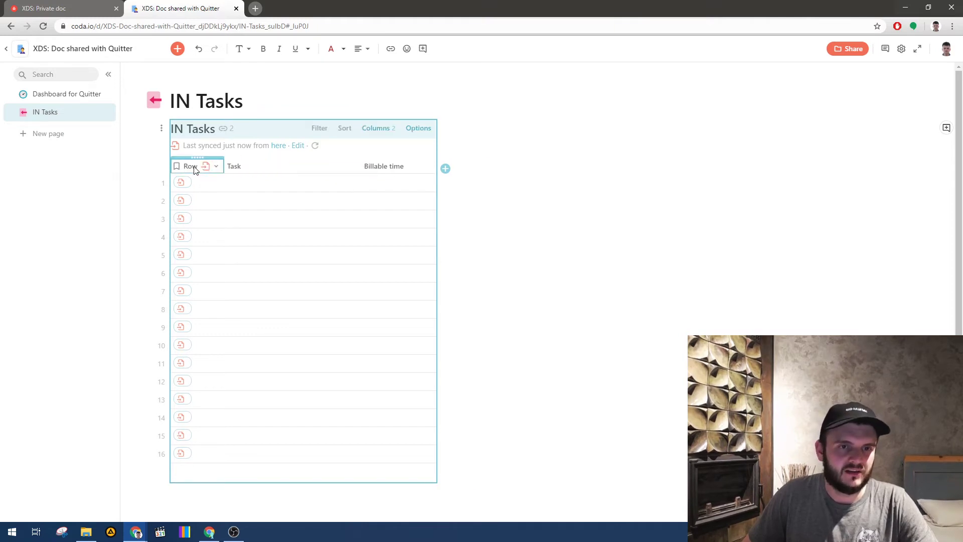
{"action": "mouse_move", "coordinate": [183, 185]}
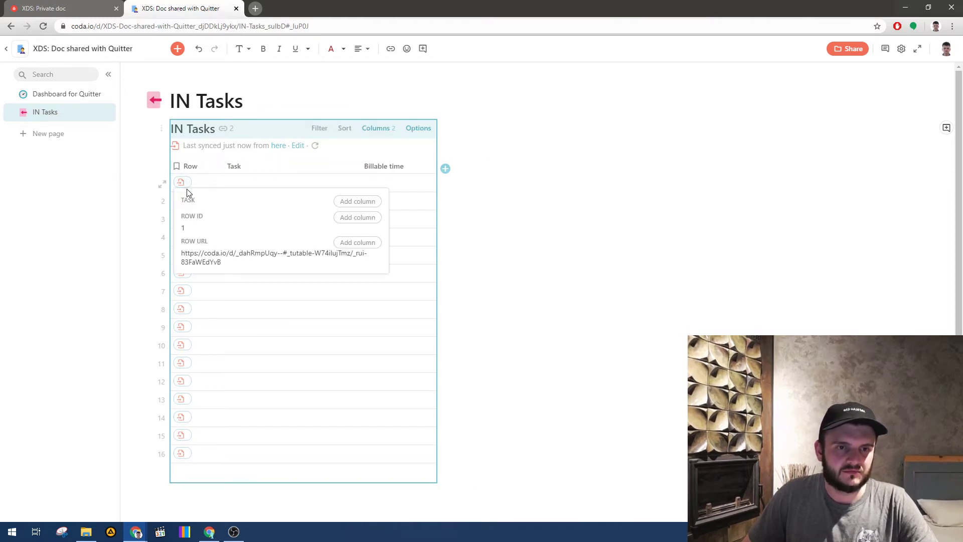
{"action": "left_click", "coordinate": [251, 163]}
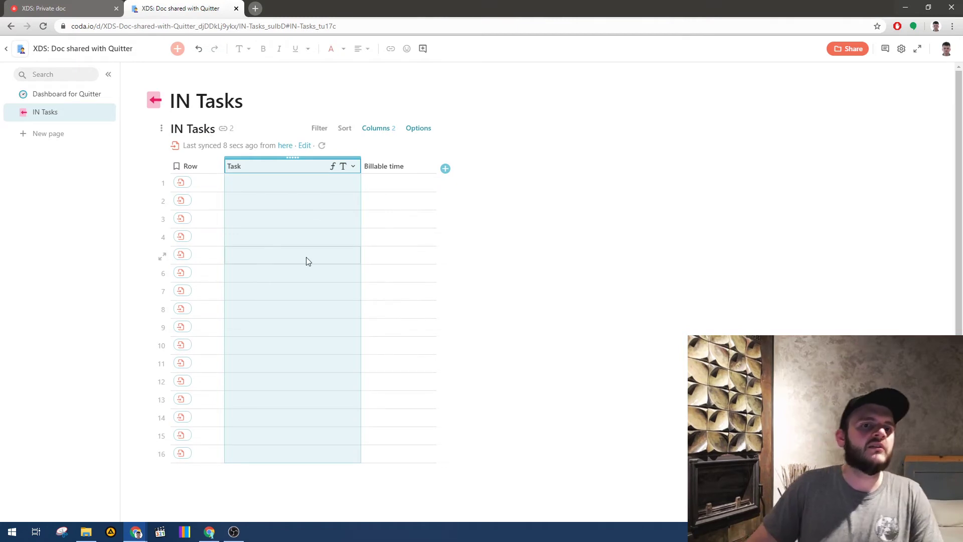
- Add a blank page titled 'IN Tasks for Quitter' and open its settings
{"action": "left_click", "coordinate": [68, 134]}
{"action": "type", "text": "IN"}
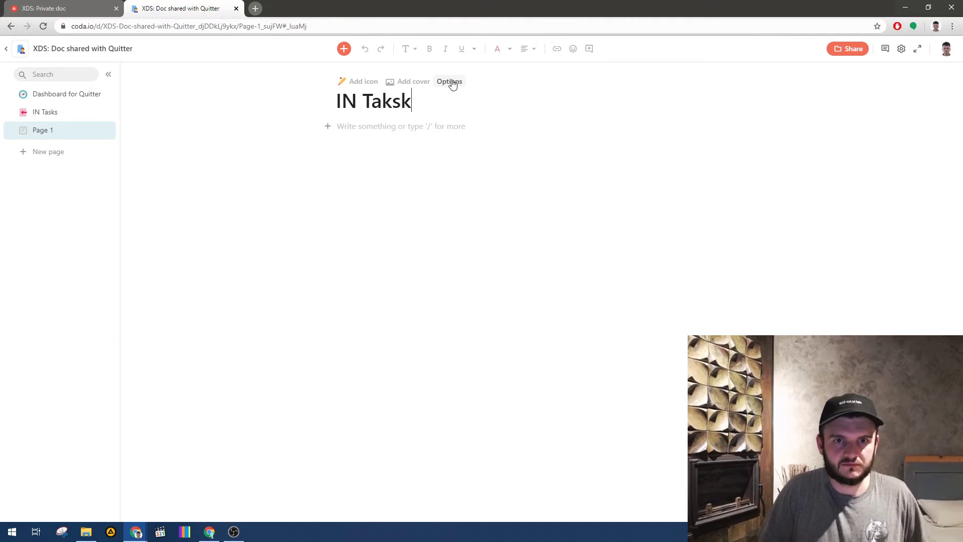
{"action": "type", "text": " Tasks f"}
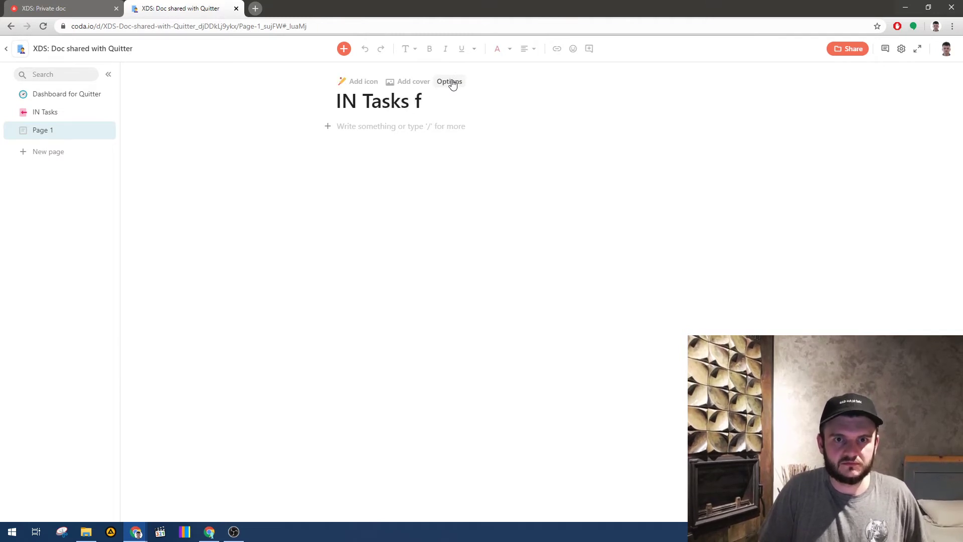
{"action": "type", "text": "r or Quitter"}
{"action": "left_click", "coordinate": [451, 82]}
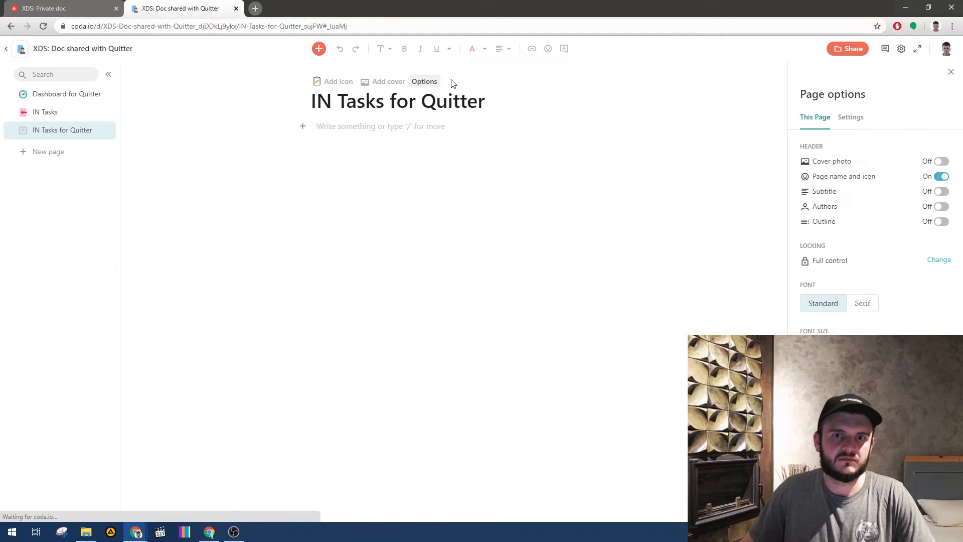
- On Client-specific exports, remove the trailing '2' from the export table's name
{"action": "left_click", "coordinate": [64, 8]}
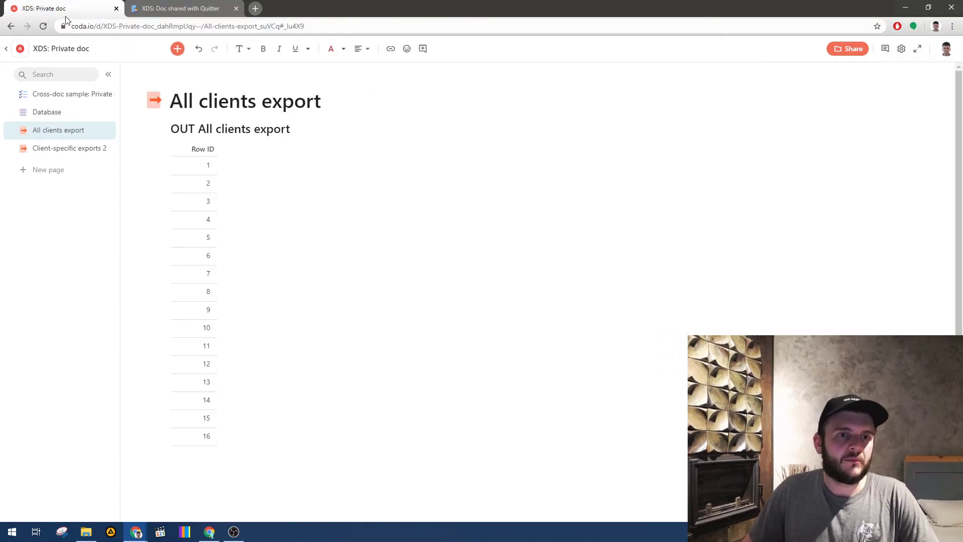
{"action": "left_click", "coordinate": [61, 151]}
{"action": "left_click", "coordinate": [289, 129]}
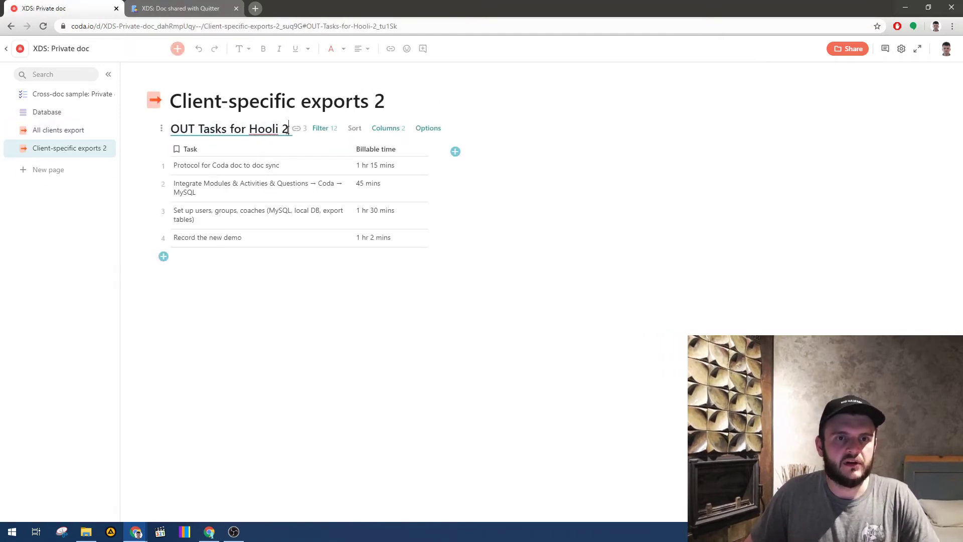
{"action": "key", "text": "BackSpace"}
{"action": "key", "text": "BackSpace"}
{"action": "key", "text": "Return"}
{"action": "left_click", "coordinate": [389, 99]}
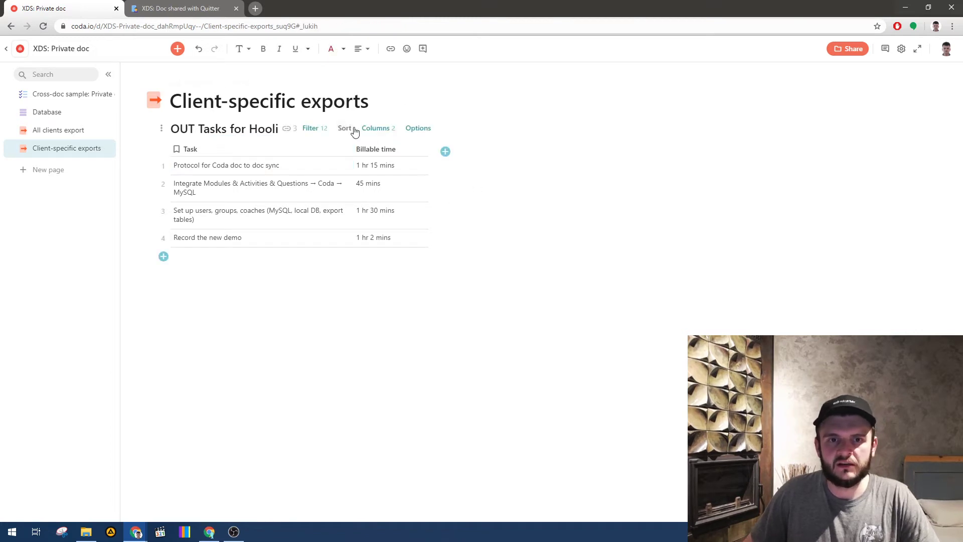
- Unhide the Row ID column in the Hooli export table
{"action": "left_click", "coordinate": [374, 129]}
{"action": "left_click", "coordinate": [943, 251]}
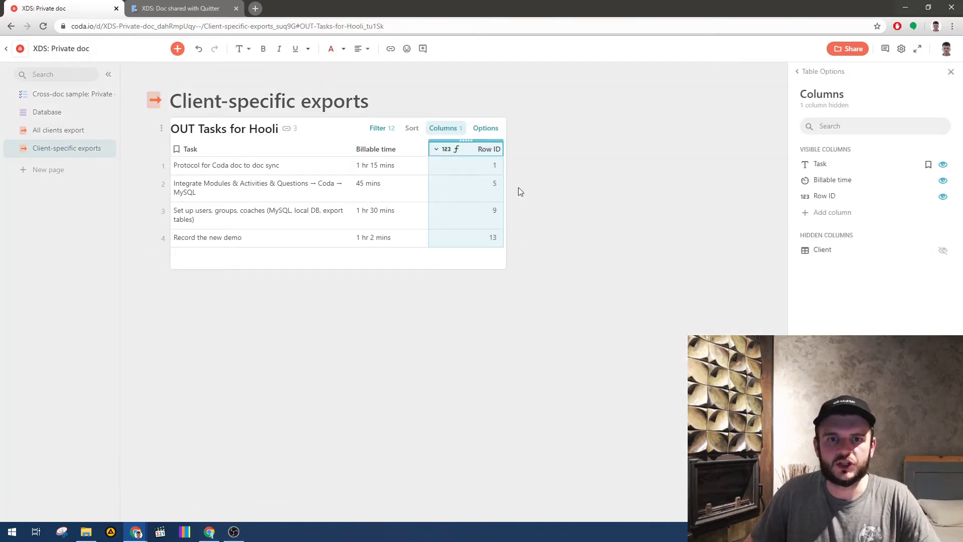
{"action": "left_click", "coordinate": [519, 188]}
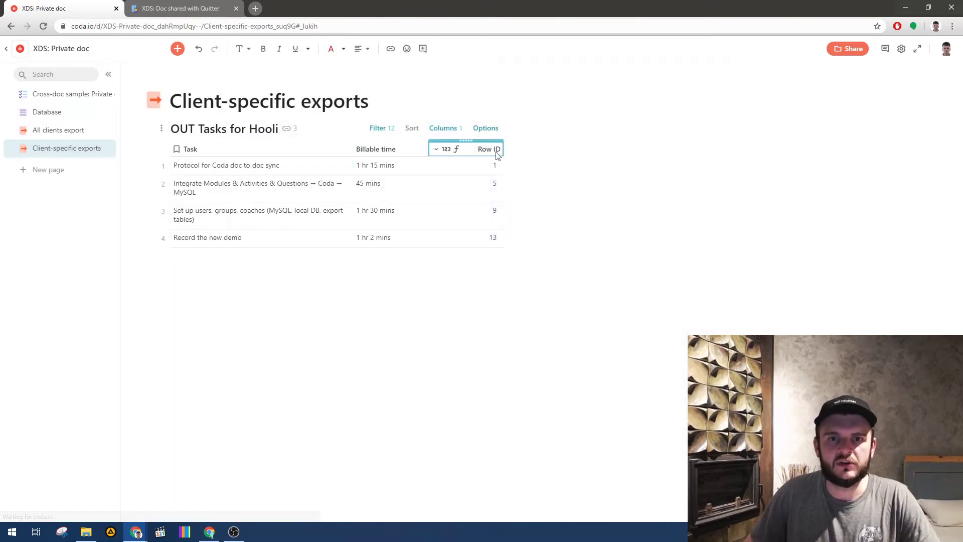
- Paste a copy of the export table below and rename it for Quitter
{"action": "left_click", "coordinate": [557, 168]}
{"action": "left_click", "coordinate": [562, 292]}
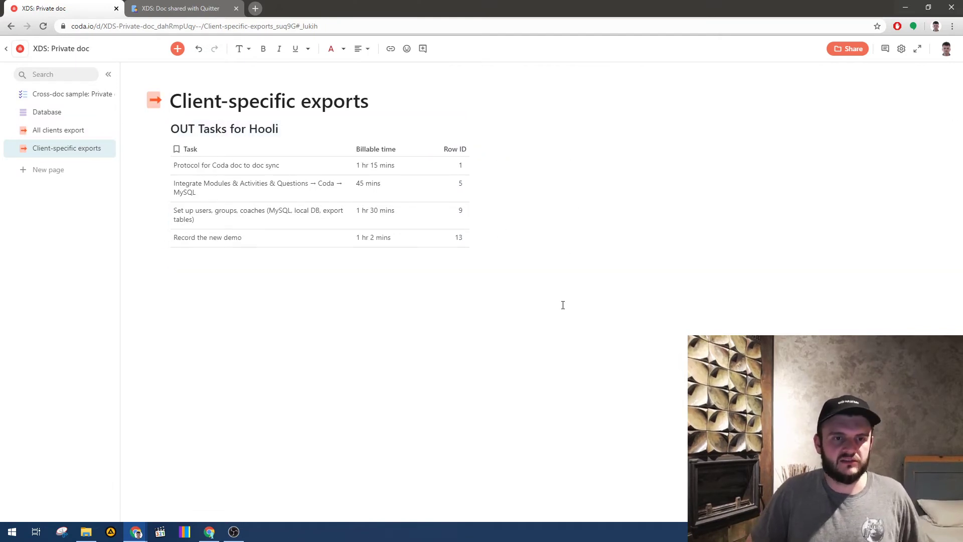
{"action": "key", "text": "ctrl+v"}
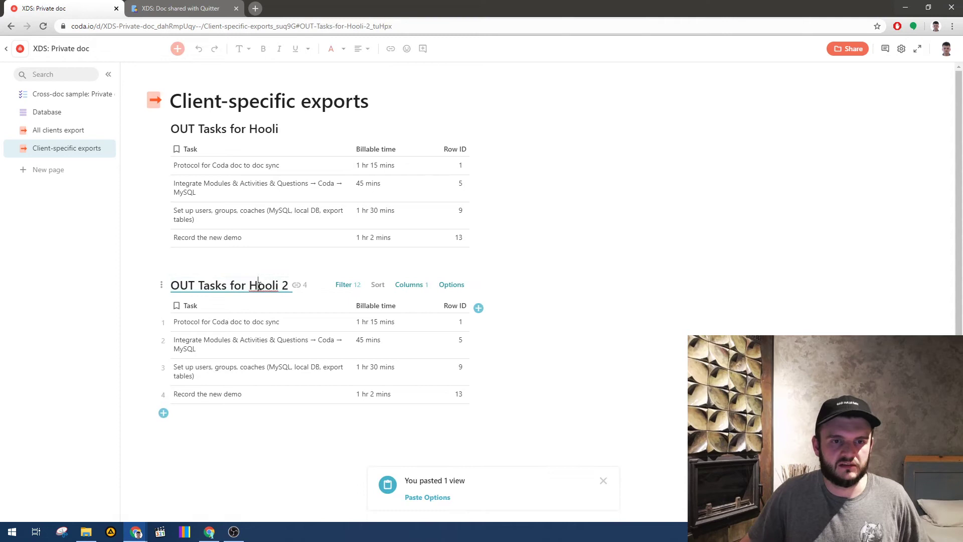
{"action": "type", "text": "Quitter"}
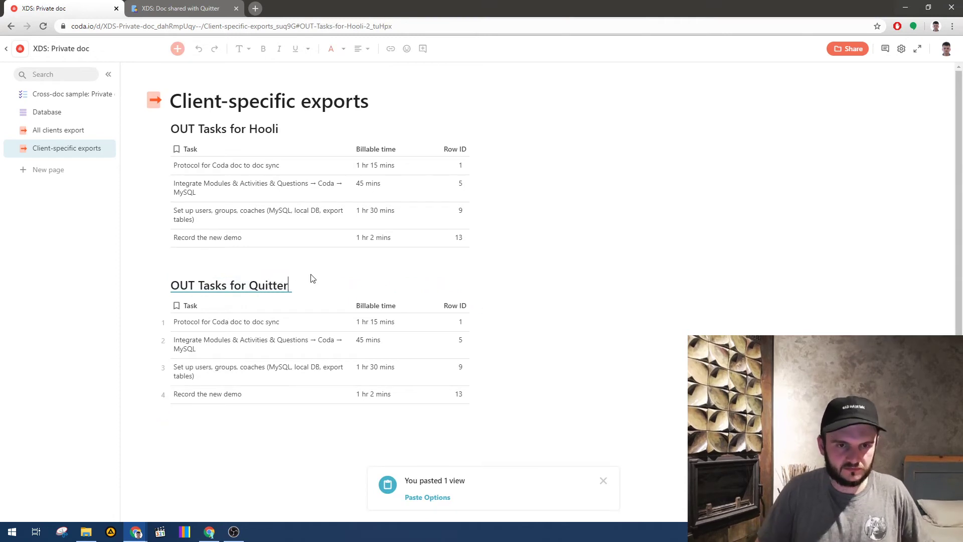
- Change the copied table's filter from Hooli to Quitter
{"action": "left_click", "coordinate": [345, 285]}
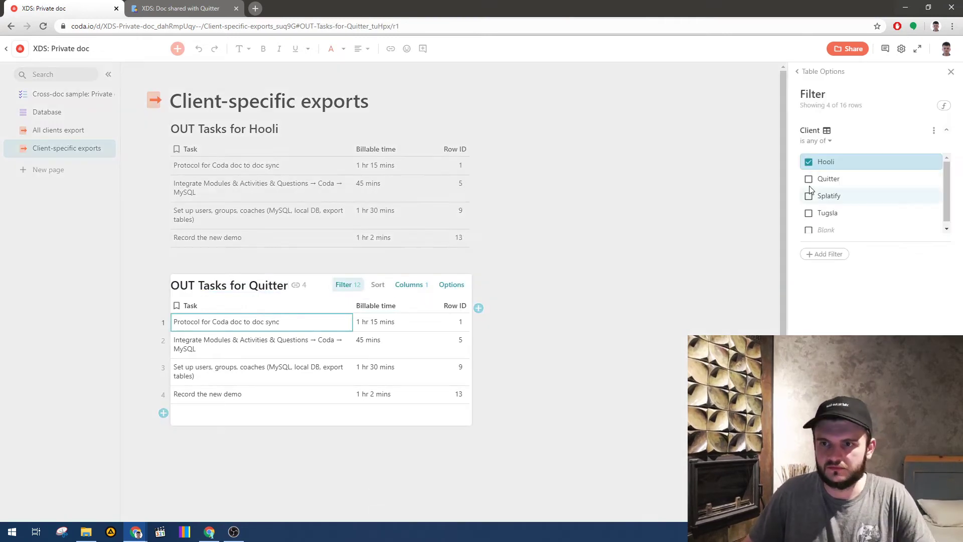
{"action": "left_click", "coordinate": [809, 161]}
{"action": "left_click", "coordinate": [809, 179]}
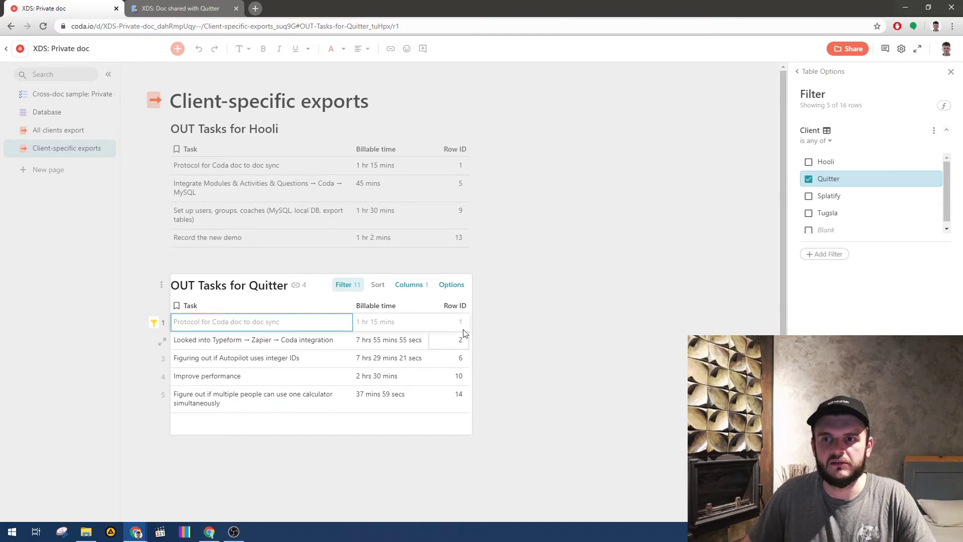
{"action": "left_click", "coordinate": [610, 329]}
{"action": "key", "text": "ctrl+Tab"}
{"action": "key", "text": "ctrl+shift+Tab"}
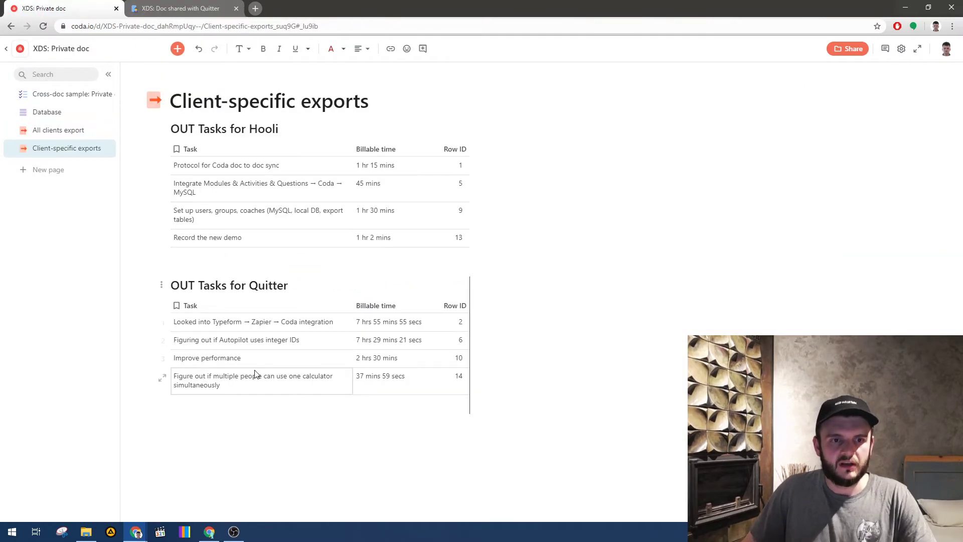
- In the Quitter doc, go to the empty IN Tasks for Quitter page
{"action": "key", "text": "ctrl+Tab"}
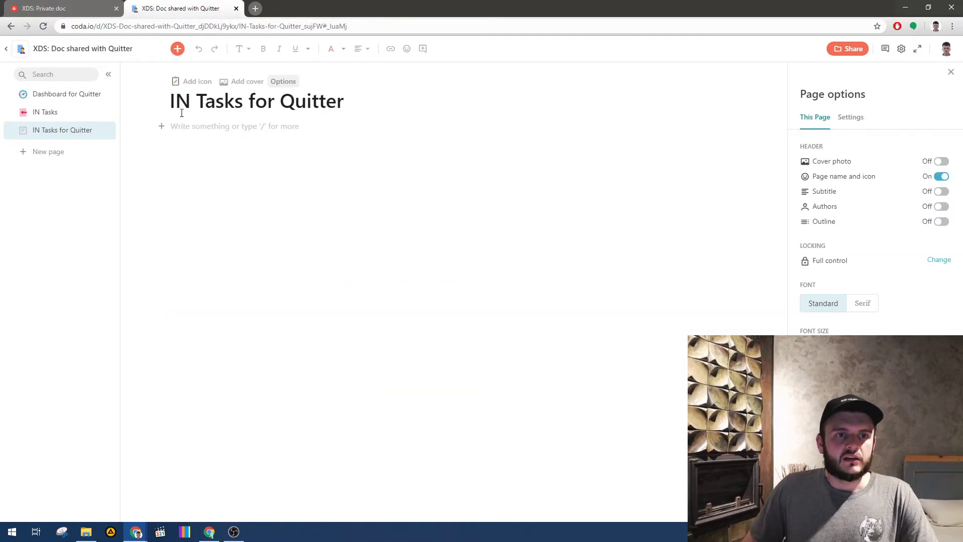
{"action": "left_click", "coordinate": [68, 112]}
{"action": "left_click", "coordinate": [71, 94]}
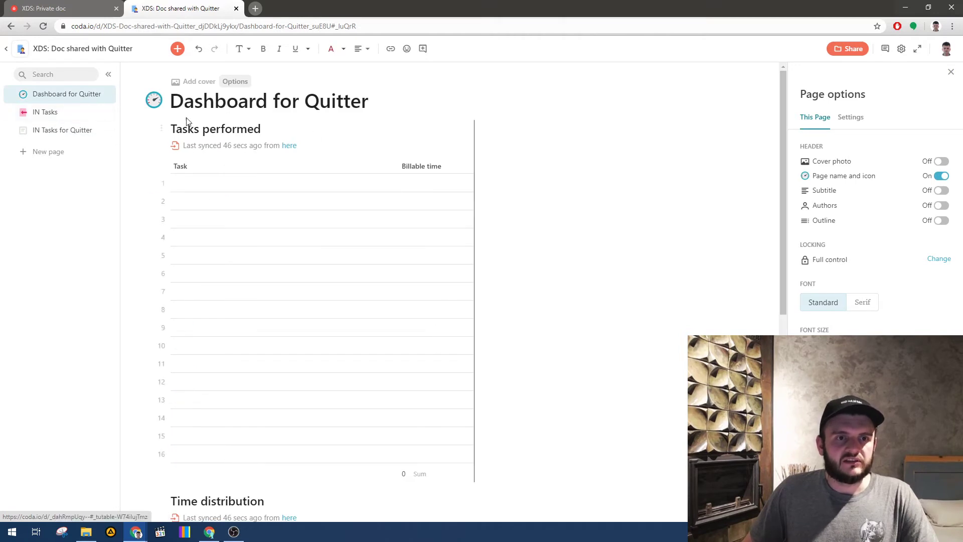
{"action": "left_click", "coordinate": [99, 112]}
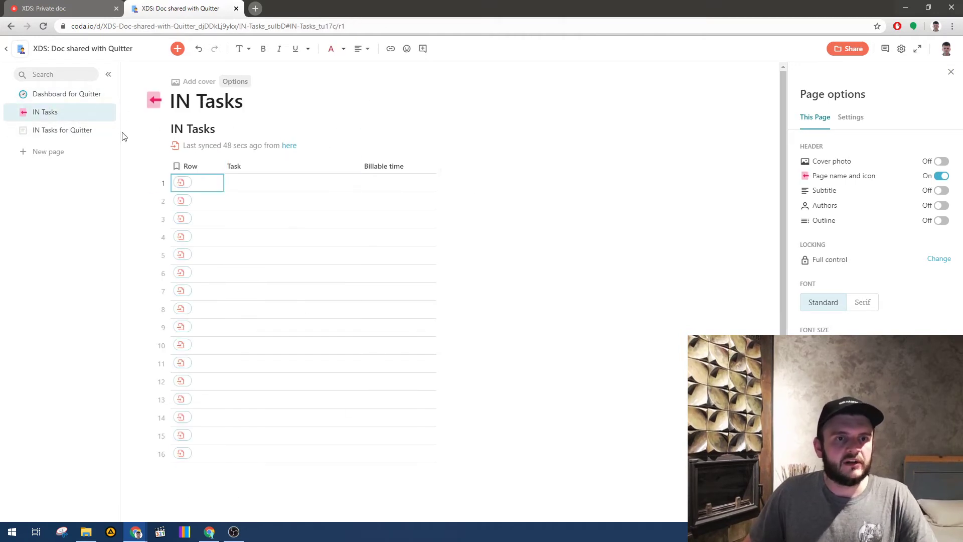
{"action": "left_click", "coordinate": [276, 166]}
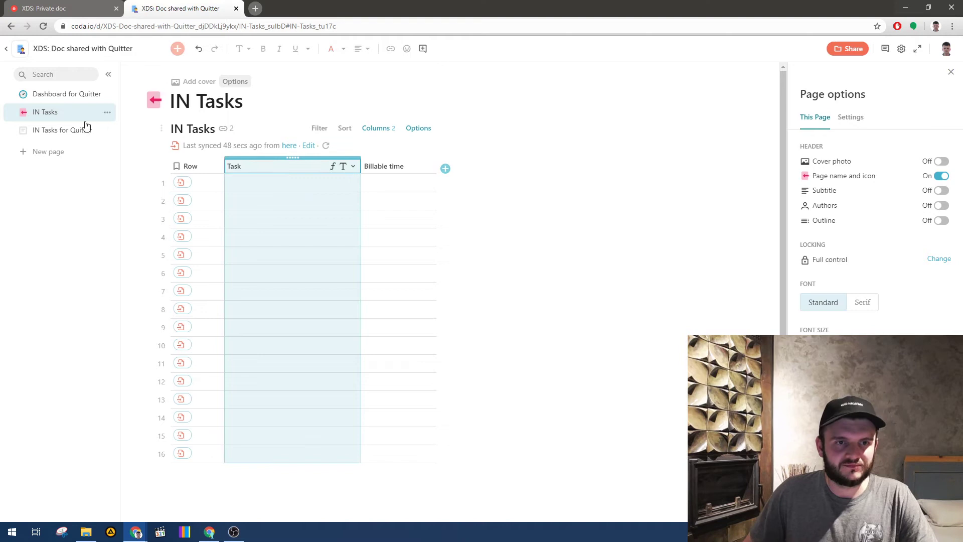
{"action": "left_click", "coordinate": [53, 129]}
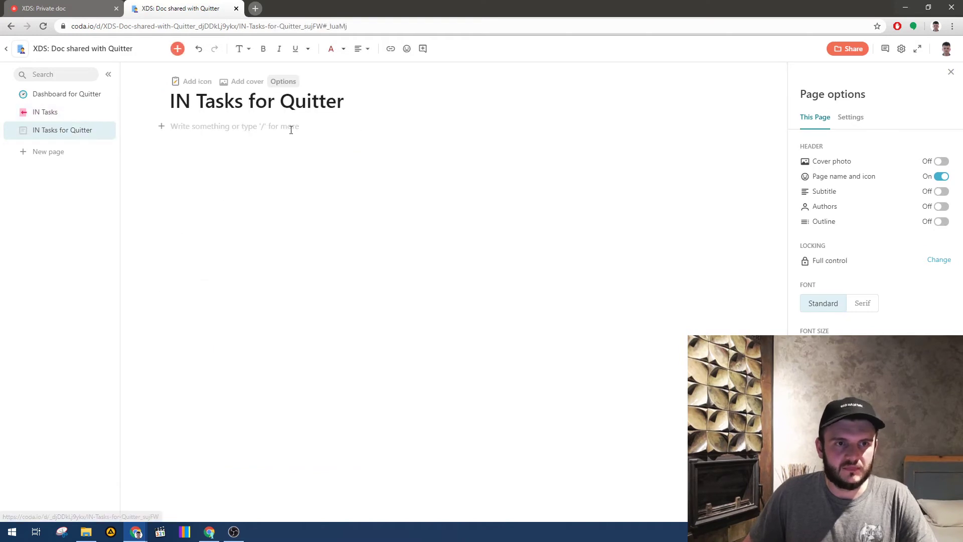
{"action": "left_click", "coordinate": [950, 71]}
- Insert a cross-doc sync of OUT Tasks for Quitter from XDS: Private doc using /sync
{"action": "type", "text": "/"}
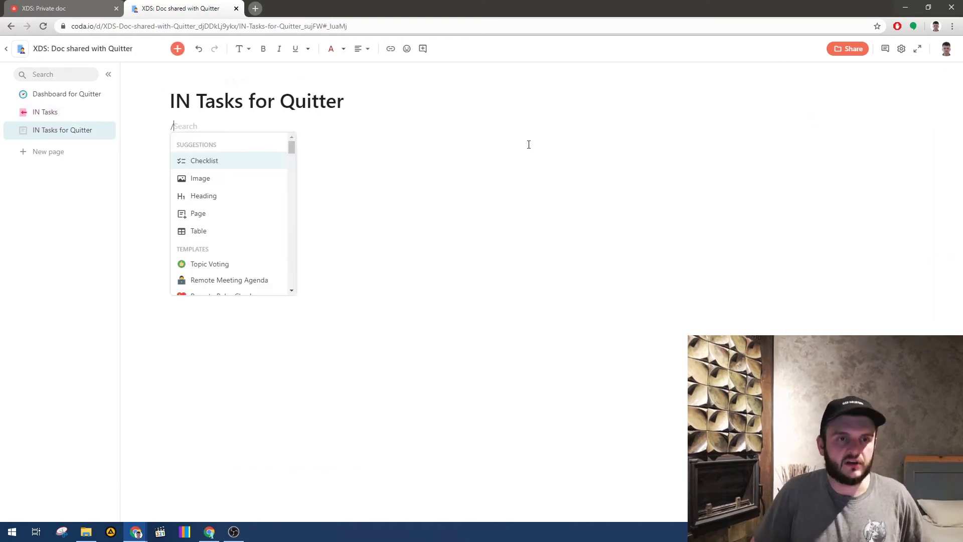
{"action": "type", "text": "sync"}
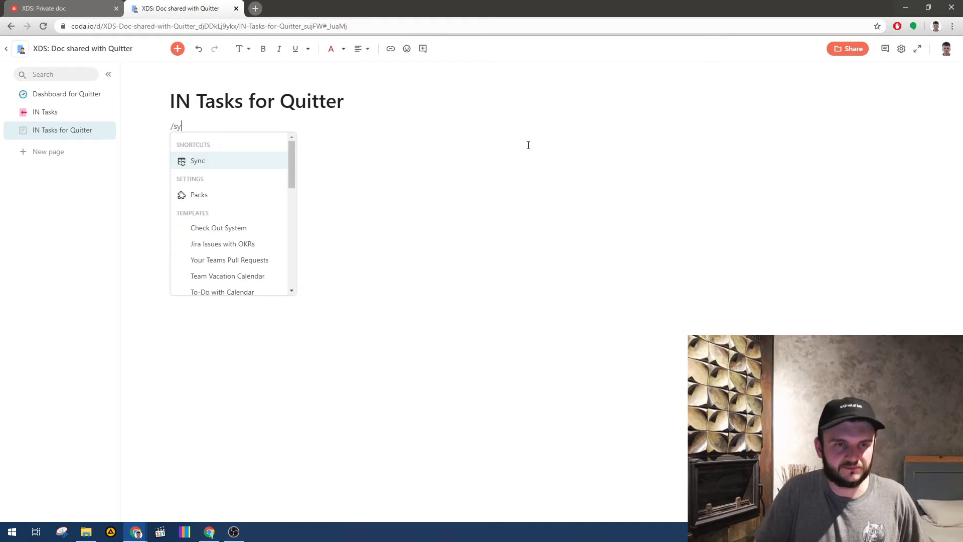
{"action": "key", "text": "Return"}
{"action": "left_click", "coordinate": [843, 114]}
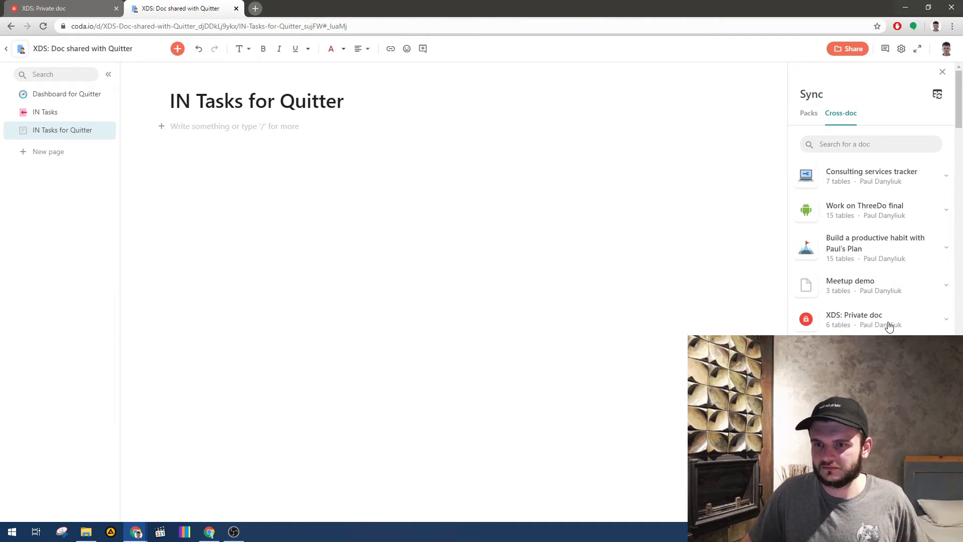
{"action": "scroll", "coordinate": [881, 320], "scroll_direction": "down", "scroll_amount": 3}
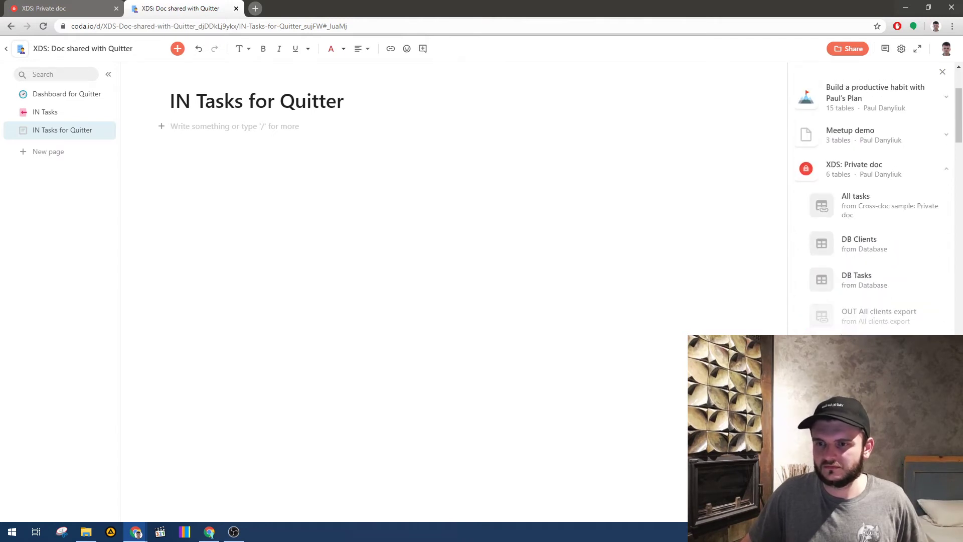
{"action": "left_click_drag", "start_coordinate": [544, 230], "coordinate": [374, 124]}
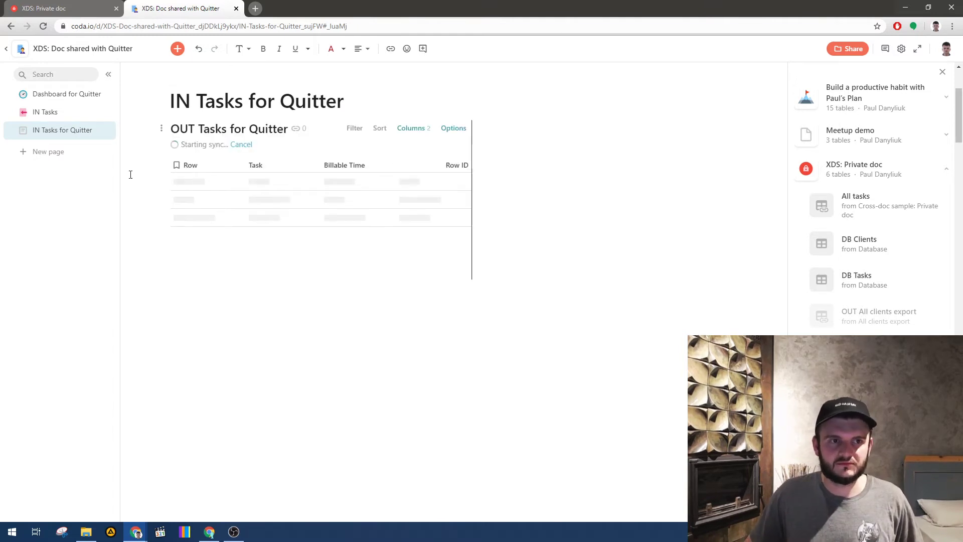
- Rename the synced table to 'IN Tasks for Quitter'
{"action": "left_click", "coordinate": [45, 112]}
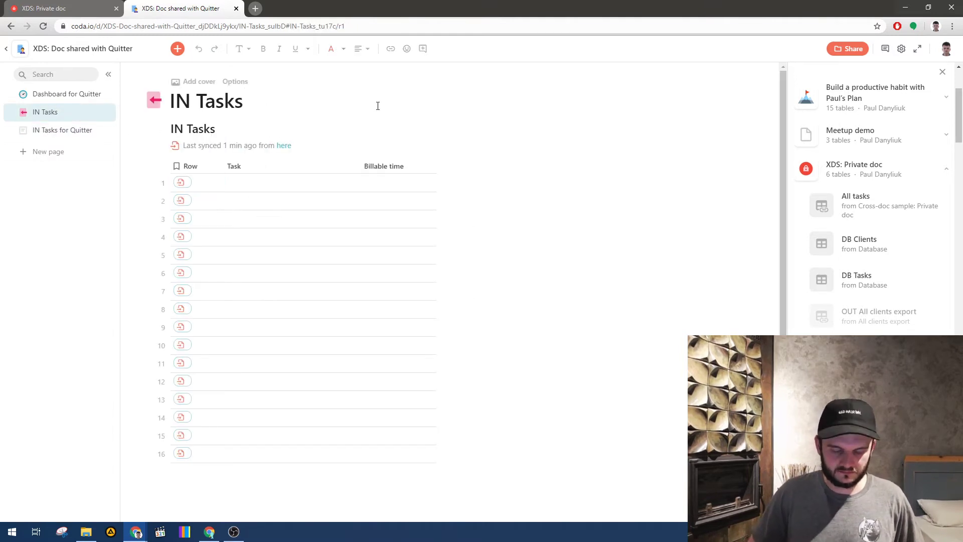
{"action": "left_click", "coordinate": [38, 131]}
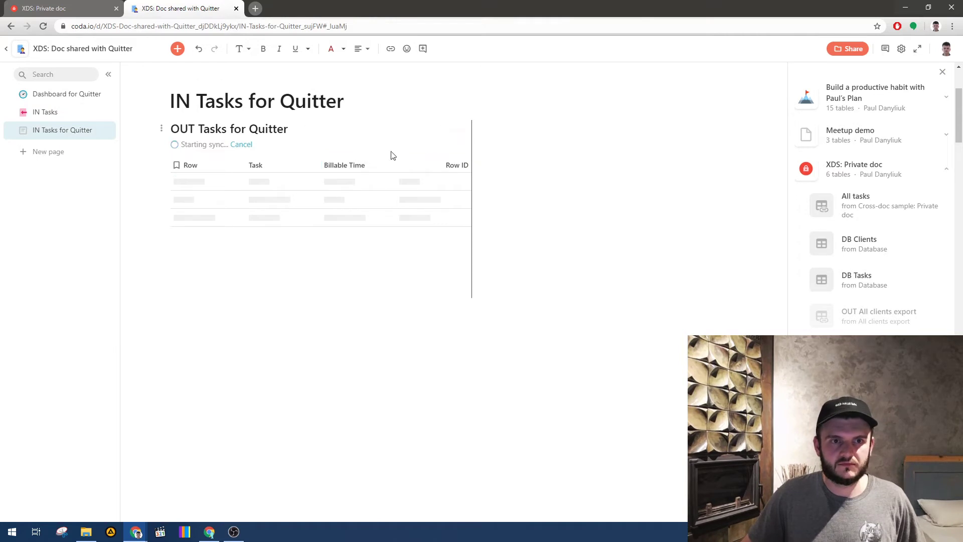
{"action": "left_click", "coordinate": [179, 128]}
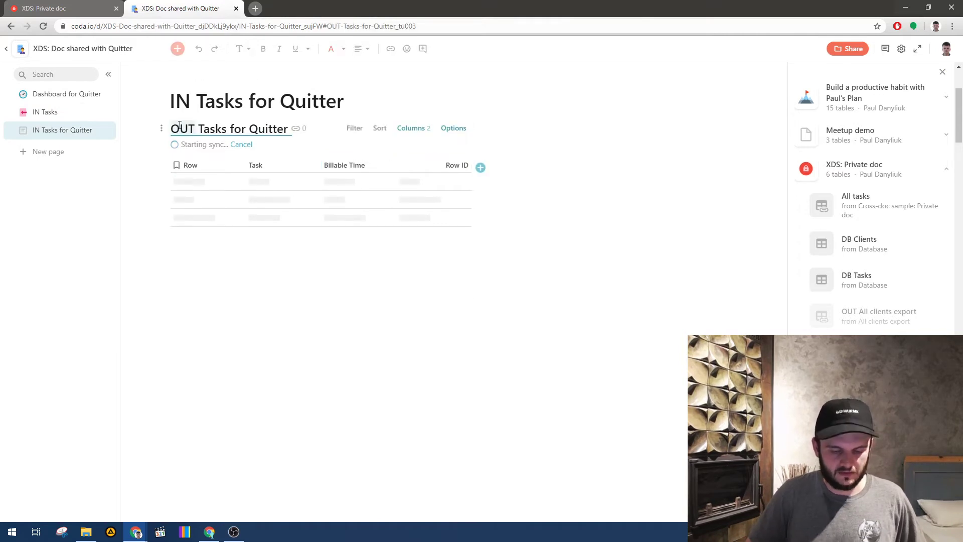
{"action": "double_click", "coordinate": [180, 128]}
{"action": "type", "text": "IN"}
{"action": "left_click", "coordinate": [535, 163]}
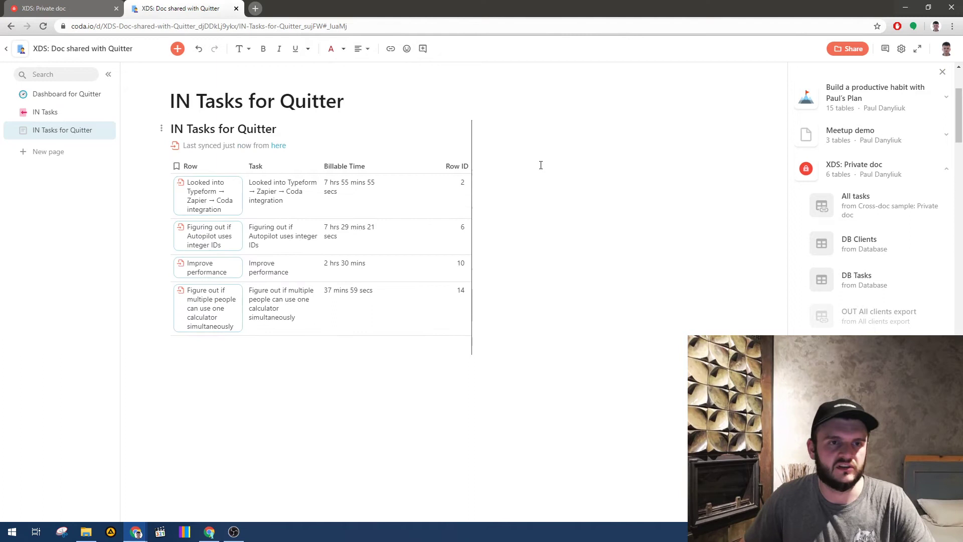
- Widen the Row column of IN Tasks for Quitter, then return to the IN Tasks page
{"action": "mouse_move", "coordinate": [175, 136]}
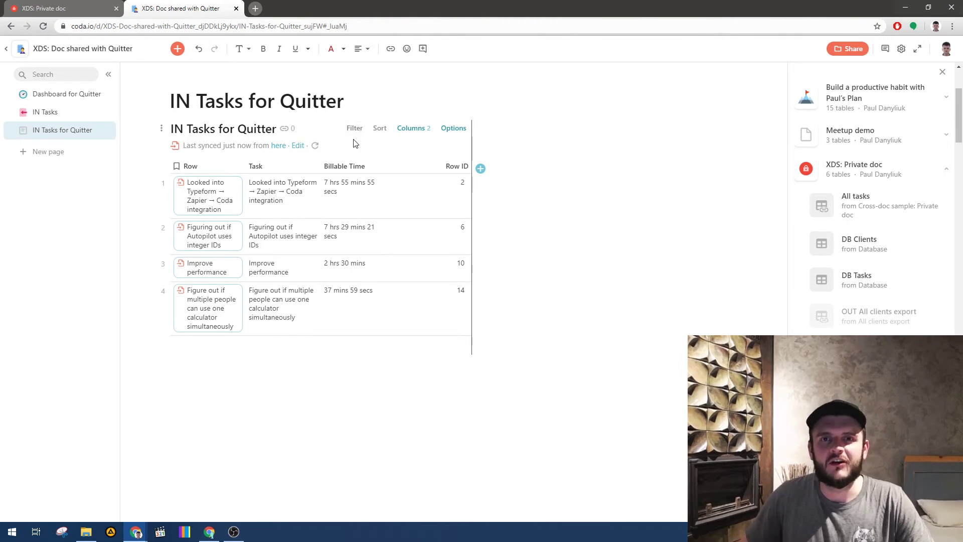
{"action": "left_click", "coordinate": [207, 170]}
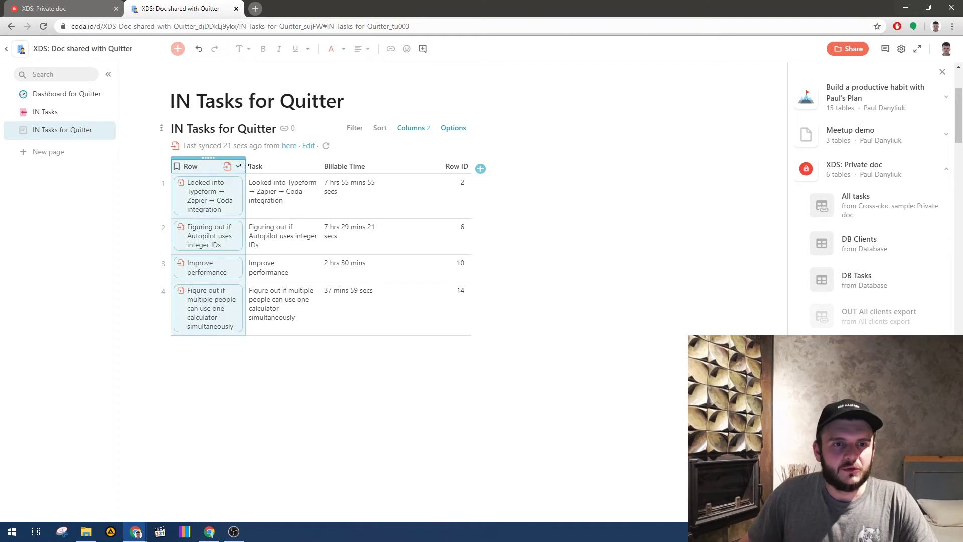
{"action": "left_click_drag", "start_coordinate": [245, 165], "coordinate": [278, 166]}
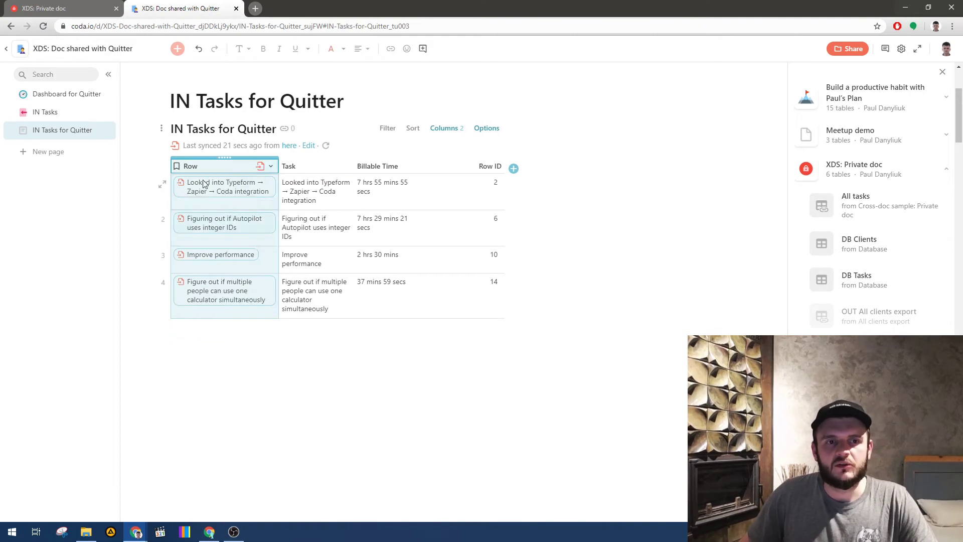
{"action": "left_click", "coordinate": [67, 118]}
- Insert a new formula column to the right of the IN Tasks Row column
{"action": "left_click", "coordinate": [194, 164]}
{"action": "right_click", "coordinate": [193, 164]}
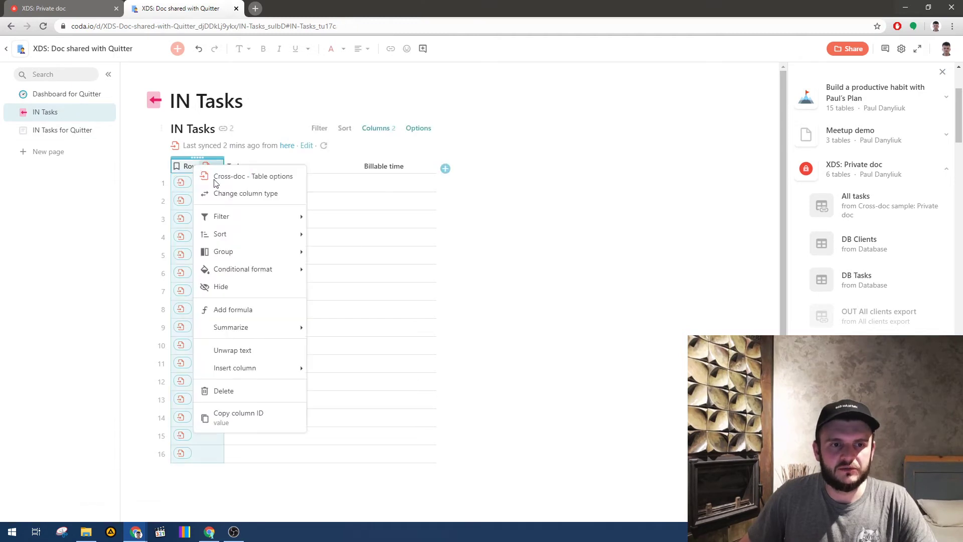
{"action": "mouse_move", "coordinate": [269, 368]}
{"action": "left_click", "coordinate": [326, 386]}
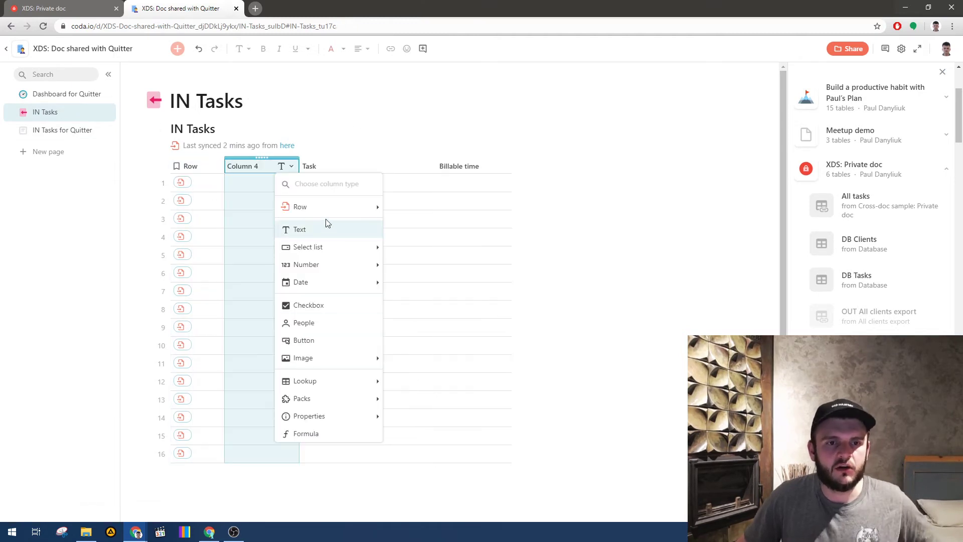
{"action": "mouse_move", "coordinate": [336, 212]}
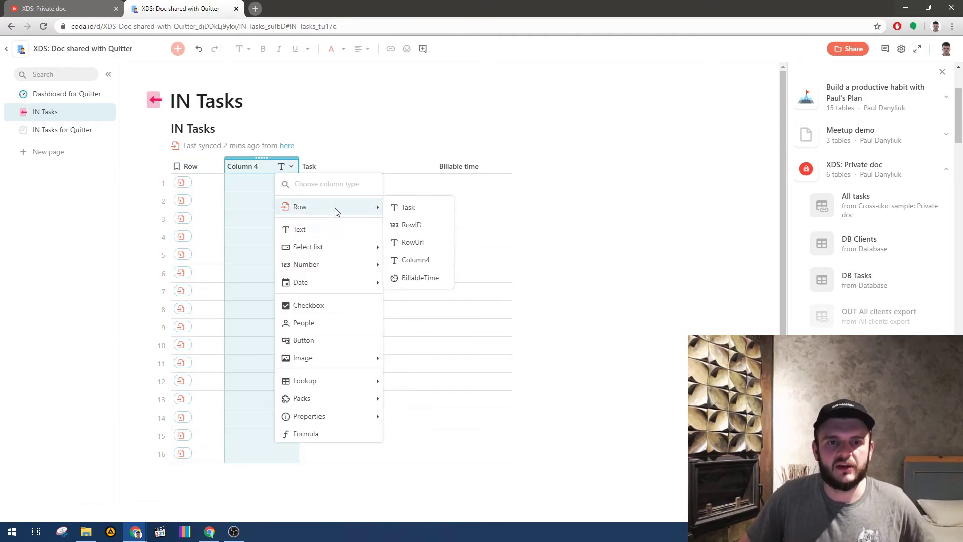
{"action": "left_click", "coordinate": [330, 433]}
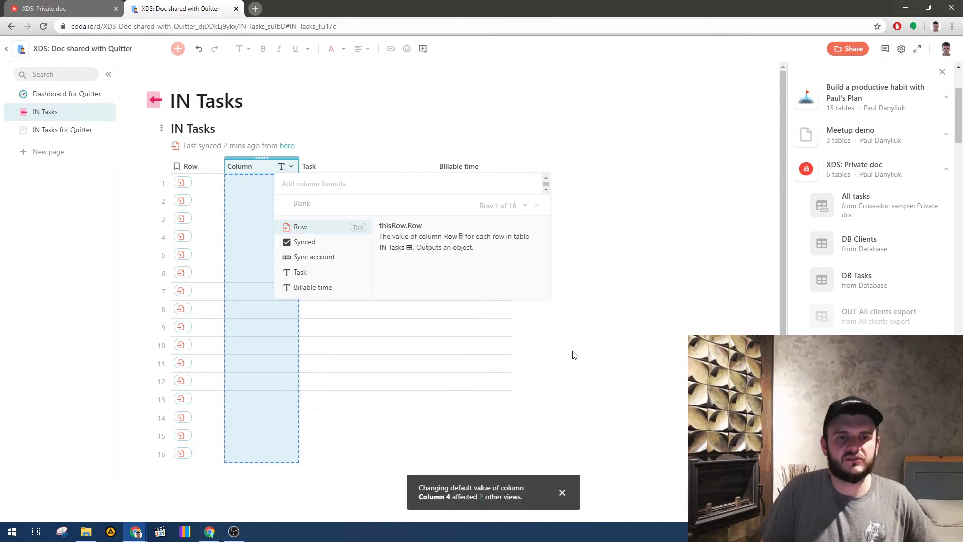
- Begin the formula as [IN Tasks for Quitter].Filter(Row ID ...)
{"action": "type", "text": "IN Tasks"}
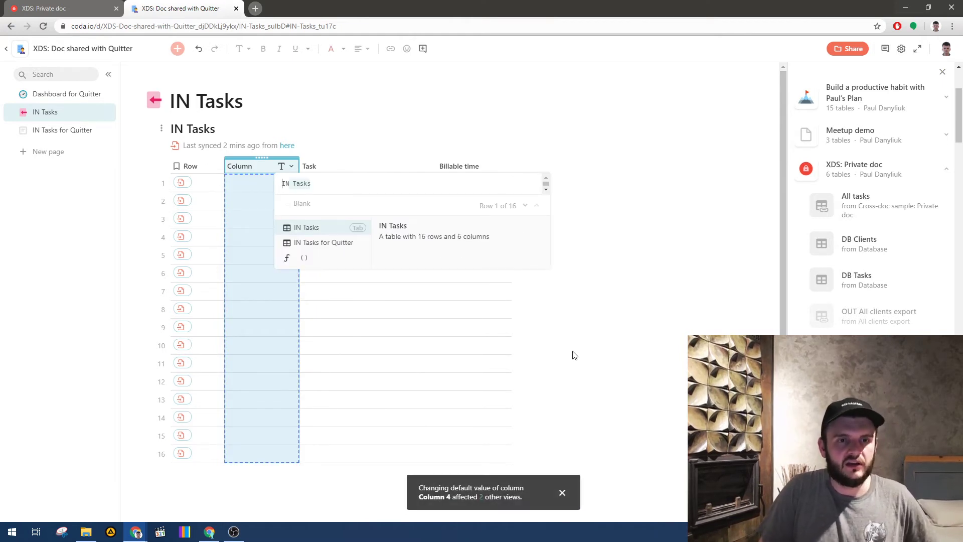
{"action": "key", "text": "Down"}
{"action": "key", "text": "Tab"}
{"action": "type", "text": ".Fil"}
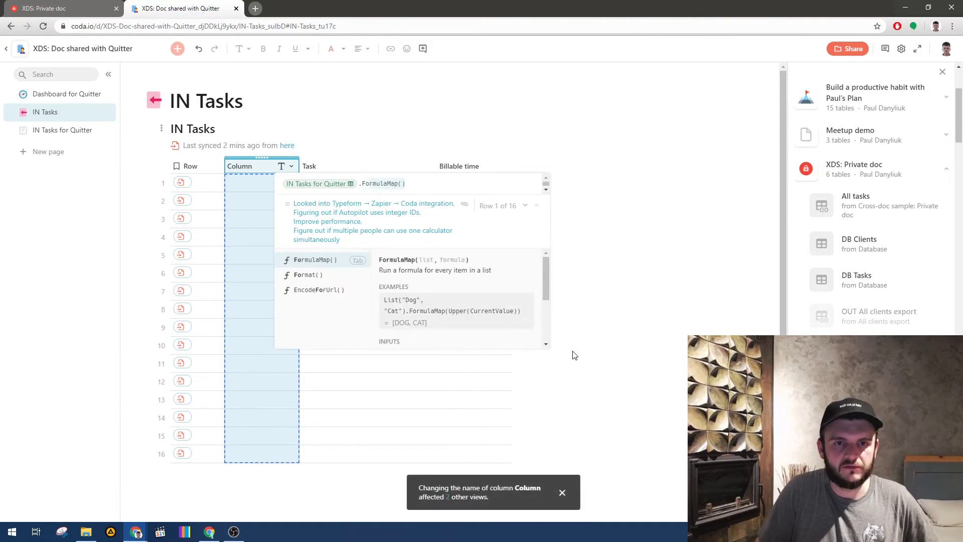
{"action": "key", "text": "shift+Return"}
{"action": "key", "text": "Tab"}
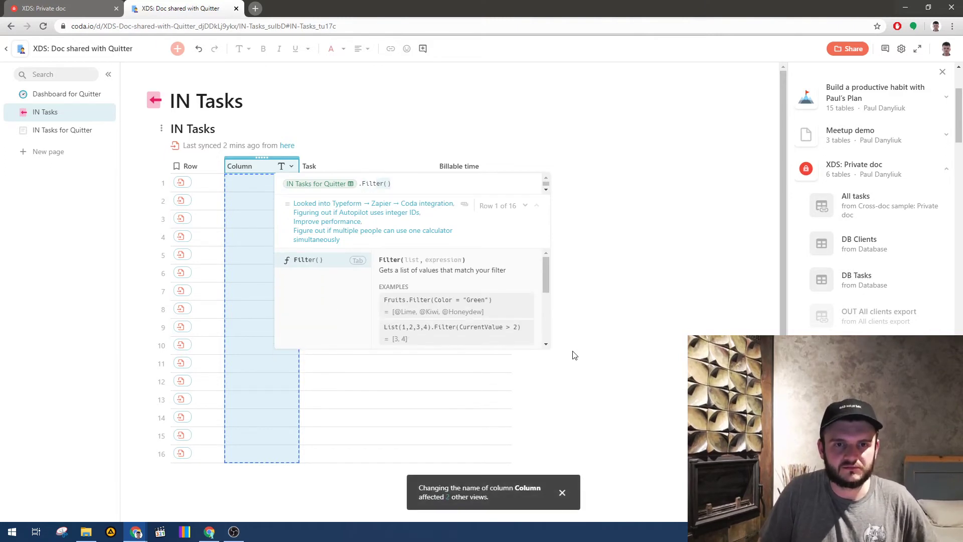
{"action": "type", "text": "row"}
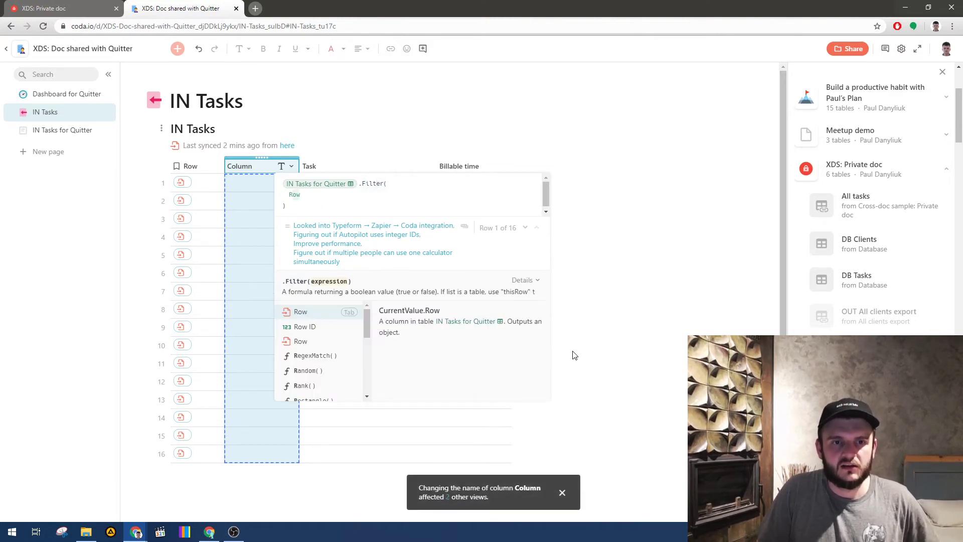
{"action": "key", "text": "Down"}
{"action": "key", "text": "Tab"}
- Finish the condition as Row ID = thisRow.Row.RowID, apply it, and widen the column
{"action": "type", "text": "= thisr"}
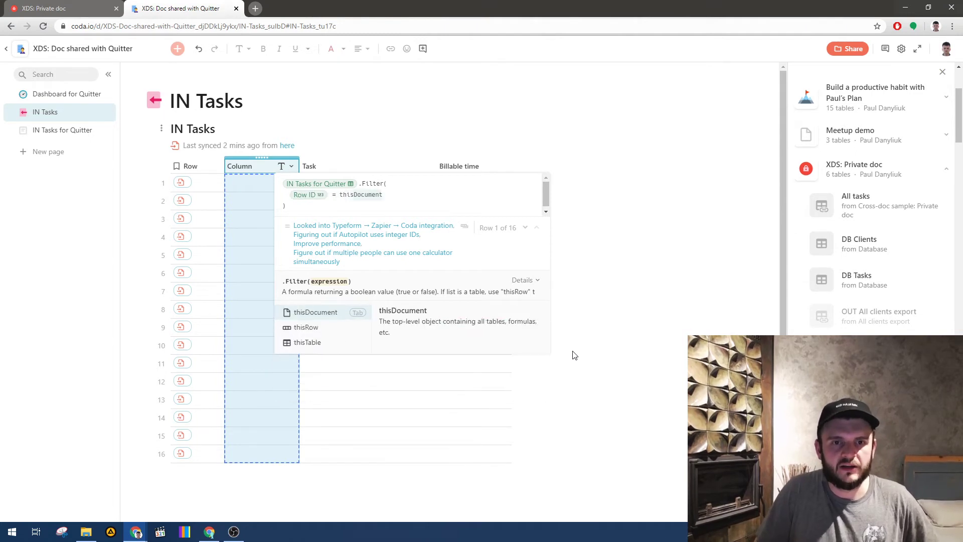
{"action": "key", "text": "Tab"}
{"action": "type", "text": ".r"}
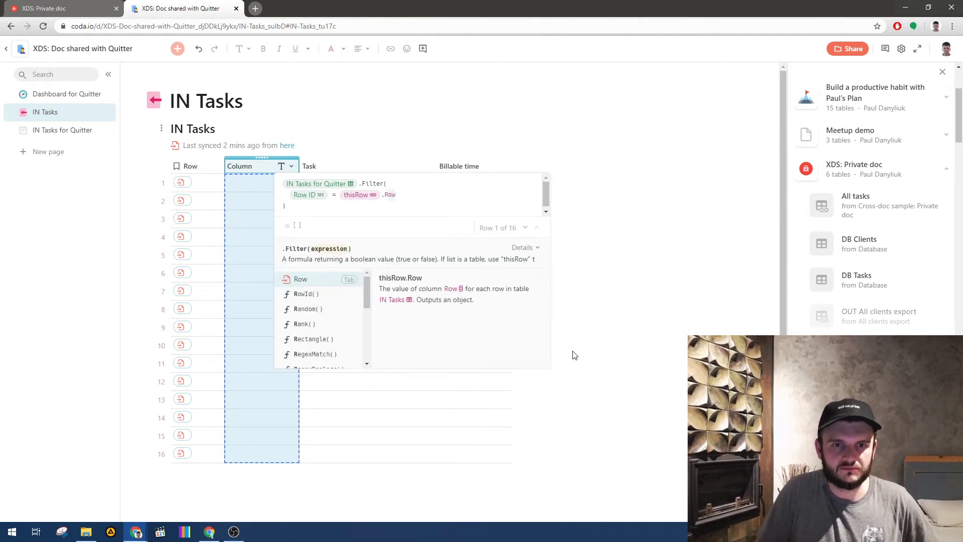
{"action": "key", "text": "Tab"}
{"action": "type", "text": ".if"}
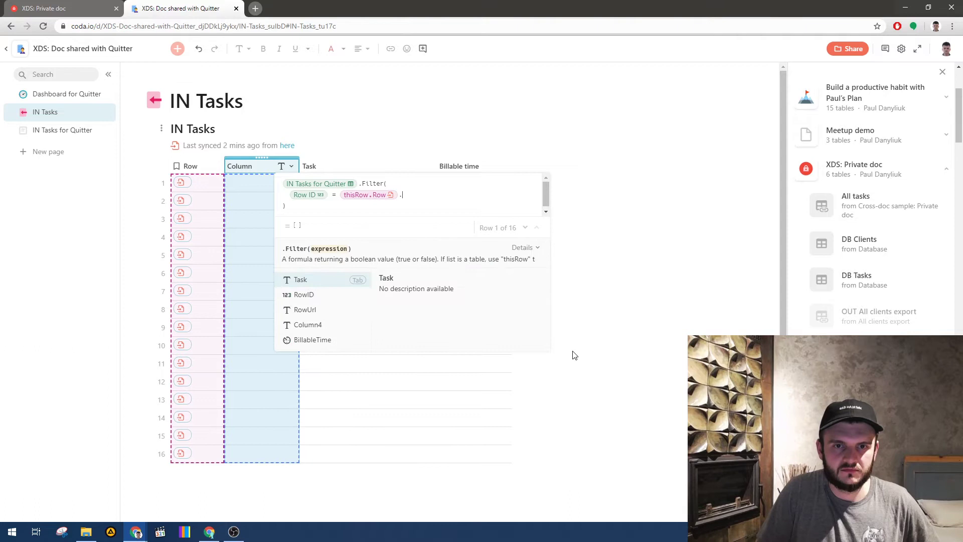
{"action": "key", "text": "BackSpace"}
{"action": "key", "text": "BackSpace"}
{"action": "type", "text": "row"}
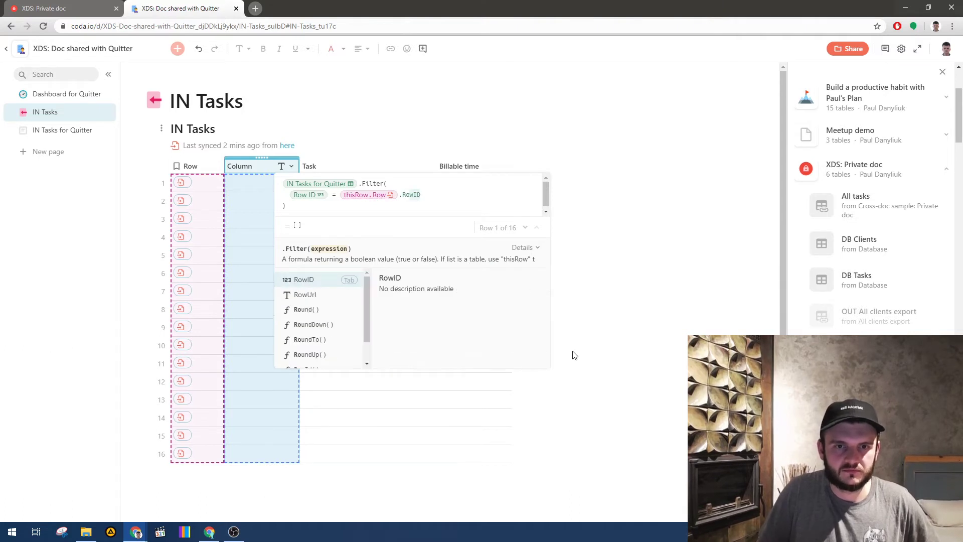
{"action": "key", "text": "Tab"}
{"action": "key", "text": "Return"}
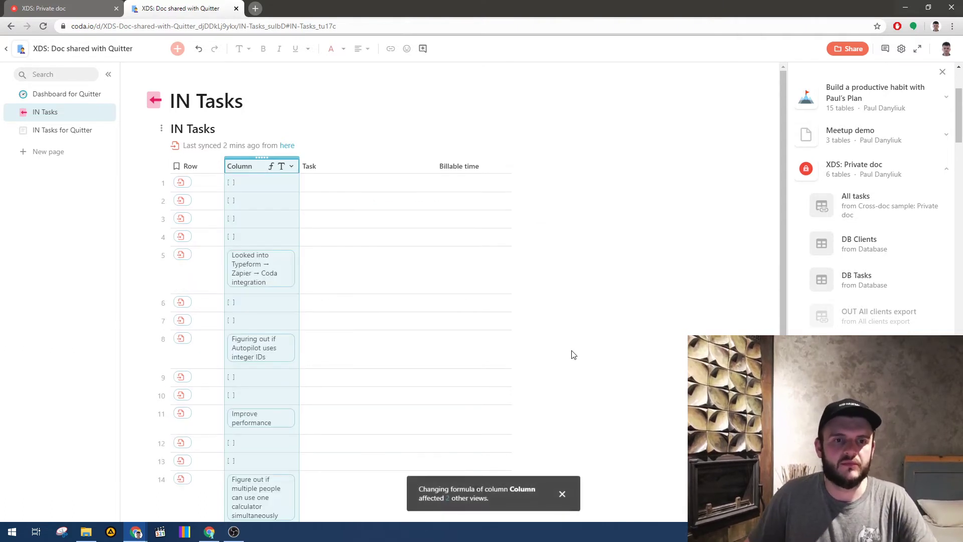
{"action": "left_click_drag", "start_coordinate": [300, 165], "coordinate": [323, 164]}
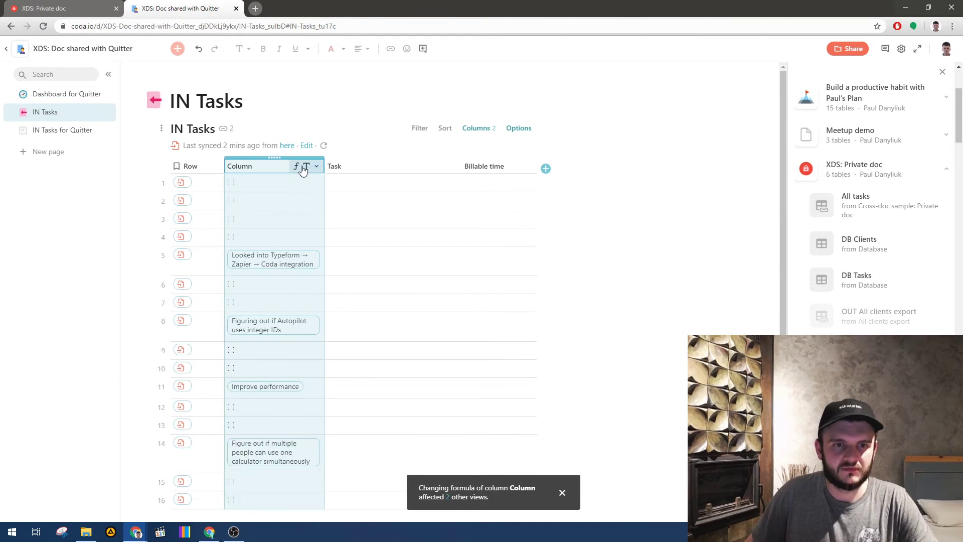
- Append .Row.First() to the new column's formula and widen the column
{"action": "left_click", "coordinate": [315, 167]}
{"action": "left_click", "coordinate": [322, 218]}
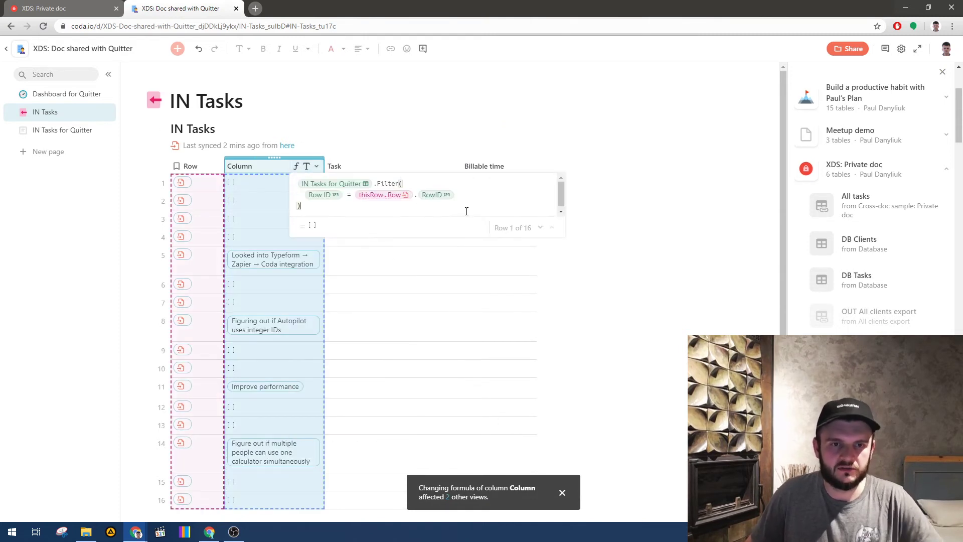
{"action": "type", "text": ".Row"}
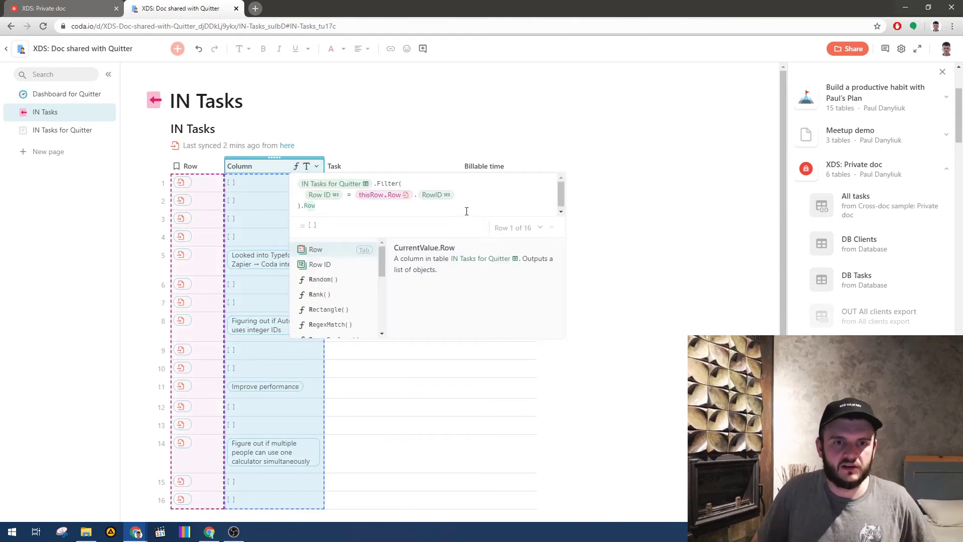
{"action": "key", "text": "Tab"}
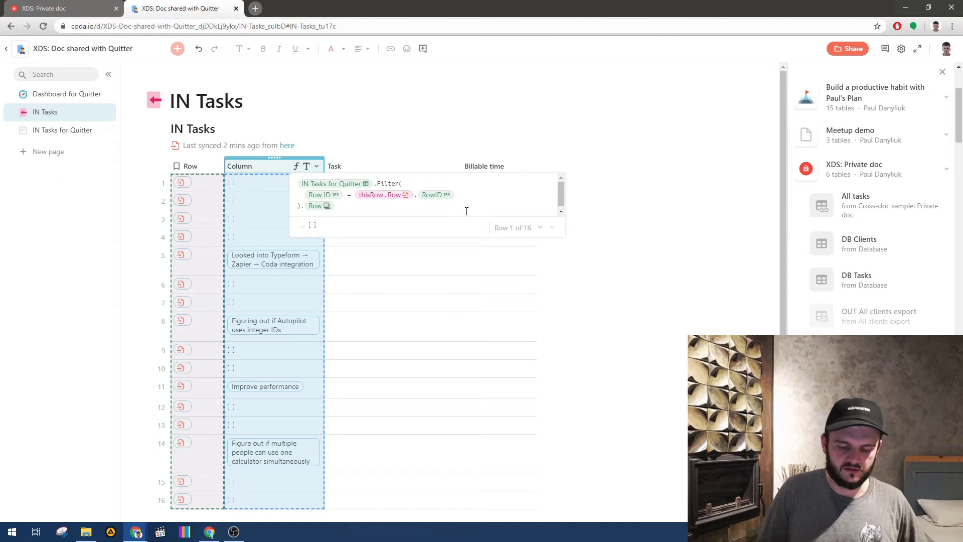
{"action": "type", "text": ".First()"}
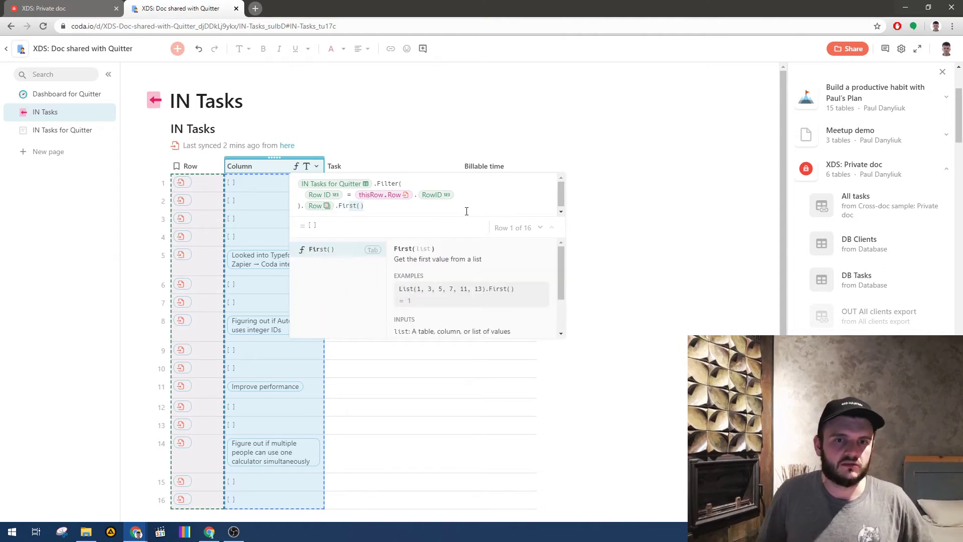
{"action": "key", "text": "Right"}
{"action": "key", "text": "Return"}
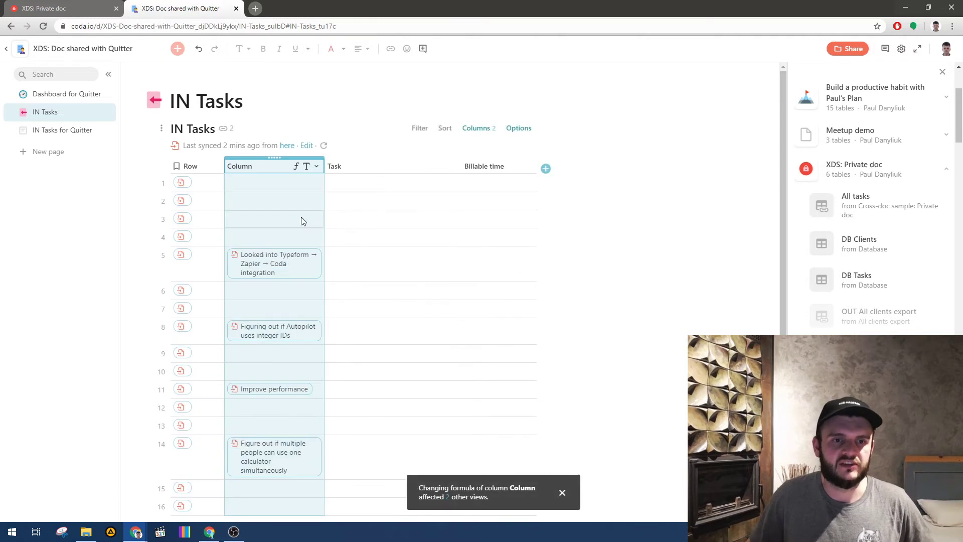
{"action": "left_click_drag", "start_coordinate": [324, 166], "coordinate": [359, 166]}
- Check the IN Tasks for Quitter page, then rename the new column 'Linked task row'
{"action": "scroll", "coordinate": [310, 192], "scroll_direction": "down", "scroll_amount": 2}
{"action": "scroll", "coordinate": [284, 173], "scroll_direction": "up", "scroll_amount": 2}
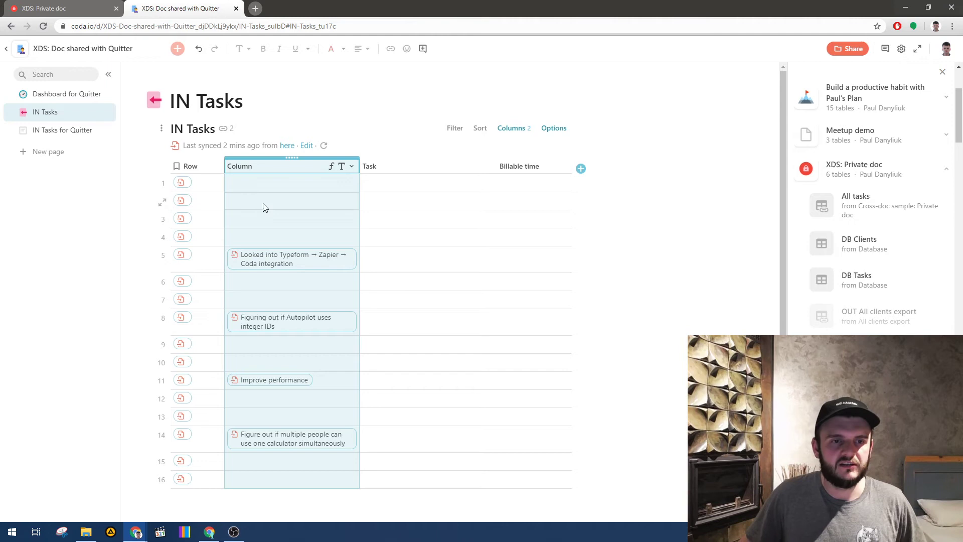
{"action": "left_click", "coordinate": [48, 130]}
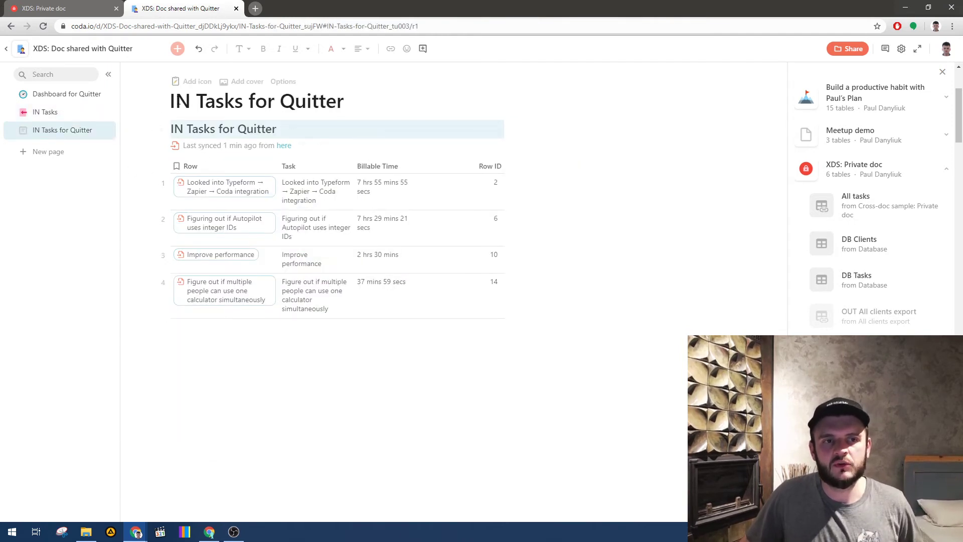
{"action": "left_click", "coordinate": [47, 112]}
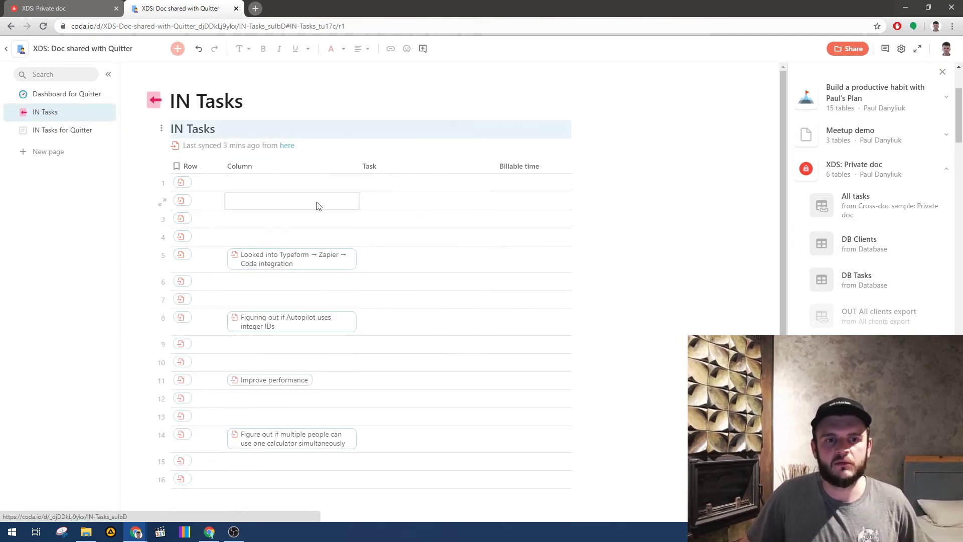
{"action": "left_click", "coordinate": [374, 167]}
{"action": "left_click", "coordinate": [489, 166]}
{"action": "left_click", "coordinate": [489, 220]}
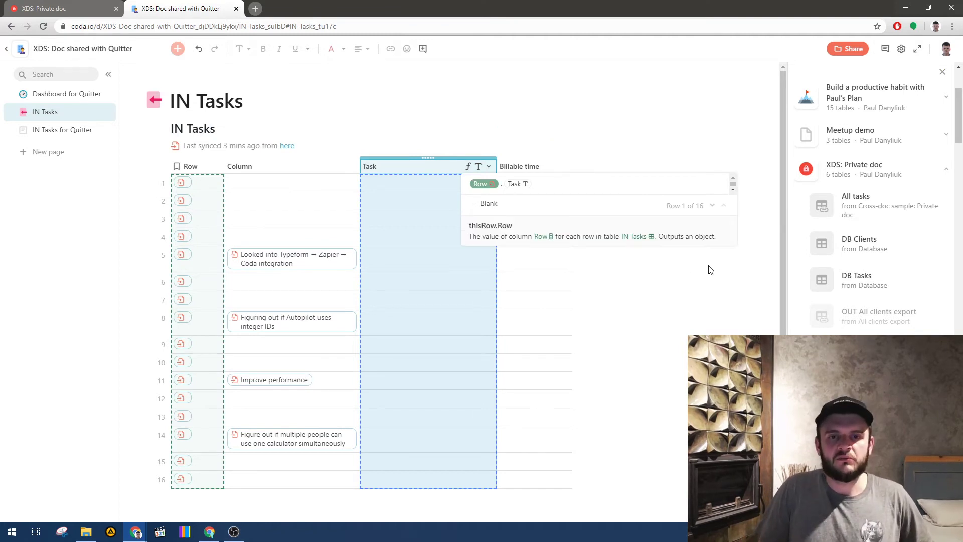
{"action": "left_click", "coordinate": [241, 166]}
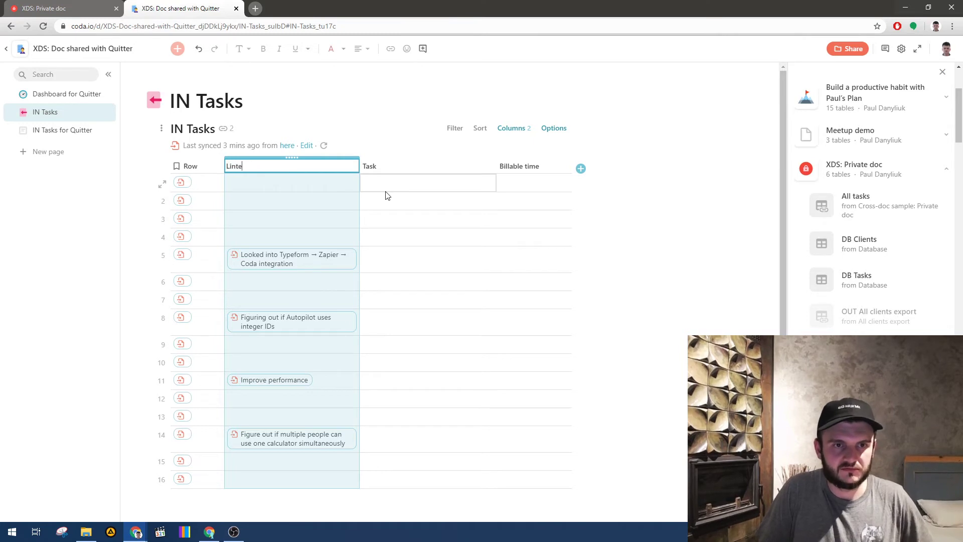
{"action": "type", "text": "Linked task r"}
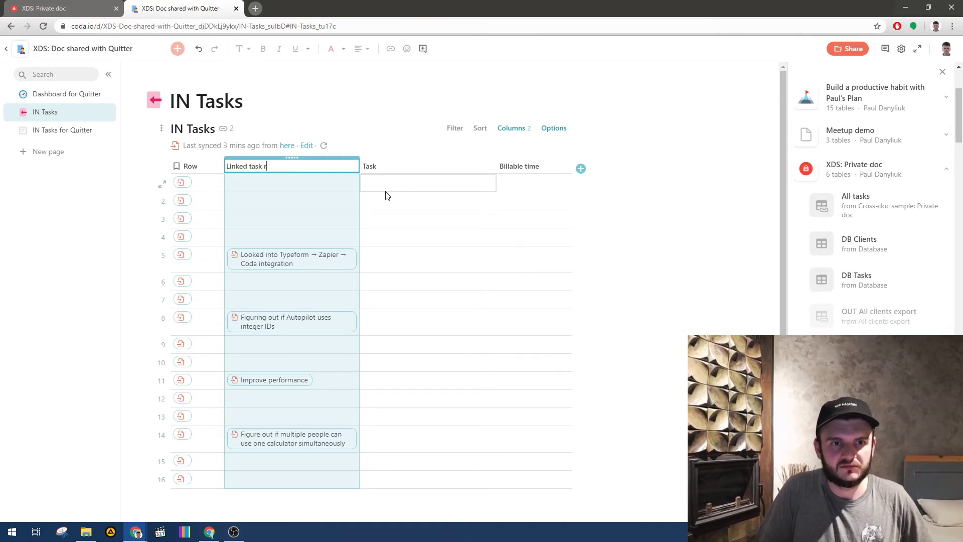
{"action": "type", "text": "ow"}
{"action": "key", "text": "Return"}
- Repoint the Task column formula from Row to Linked task row
{"action": "left_click", "coordinate": [467, 167]}
{"action": "left_click", "coordinate": [488, 166]}
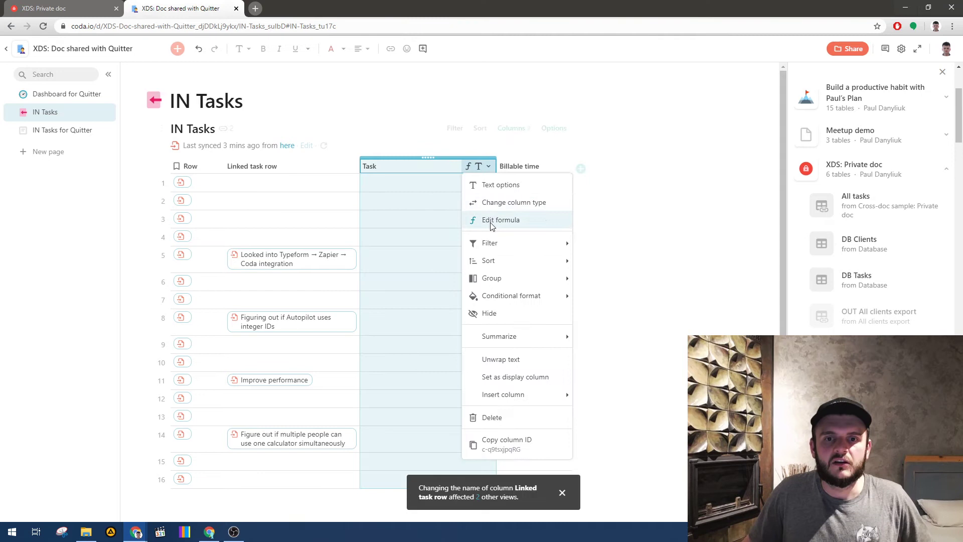
{"action": "left_click", "coordinate": [491, 221]}
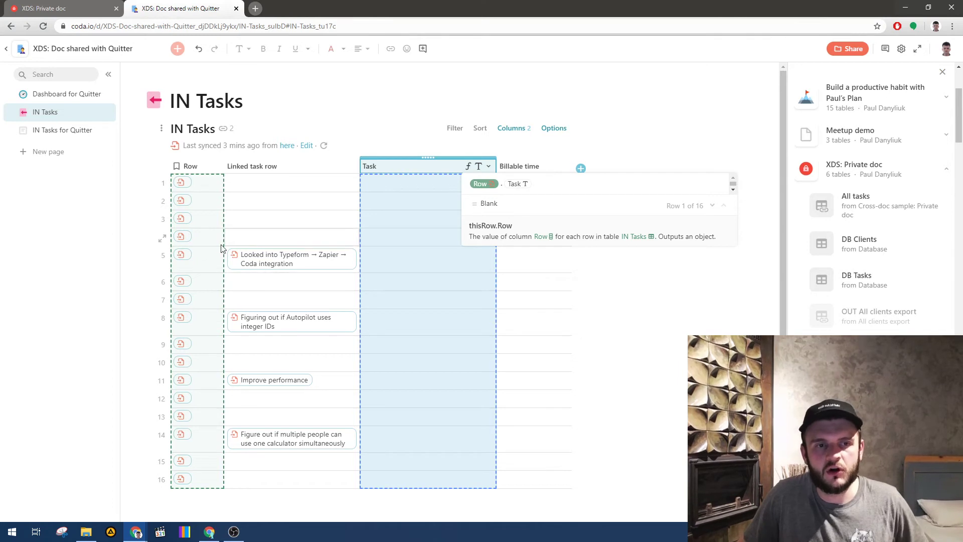
{"action": "key", "text": "BackSpace"}
{"action": "type", "text": "Linked task r"}
{"action": "key", "text": "Tab"}
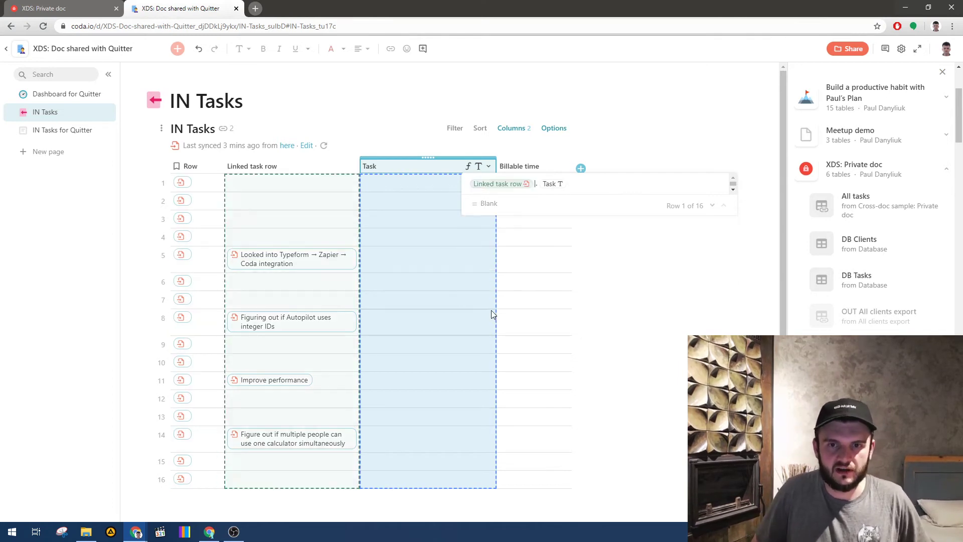
{"action": "key", "text": "Return"}
- Repoint the Billable time formula to Linked task row and go to Dashboard for Quitter
{"action": "left_click", "coordinate": [528, 166]}
{"action": "left_click", "coordinate": [564, 166]}
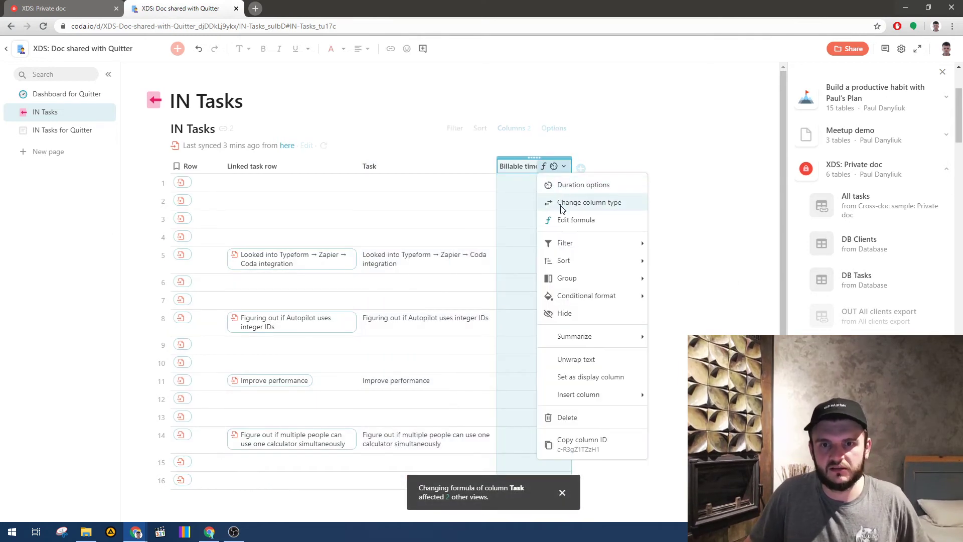
{"action": "left_click", "coordinate": [630, 202]}
{"action": "key", "text": "BackSpace"}
{"action": "type", "text": "Linked task row. BillableTime"}
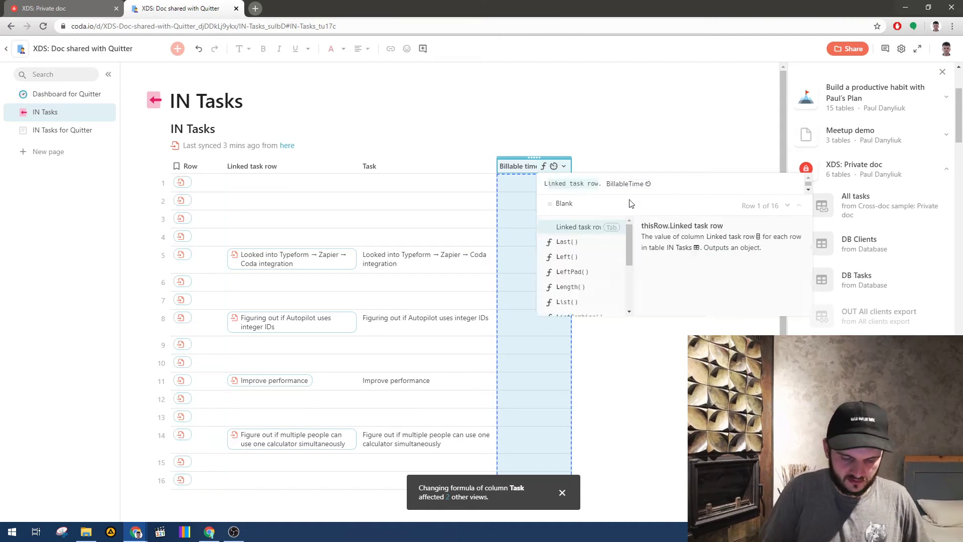
{"action": "key", "text": "Tab"}
{"action": "key", "text": "Return"}
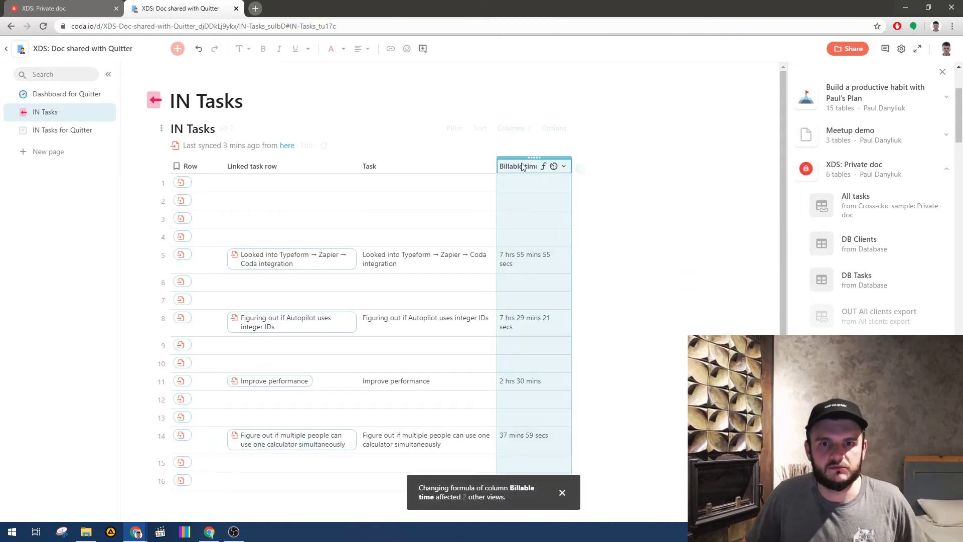
{"action": "left_click", "coordinate": [67, 95]}
- Add a formula filter [Linked task row].IsNotBlank() to the Tasks performed table
{"action": "mouse_move", "coordinate": [423, 204]}
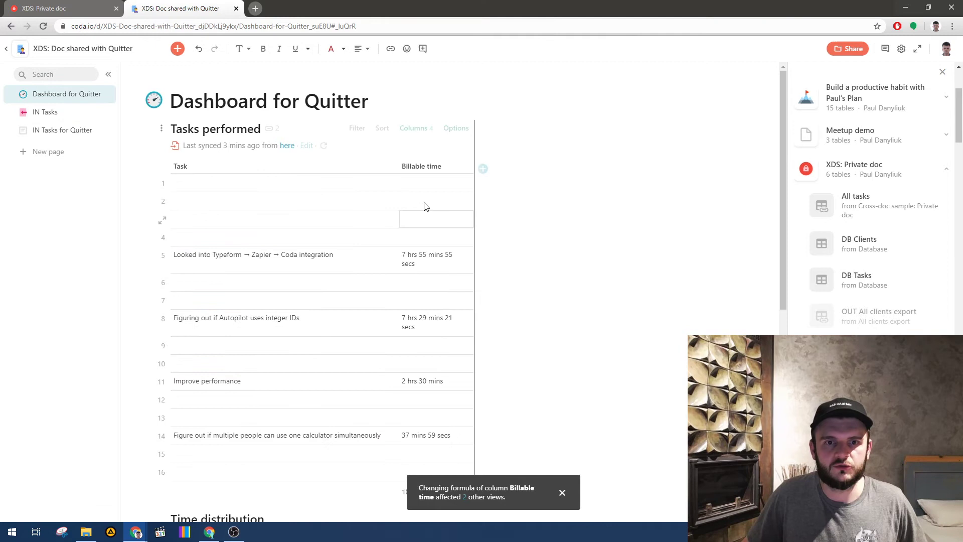
{"action": "left_click", "coordinate": [358, 130]}
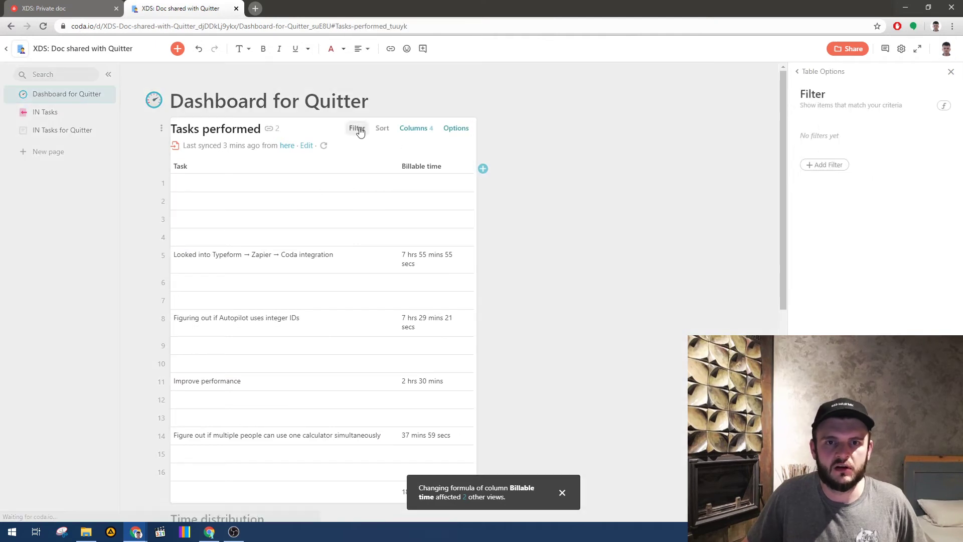
{"action": "left_click", "coordinate": [824, 164]}
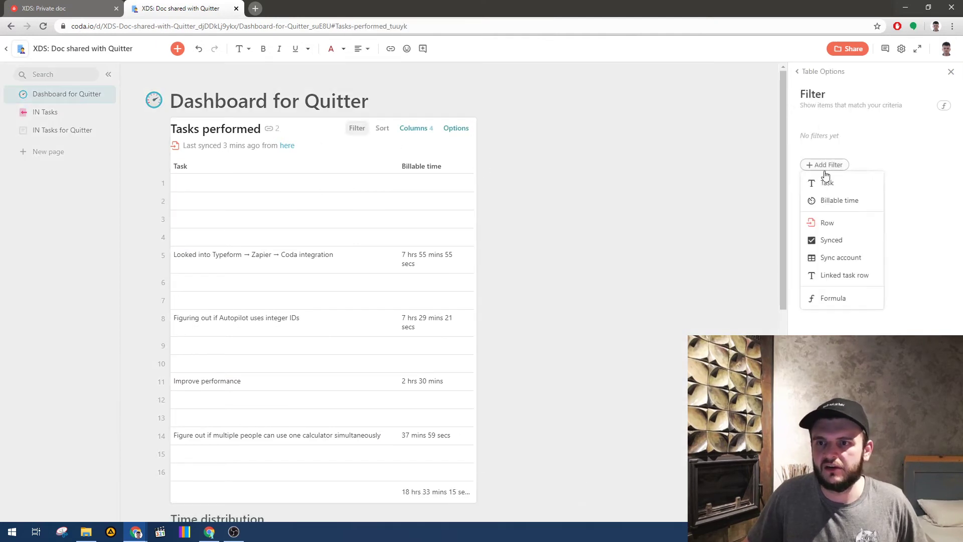
{"action": "left_click", "coordinate": [841, 298]}
{"action": "left_click", "coordinate": [727, 265]}
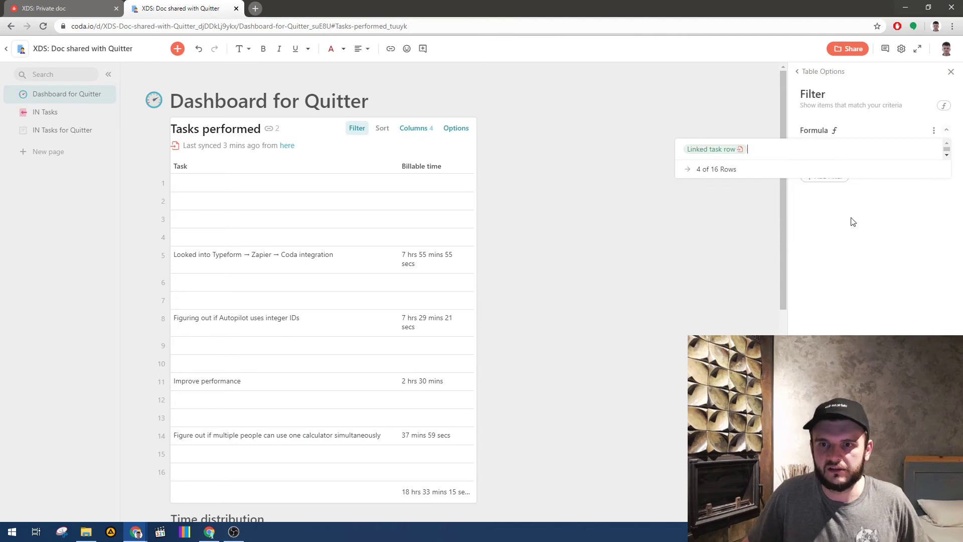
{"action": "type", "text": ".IsNotBlank("}
{"action": "key", "text": "Tab"}
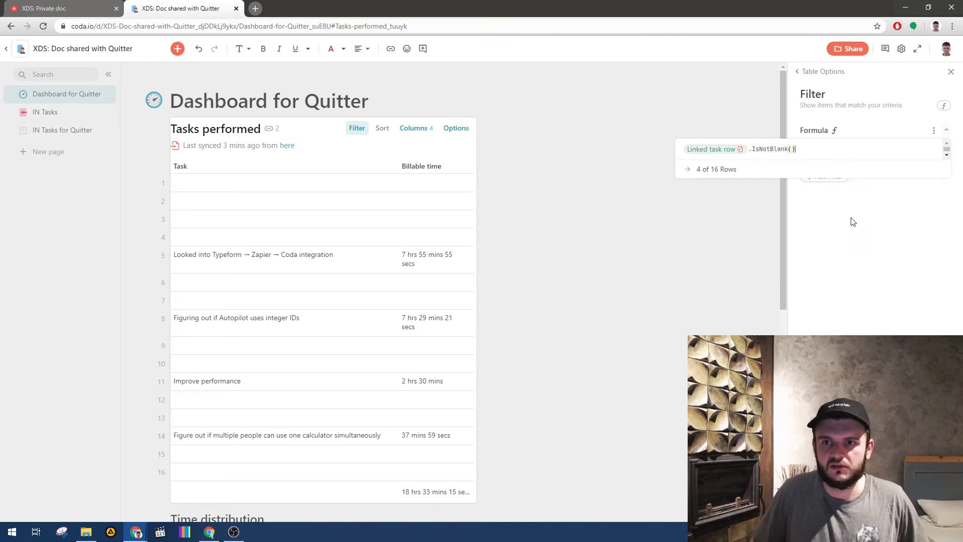
{"action": "key", "text": "Return"}
{"action": "left_click", "coordinate": [654, 208]}
- Give the Time distribution chart a formula filter [Linked task row].IsNotBlank()
{"action": "scroll", "coordinate": [605, 227], "scroll_direction": "down", "scroll_amount": 2}
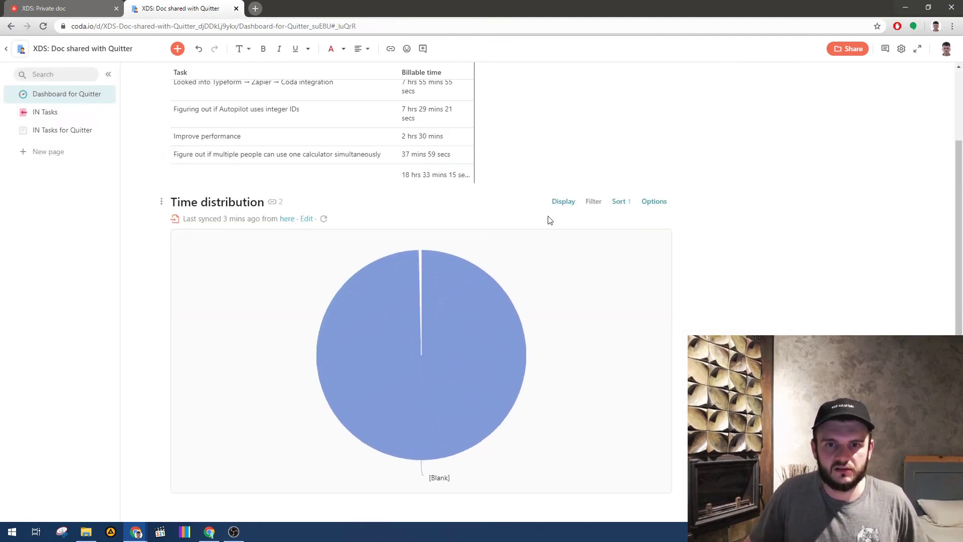
{"action": "mouse_move", "coordinate": [438, 330]}
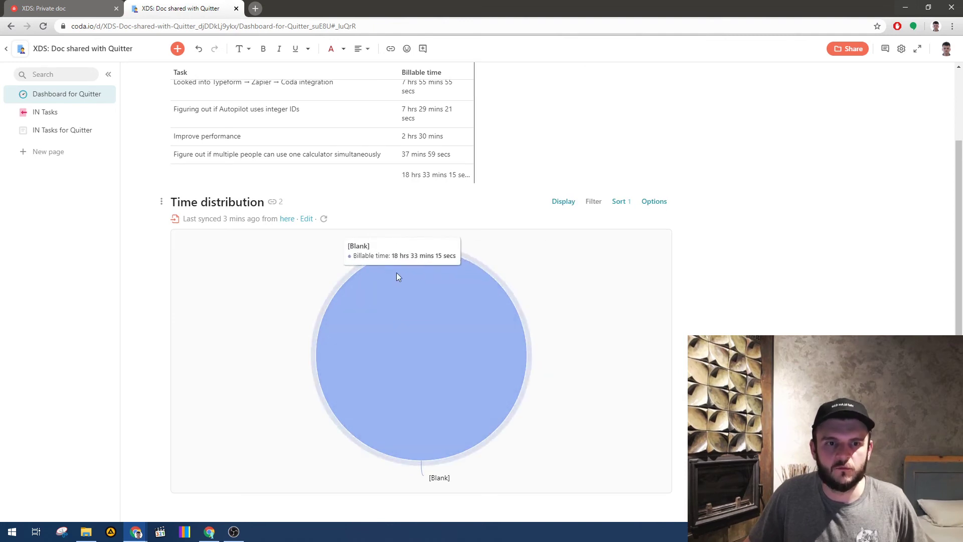
{"action": "scroll", "coordinate": [403, 284], "scroll_direction": "up", "scroll_amount": 2}
{"action": "scroll", "coordinate": [409, 291], "scroll_direction": "down", "scroll_amount": 1}
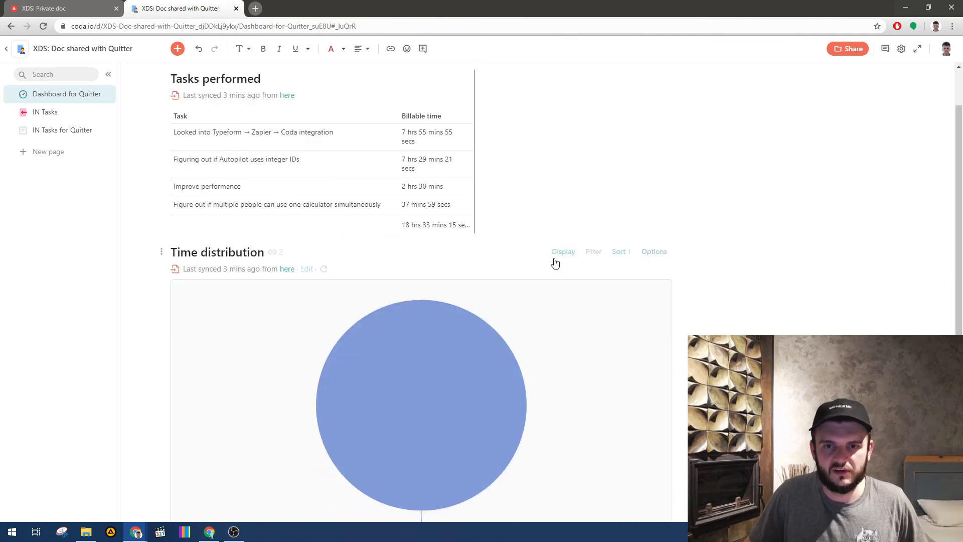
{"action": "left_click", "coordinate": [654, 252]}
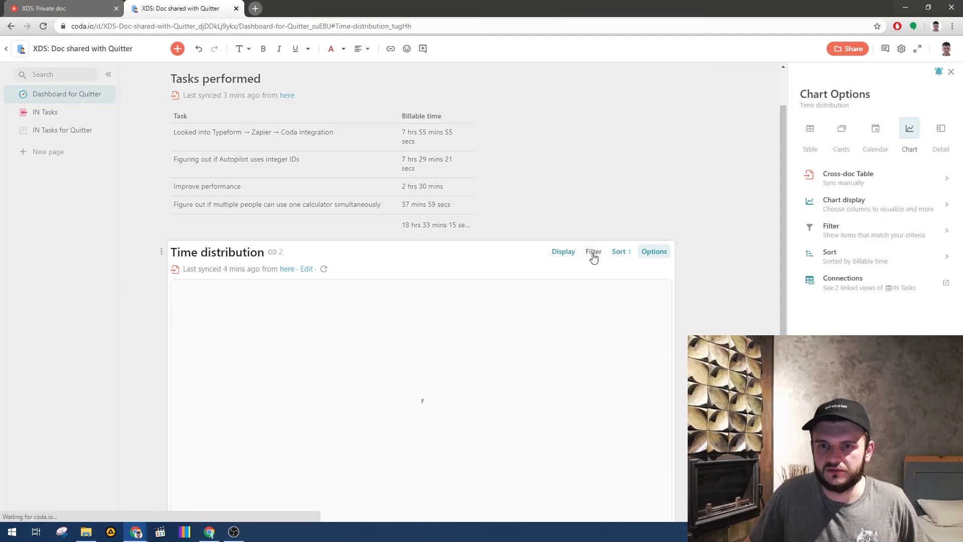
{"action": "left_click", "coordinate": [593, 252]}
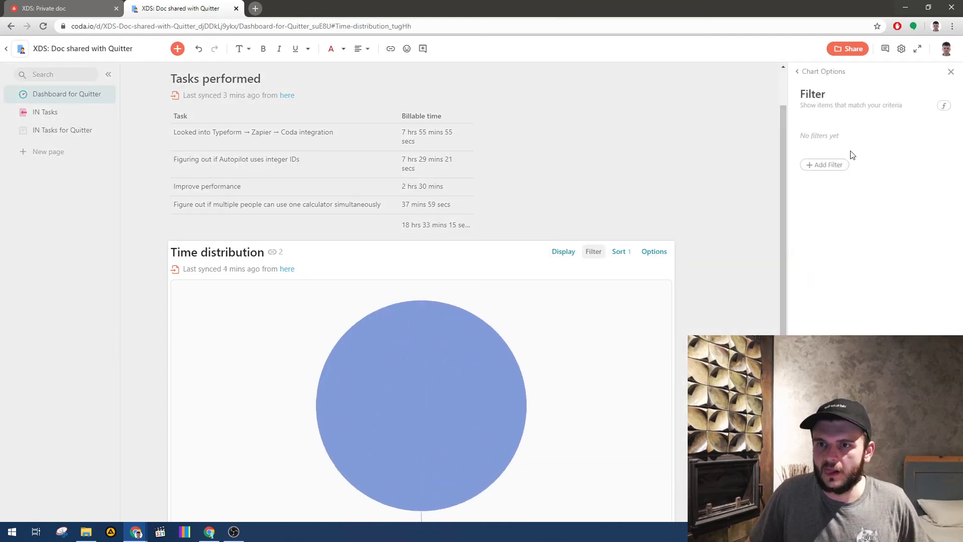
{"action": "left_click", "coordinate": [845, 165]}
{"action": "left_click", "coordinate": [839, 298]}
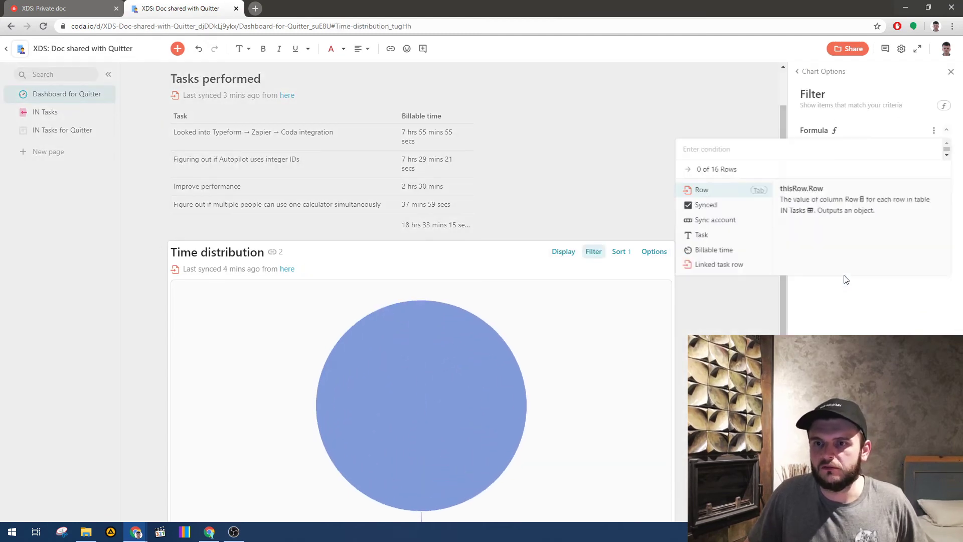
{"action": "left_click", "coordinate": [742, 263]}
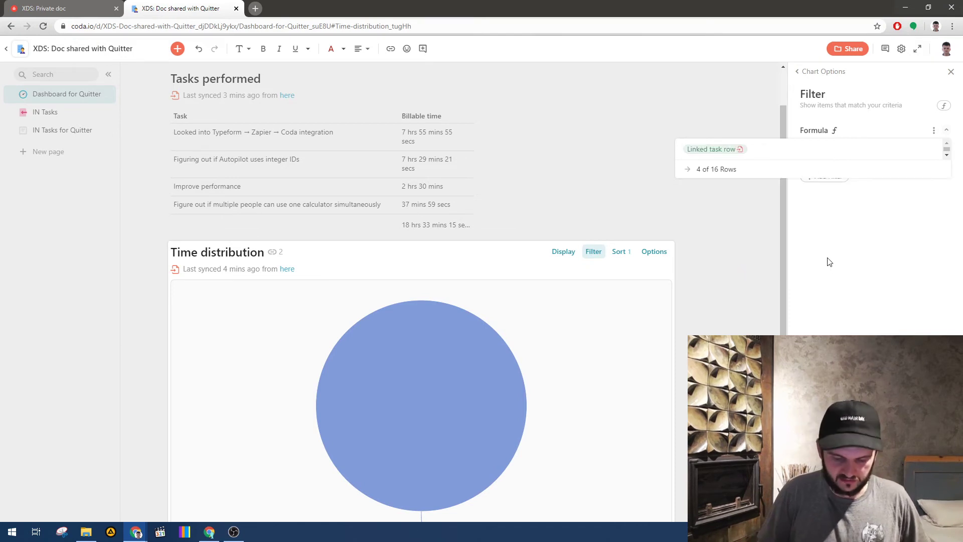
{"action": "type", "text": ".IsNotBlank()"}
{"action": "key", "text": "Return"}
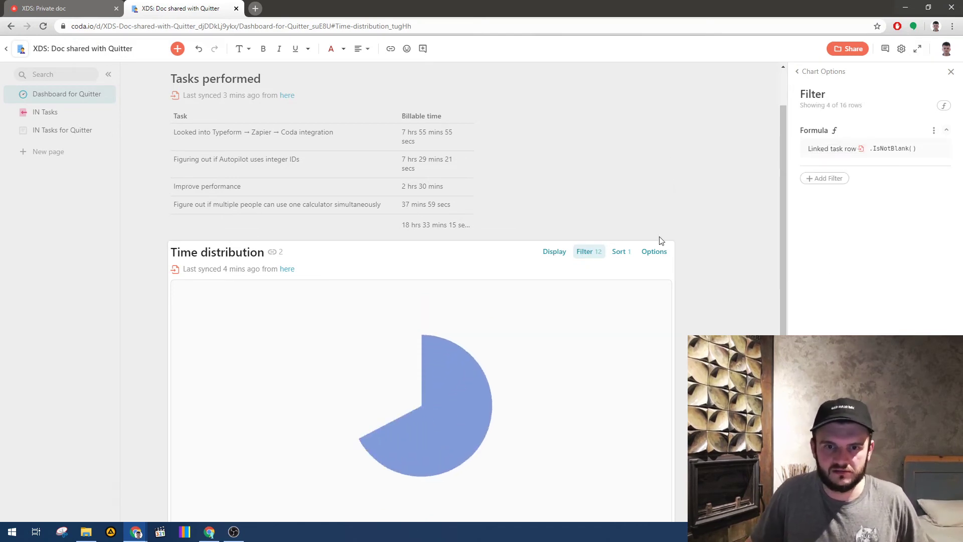
- Change the pie chart's Category from Row to Task and close Chart Options
{"action": "left_click", "coordinate": [558, 254]}
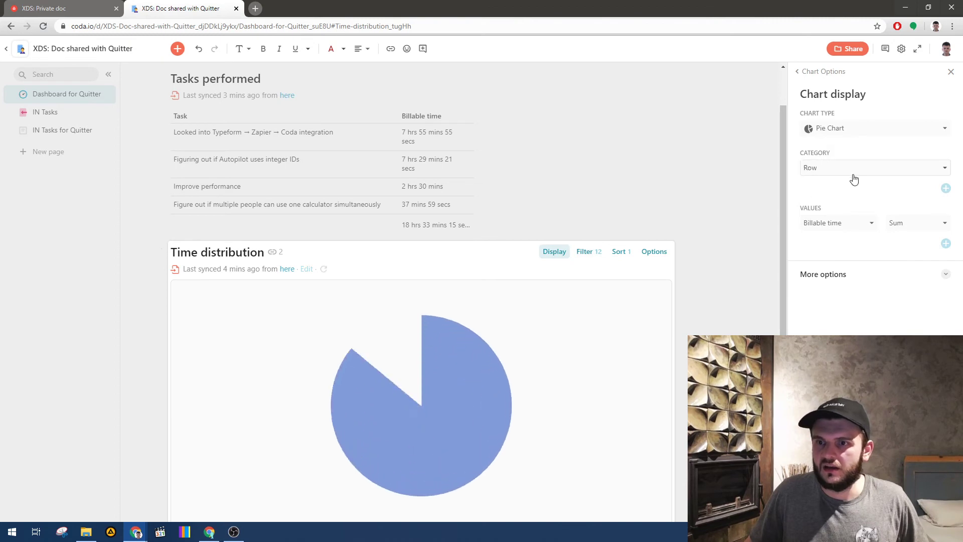
{"action": "left_click", "coordinate": [857, 227]}
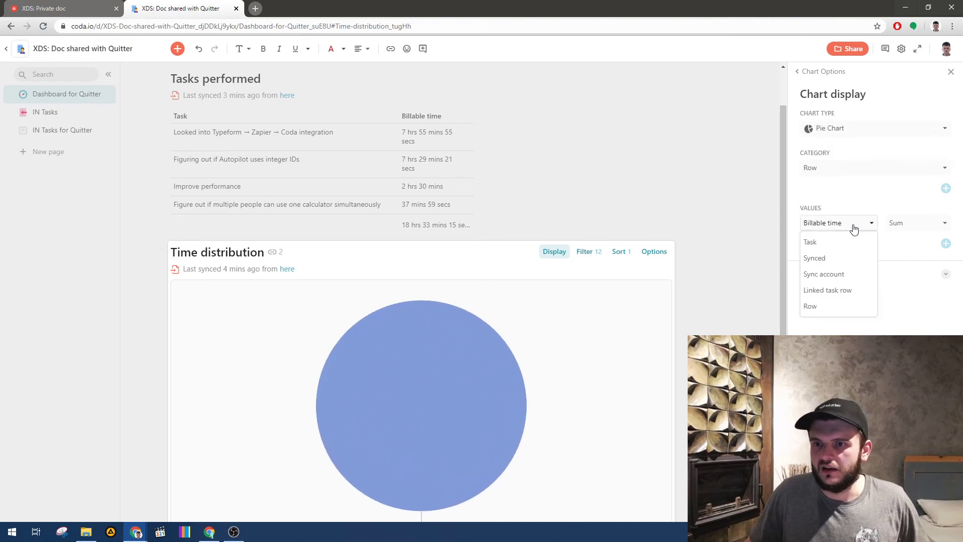
{"action": "left_click", "coordinate": [855, 229]}
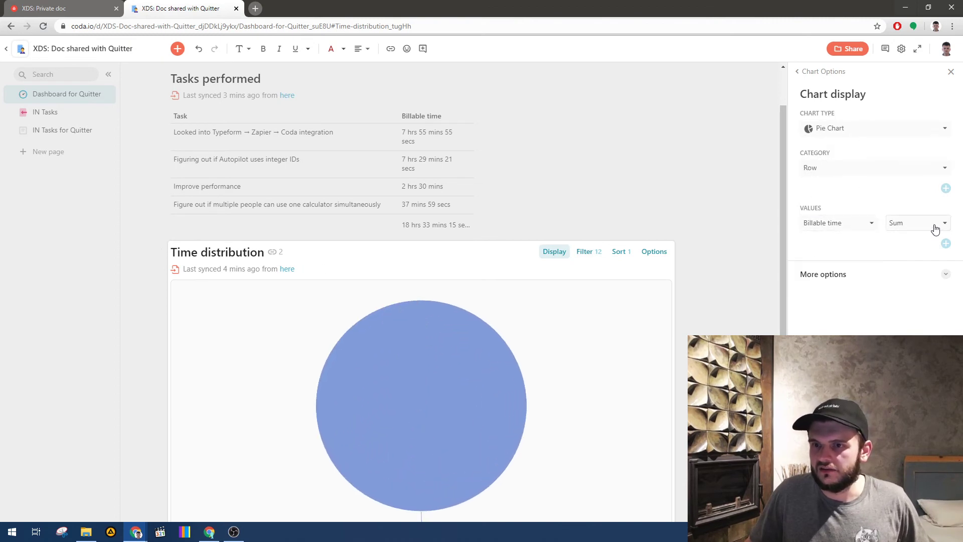
{"action": "left_click", "coordinate": [834, 169]}
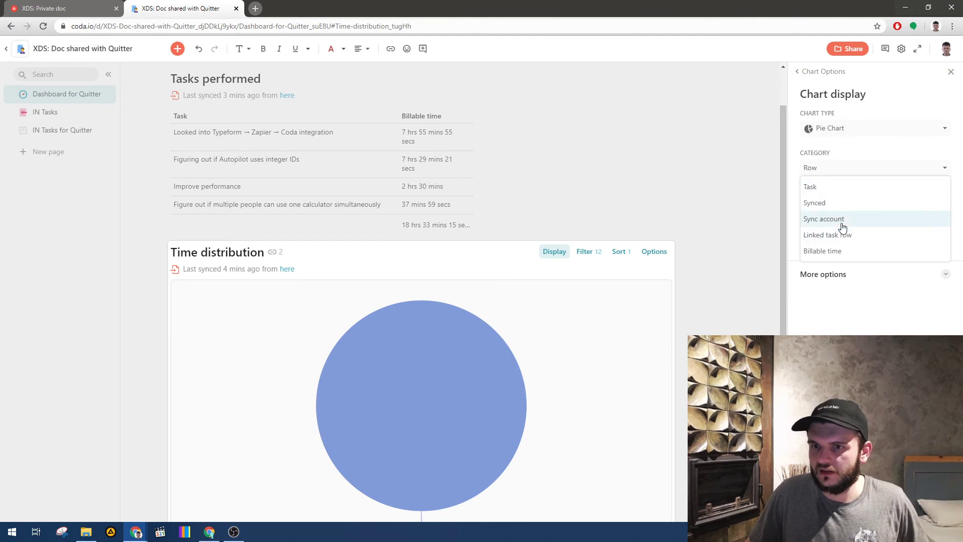
{"action": "left_click", "coordinate": [838, 191]}
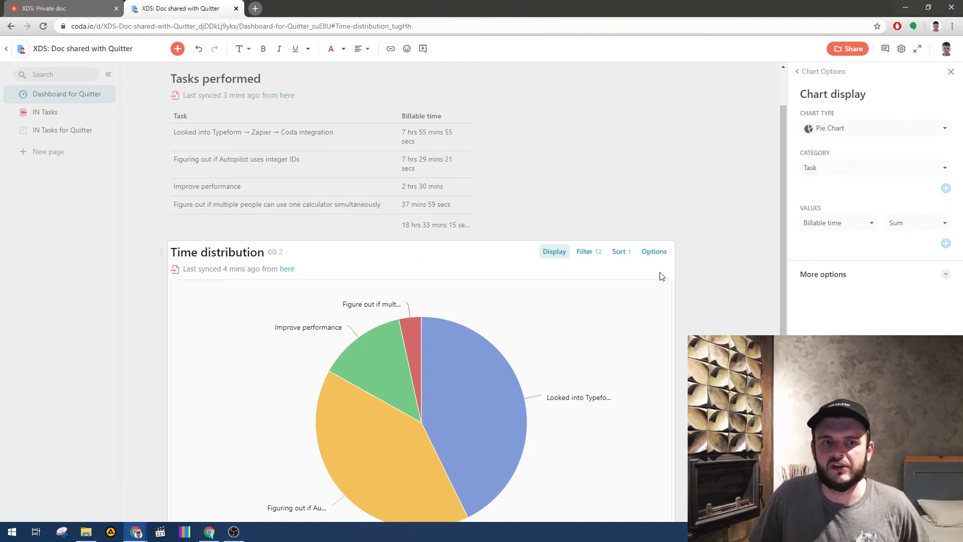
{"action": "left_click", "coordinate": [631, 256]}
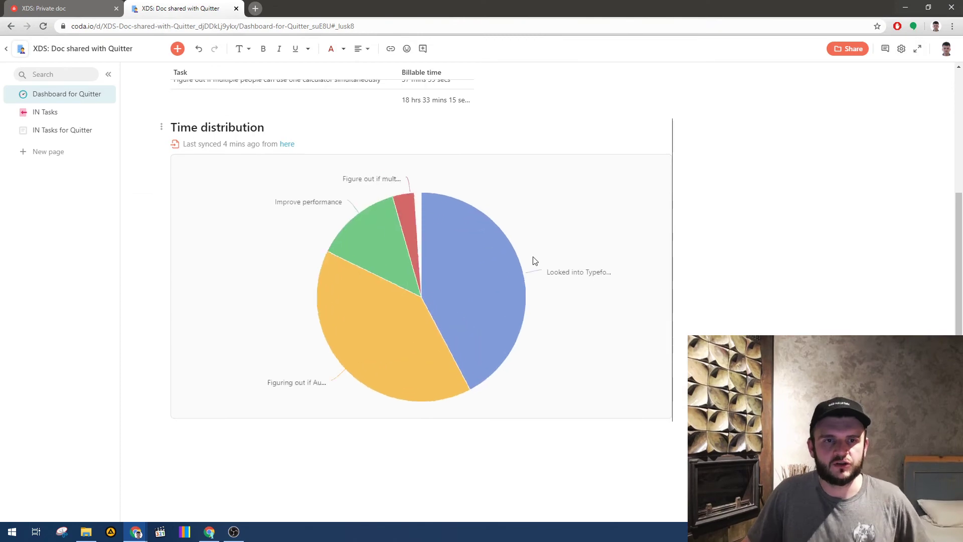
{"action": "mouse_move", "coordinate": [485, 266]}
{"action": "scroll", "coordinate": [427, 211], "scroll_direction": "up", "scroll_amount": 2}
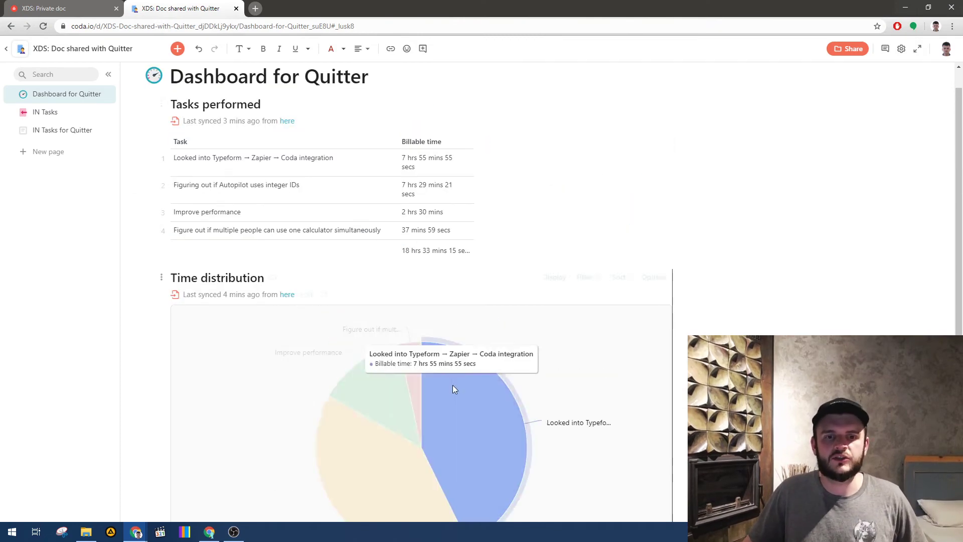
{"action": "scroll", "coordinate": [451, 382], "scroll_direction": "down", "scroll_amount": 1}
- Review the IN Tasks for Quitter, IN Tasks and Dashboard for Quitter pages
{"action": "mouse_move", "coordinate": [396, 389]}
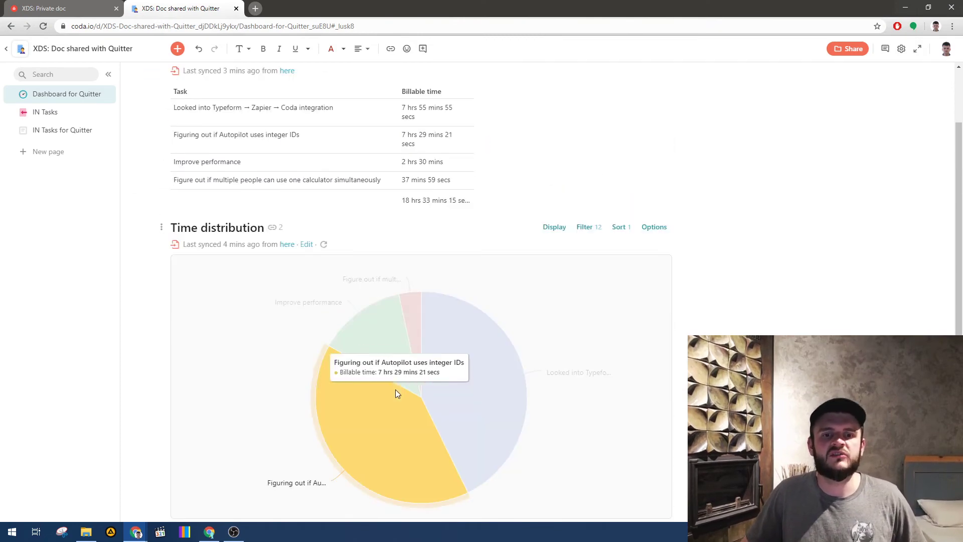
{"action": "left_click", "coordinate": [65, 130]}
{"action": "left_click", "coordinate": [69, 113]}
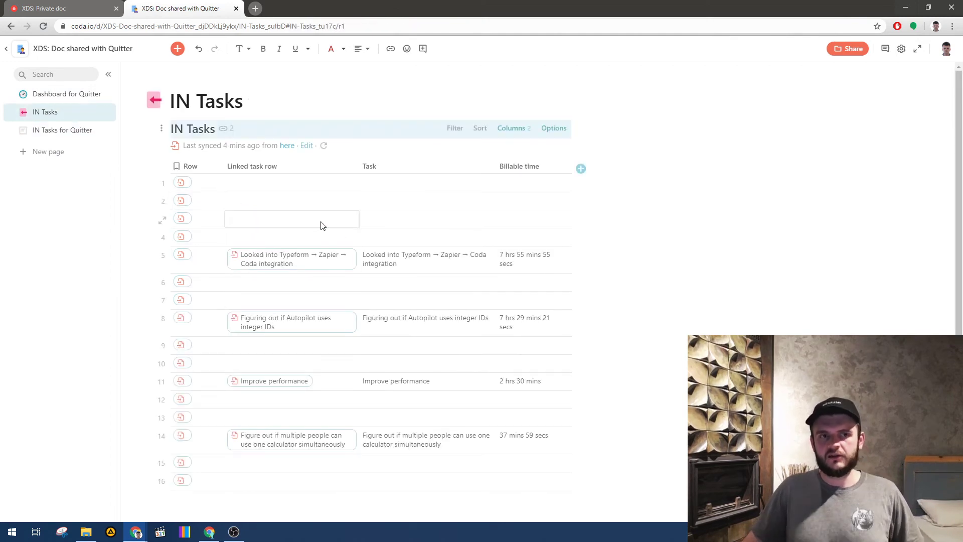
{"action": "left_click", "coordinate": [141, 49]}
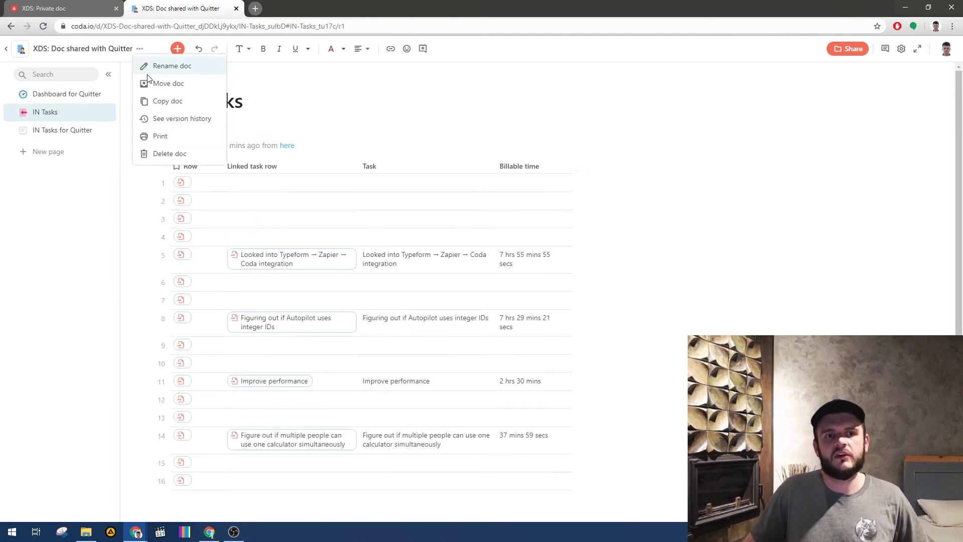
{"action": "left_click", "coordinate": [305, 97]}
{"action": "left_click", "coordinate": [76, 95]}
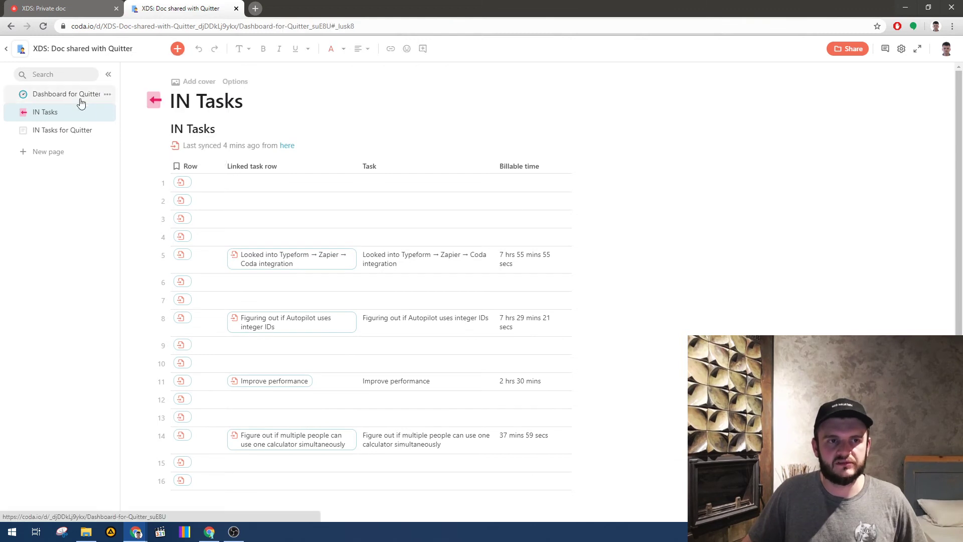
{"action": "left_click", "coordinate": [64, 130]}
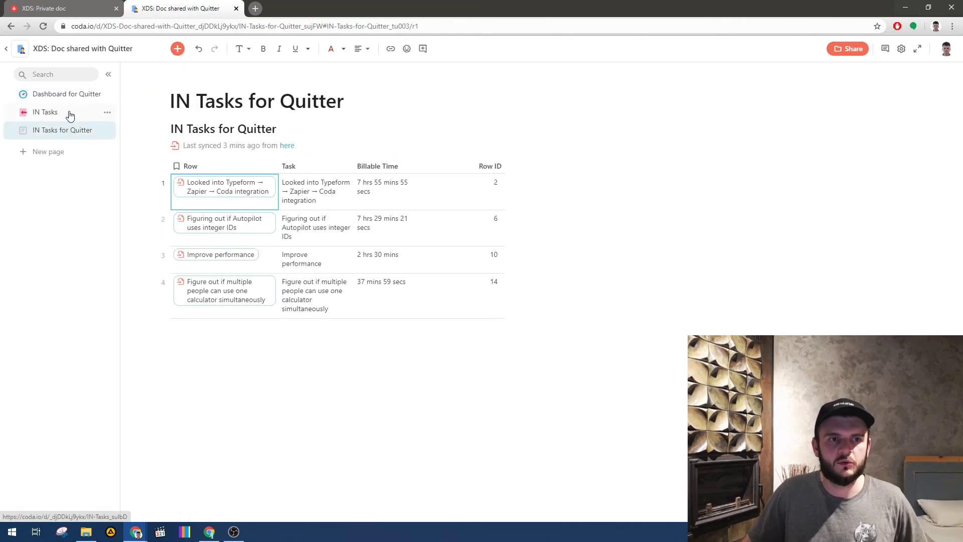
{"action": "left_click", "coordinate": [69, 113]}
{"action": "left_click", "coordinate": [71, 94]}
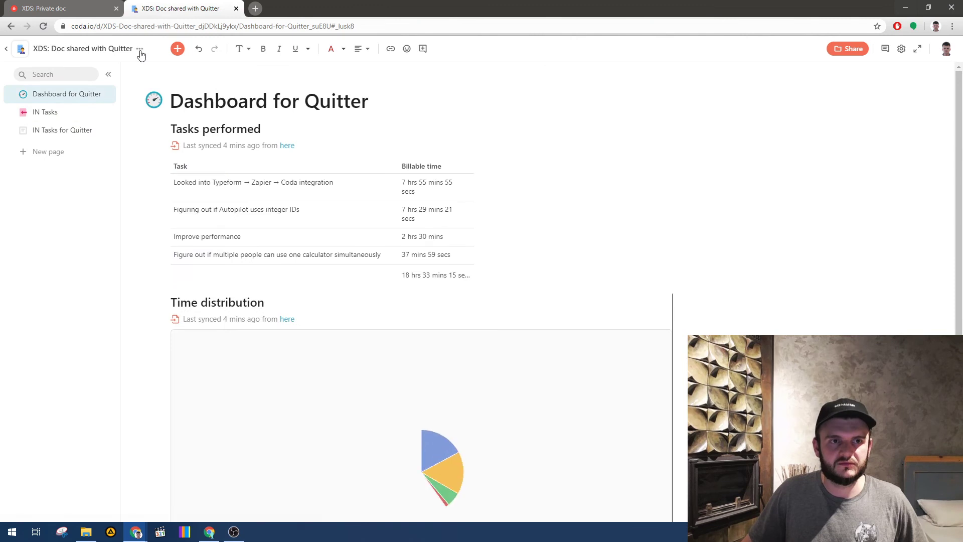
- Copy the doc into the current folder with Copy doc
{"action": "left_click", "coordinate": [140, 49]}
{"action": "left_click", "coordinate": [181, 101]}
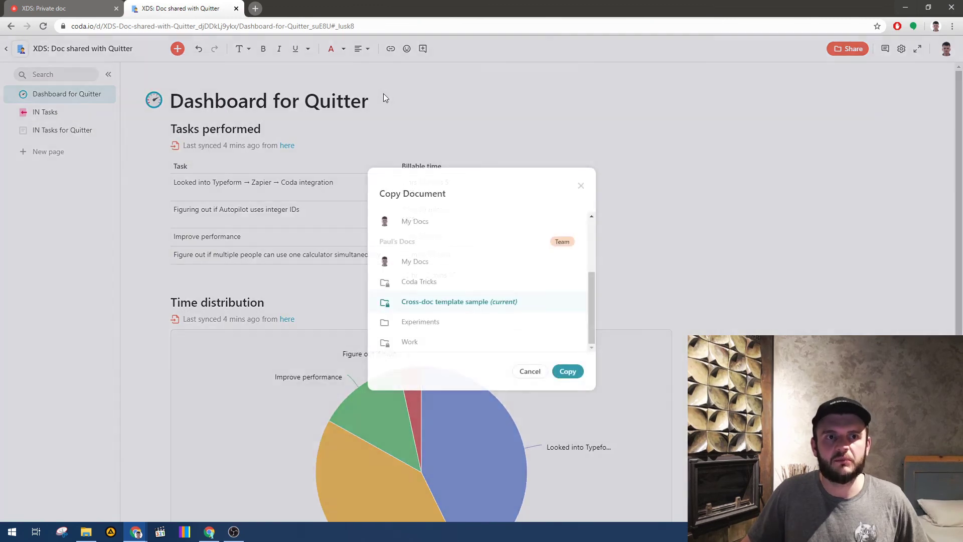
{"action": "left_click", "coordinate": [579, 371]}
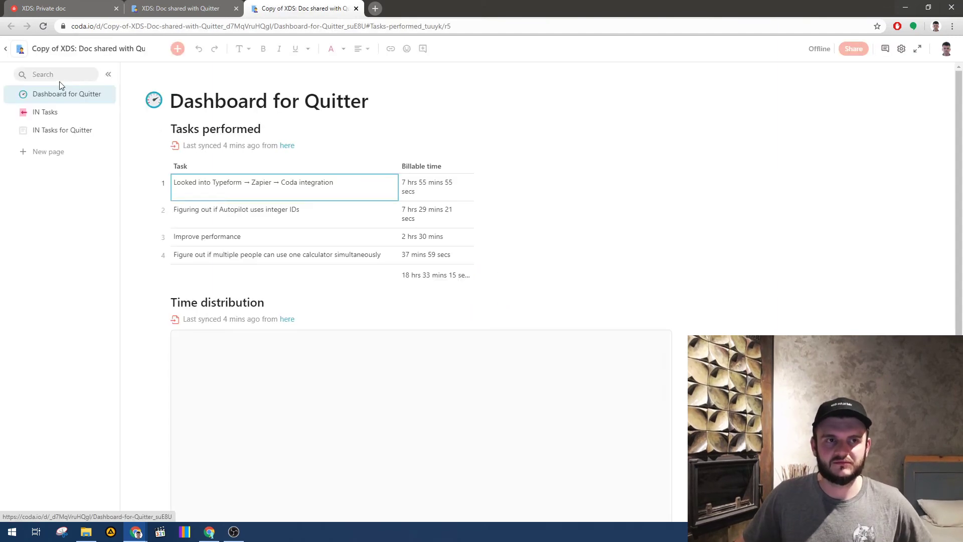
- Strip 'Copy of' from the doc name and retitle the dashboard page for Hooli
{"action": "key", "text": "ctrl+BackSpace"}
{"action": "key", "text": "ctrl+BackSpace"}
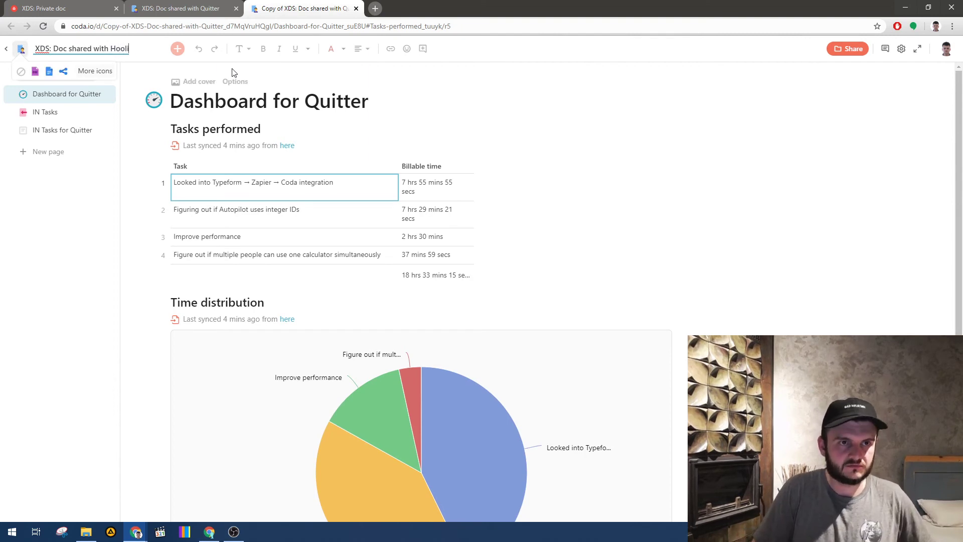
{"action": "key", "text": "Return"}
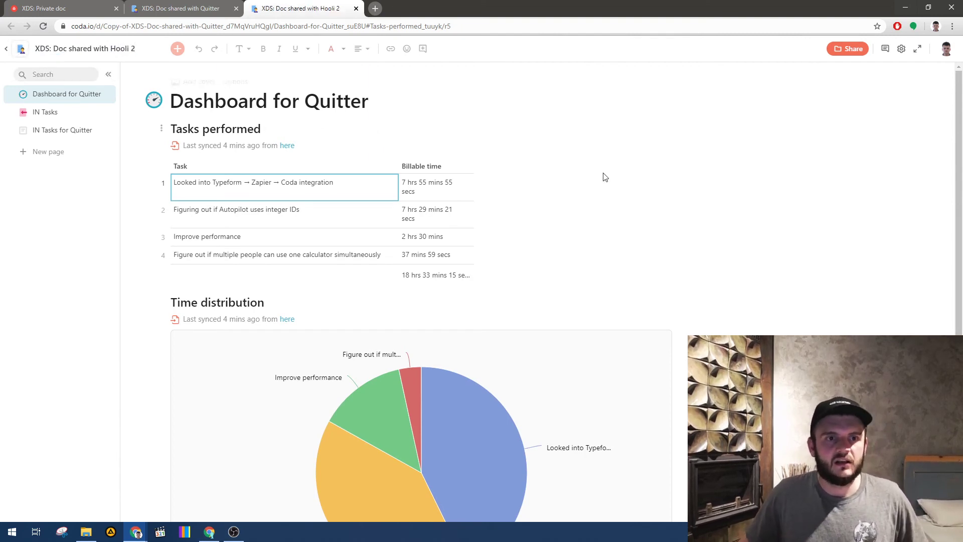
{"action": "double_click", "coordinate": [332, 103]}
{"action": "type", "text": "Hool"}
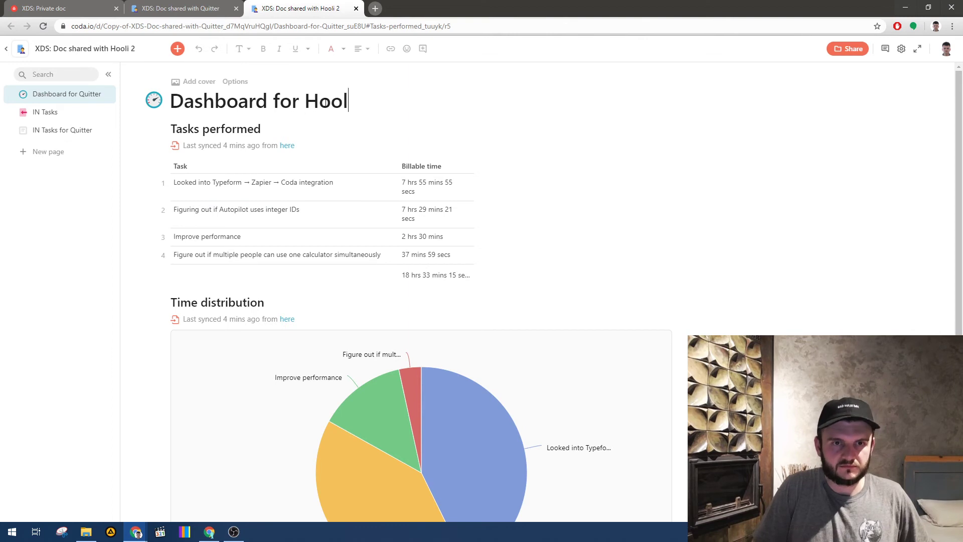
- Delete the IN Tasks for Quitter table and retitle that page for Hooli
{"action": "left_click", "coordinate": [55, 130]}
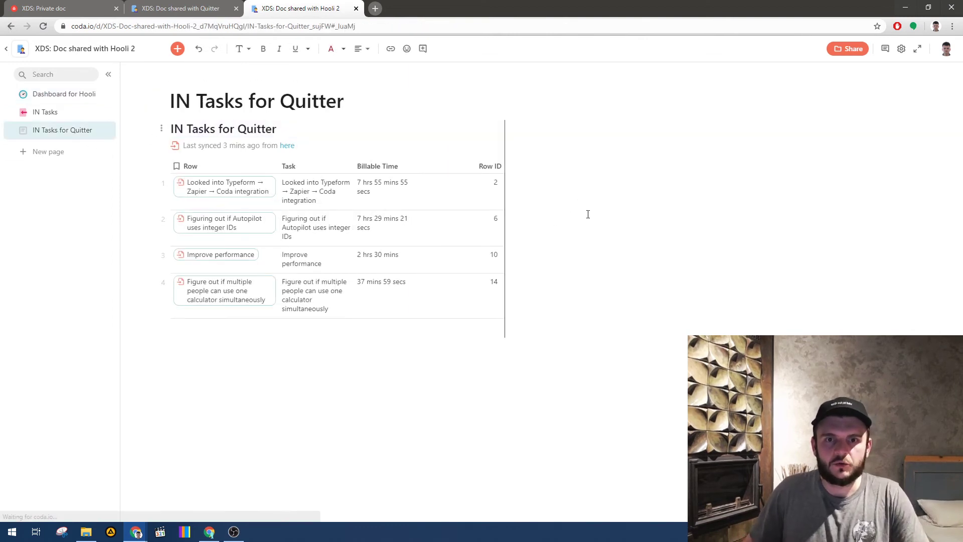
{"action": "key", "text": "Delete"}
{"action": "left_click", "coordinate": [69, 99]}
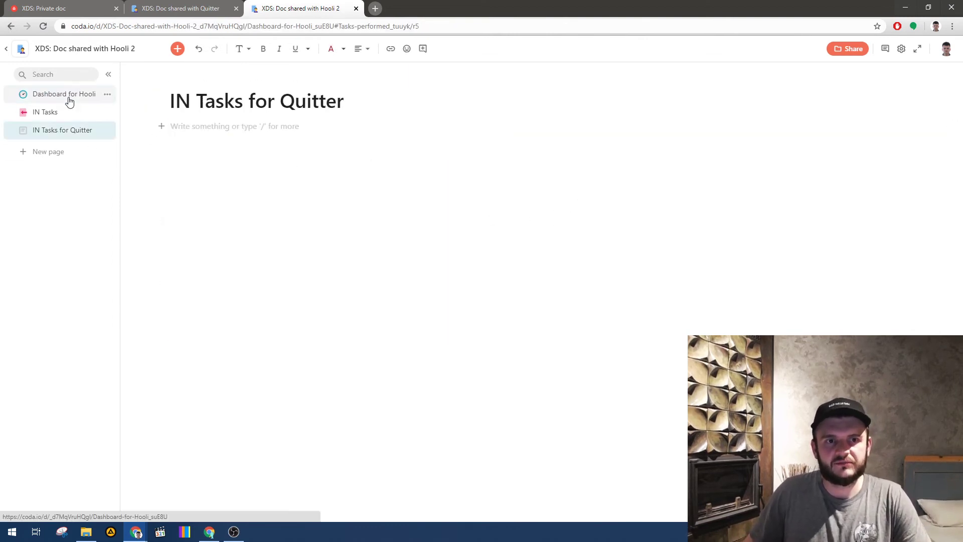
{"action": "left_click", "coordinate": [35, 113]}
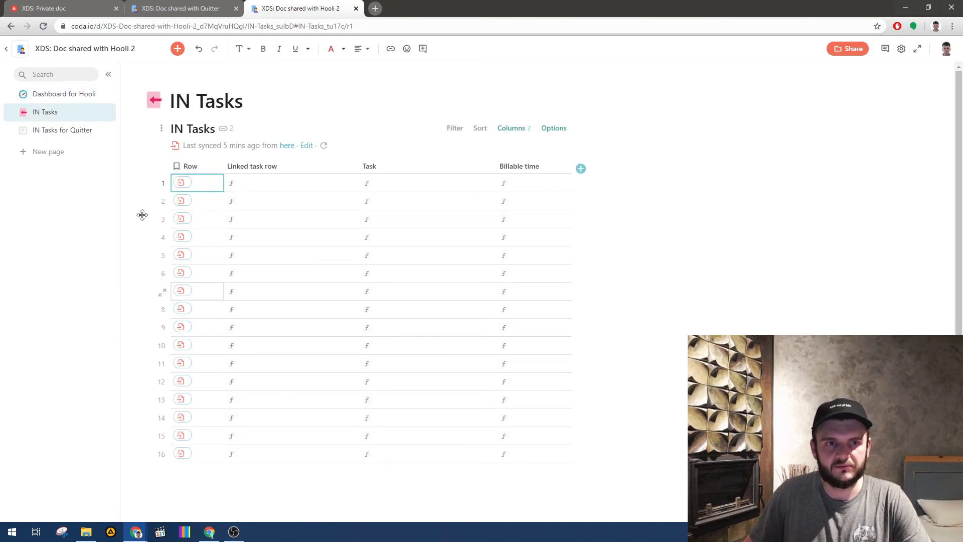
{"action": "left_click", "coordinate": [49, 129]}
{"action": "double_click", "coordinate": [368, 105]}
{"action": "type", "text": "Hooli"}
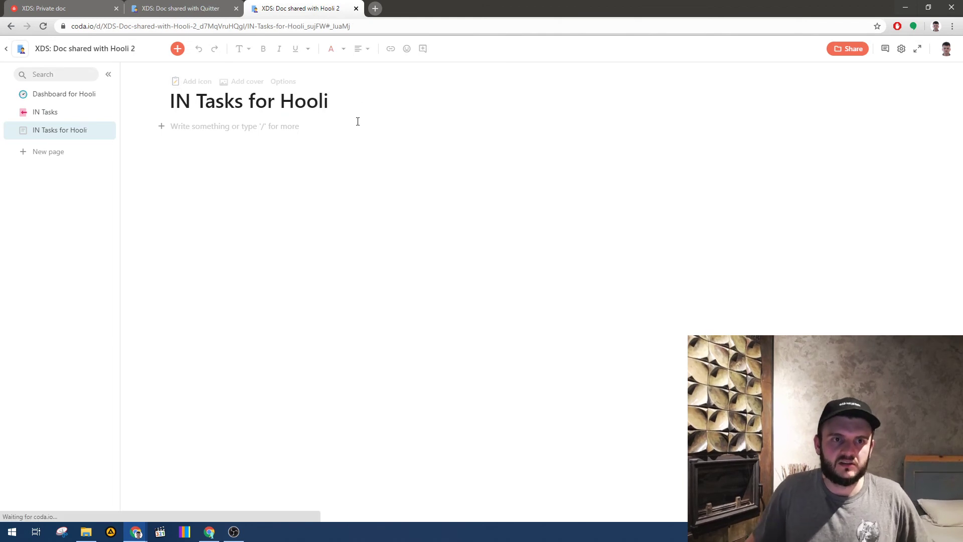
{"action": "left_click", "coordinate": [358, 122]}
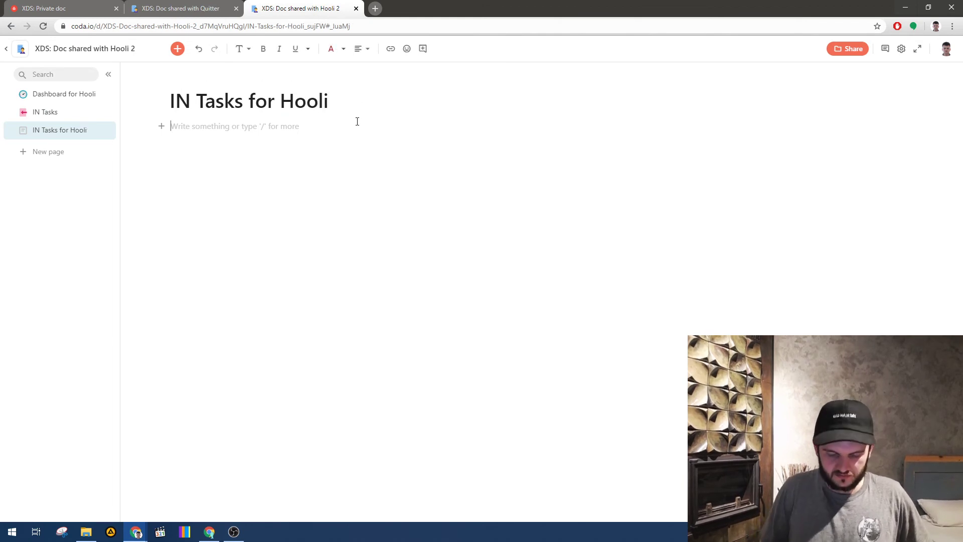
- Insert the synced All tasks table from another doc under the page title
{"action": "type", "text": "/sy"}
{"action": "key", "text": "Return"}
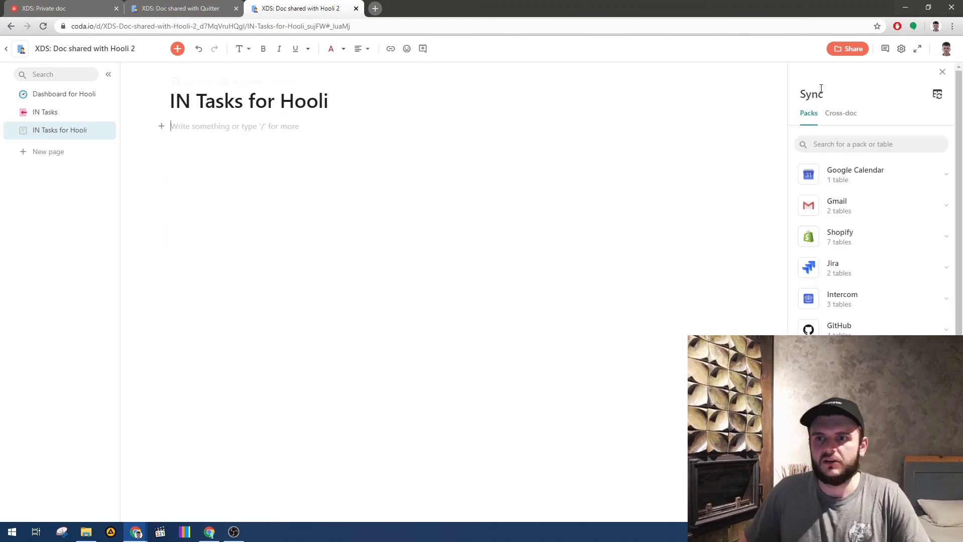
{"action": "left_click", "coordinate": [841, 115]}
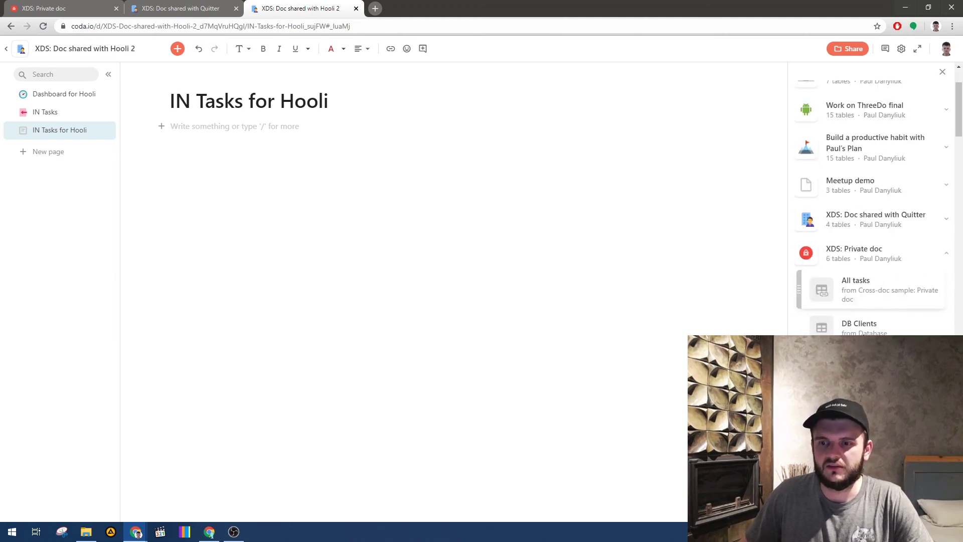
{"action": "left_click_drag", "start_coordinate": [855, 286], "coordinate": [428, 126]}
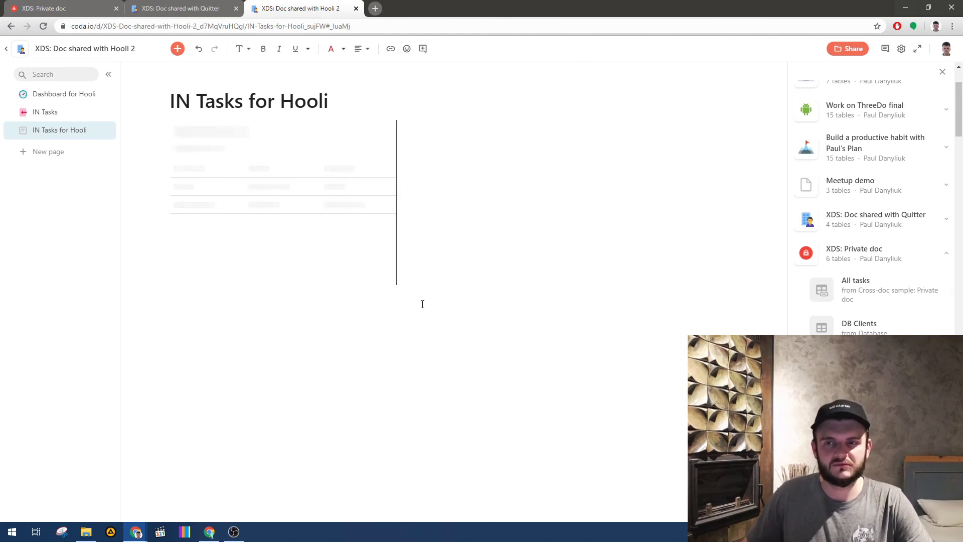
- Rename the synced table's heading to match the page title
{"action": "triple_click", "coordinate": [185, 106]}
{"action": "key", "text": "ctrl+c"}
{"action": "triple_click", "coordinate": [192, 132]}
{"action": "key", "text": "ctrl+v"}
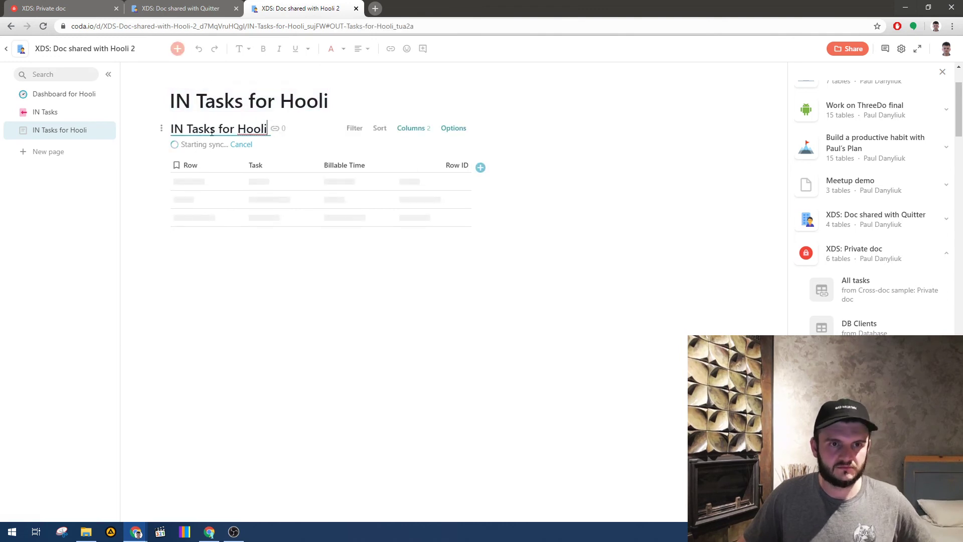
{"action": "left_click", "coordinate": [571, 163]}
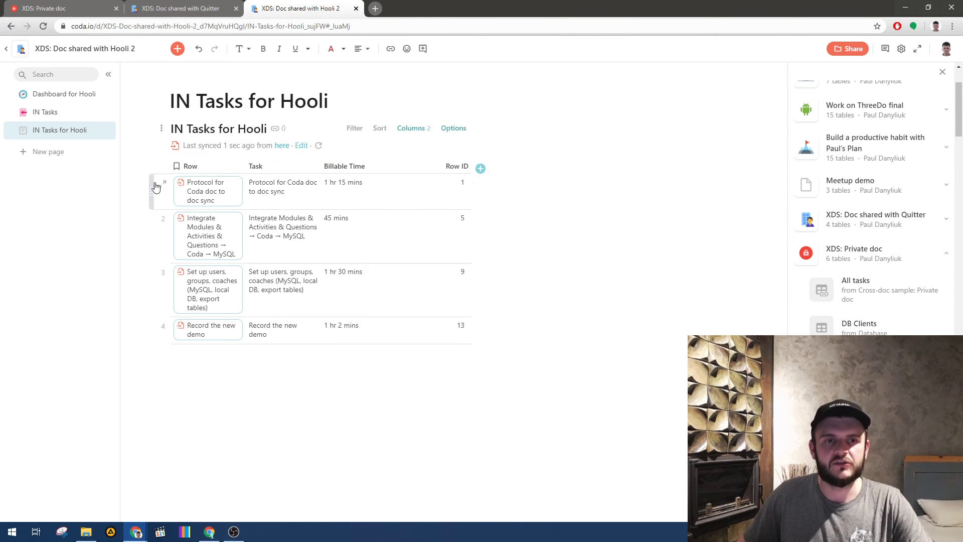
- In the Linked task row formula, replace the deleted table reference with IN Tasks for Hooli
{"action": "left_click", "coordinate": [46, 112]}
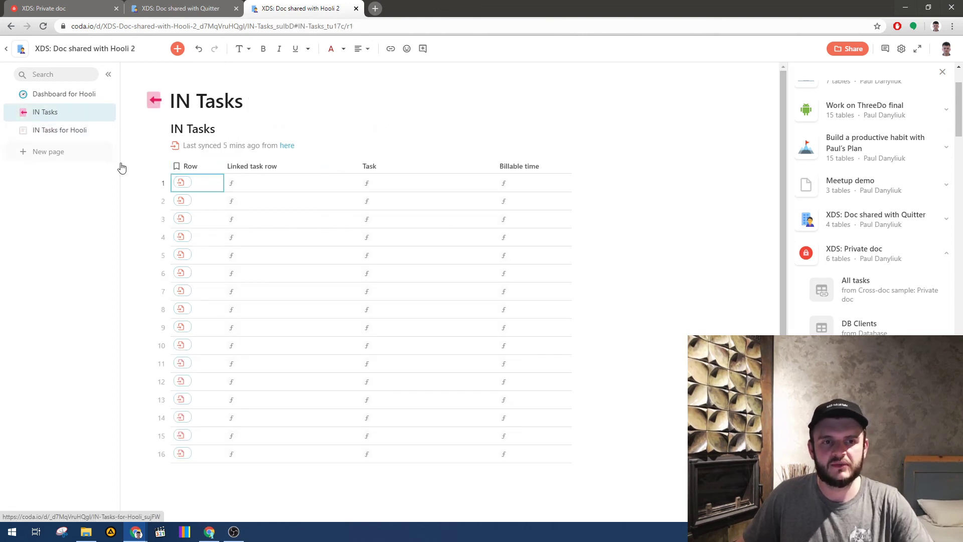
{"action": "left_click", "coordinate": [271, 167]}
{"action": "left_click", "coordinate": [352, 166]}
{"action": "left_click", "coordinate": [364, 217]}
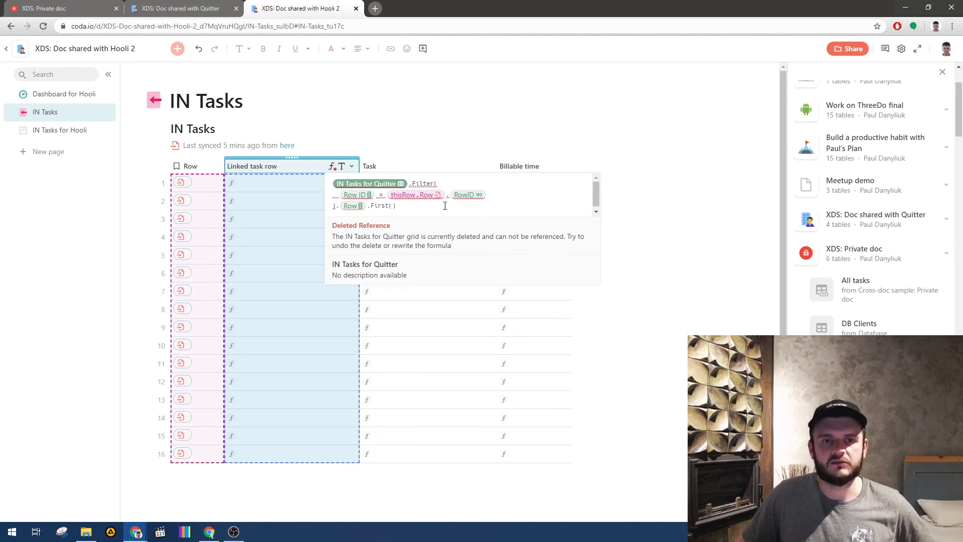
{"action": "type", "text": "IN Tasks"}
{"action": "key", "text": "Down"}
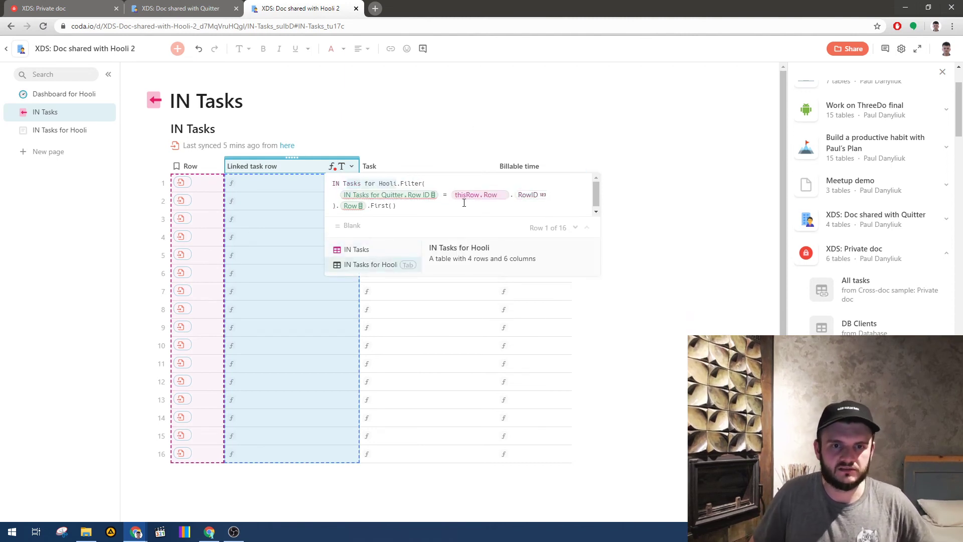
{"action": "key", "text": "Return"}
- Replace the broken Row ID and Row references in the formula
{"action": "left_click", "coordinate": [421, 201]}
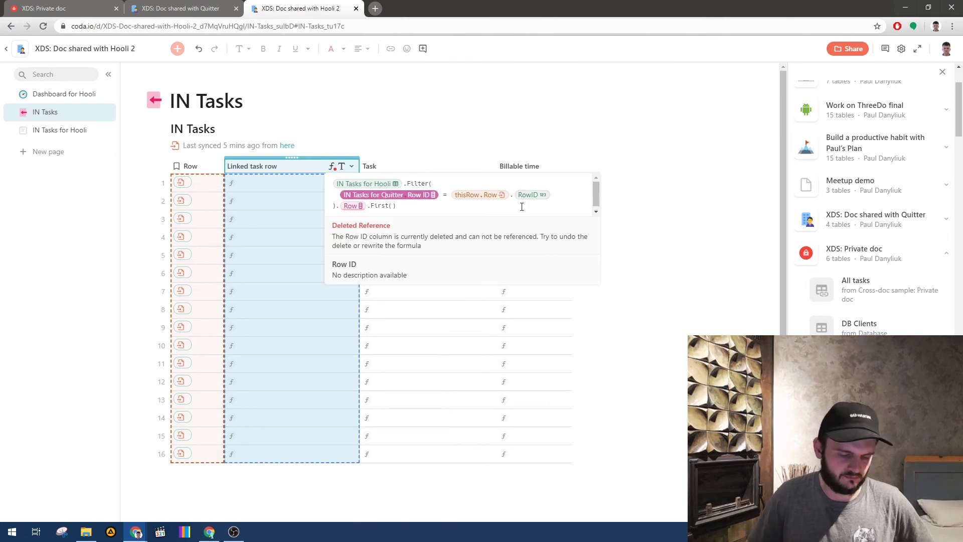
{"action": "type", "text": "Row"}
{"action": "key", "text": "Down"}
{"action": "key", "text": "Return"}
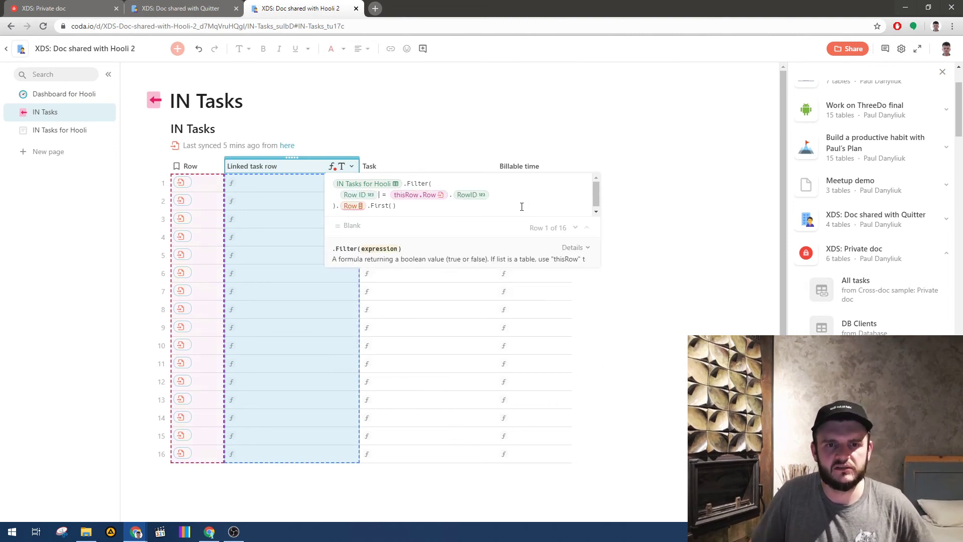
{"action": "left_click", "coordinate": [351, 205]}
{"action": "type", "text": "Row"}
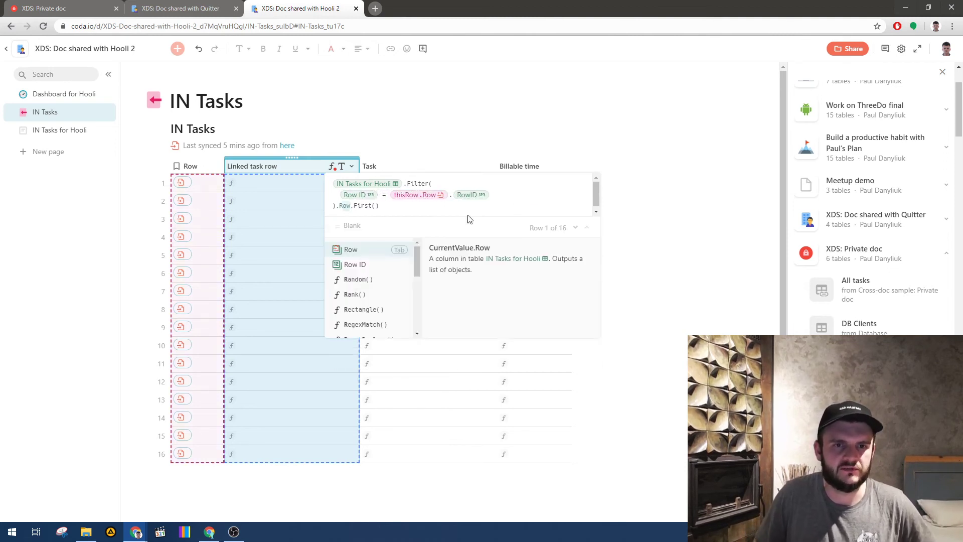
{"action": "key", "text": "Return"}
{"action": "key", "text": "Return"}
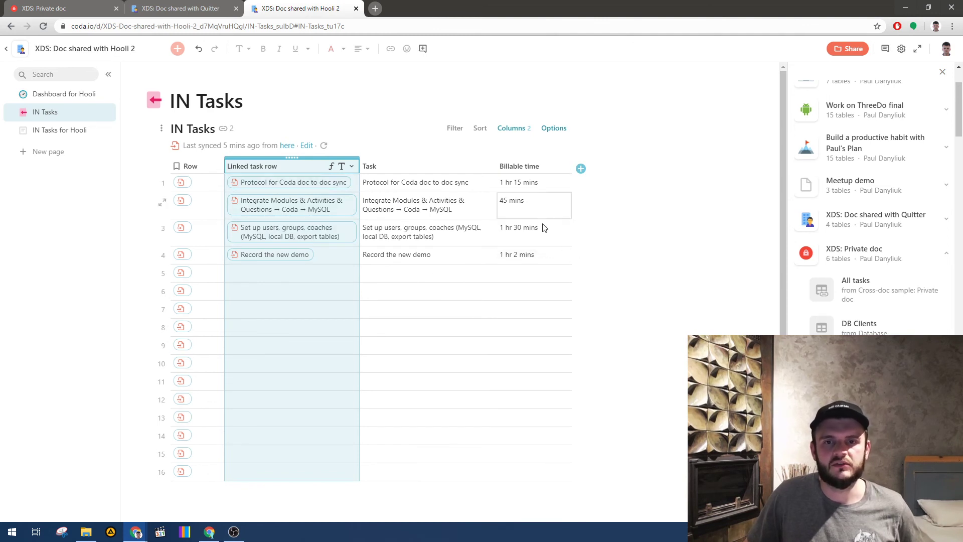
- Open Dashboard for Hooli and review the 4 hrs 32 mins task table and four-slice pie chart
{"action": "left_click", "coordinate": [55, 101]}
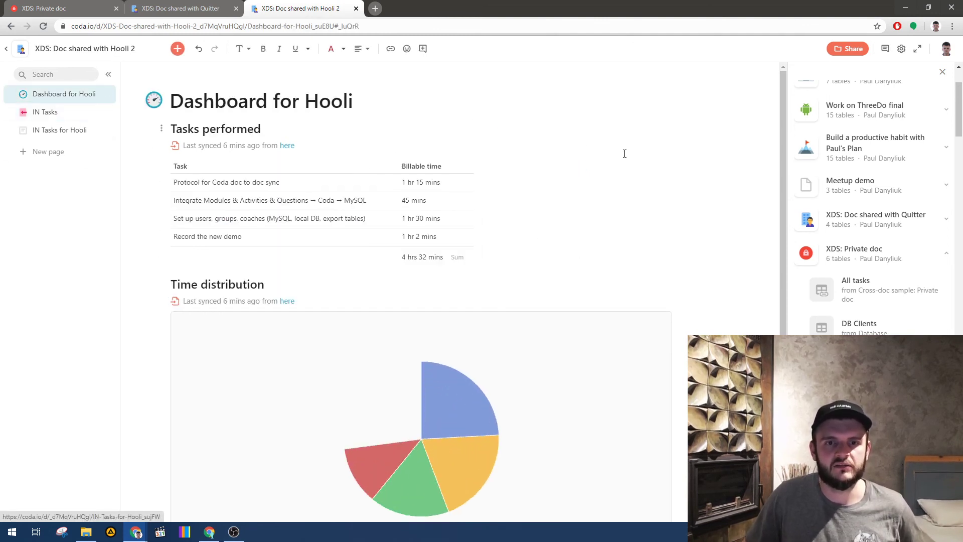
{"action": "scroll", "coordinate": [616, 185], "scroll_direction": "down", "scroll_amount": 1}
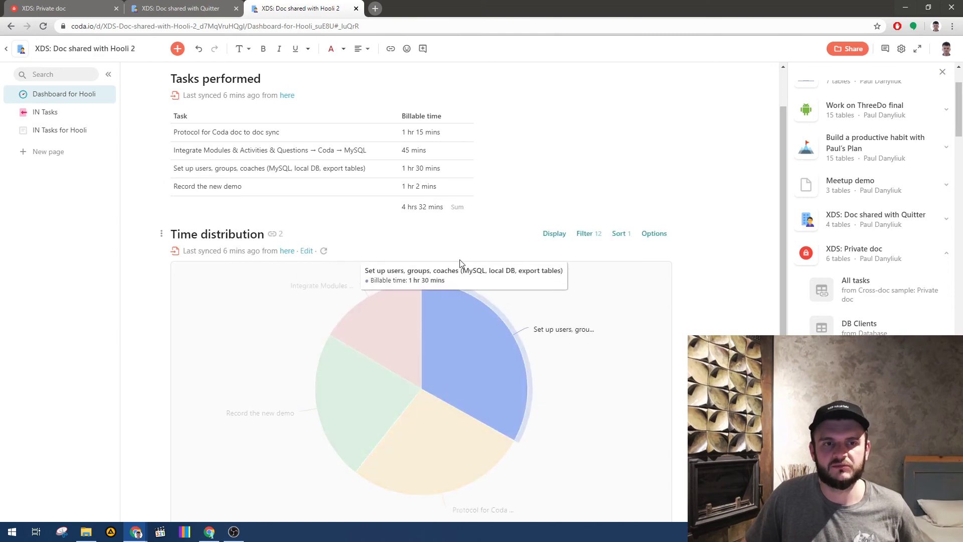
{"action": "scroll", "coordinate": [598, 168], "scroll_direction": "up", "scroll_amount": 1}
{"action": "scroll", "coordinate": [596, 169], "scroll_direction": "down", "scroll_amount": 3}
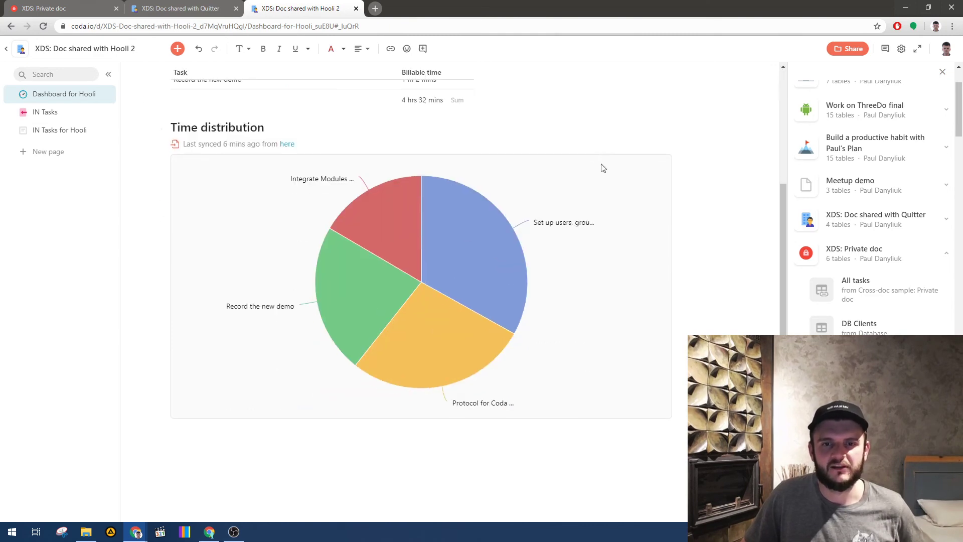
{"action": "scroll", "coordinate": [453, 110], "scroll_direction": "up", "scroll_amount": 3}
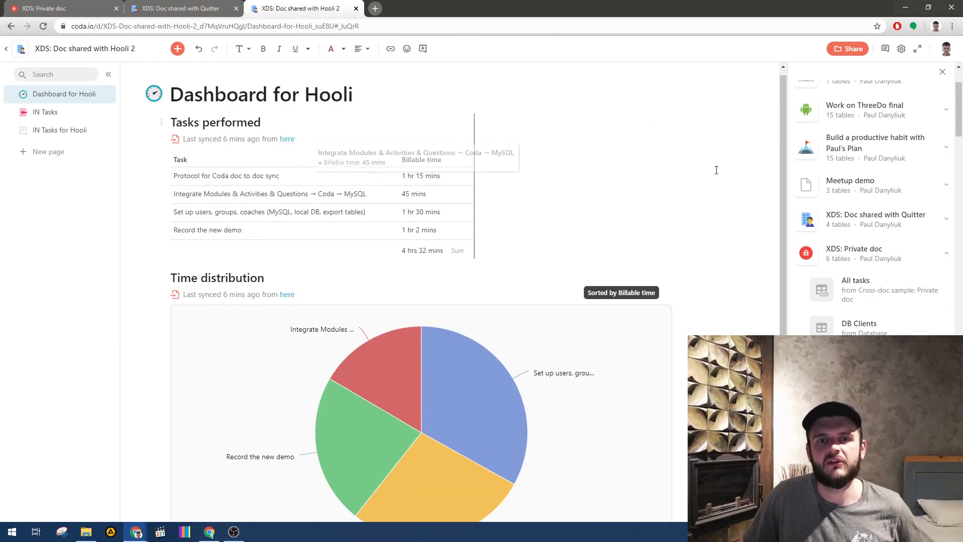
- Select the Row column on IN Tasks, then inspect the IN Tasks for Hooli table
{"action": "left_click", "coordinate": [49, 117]}
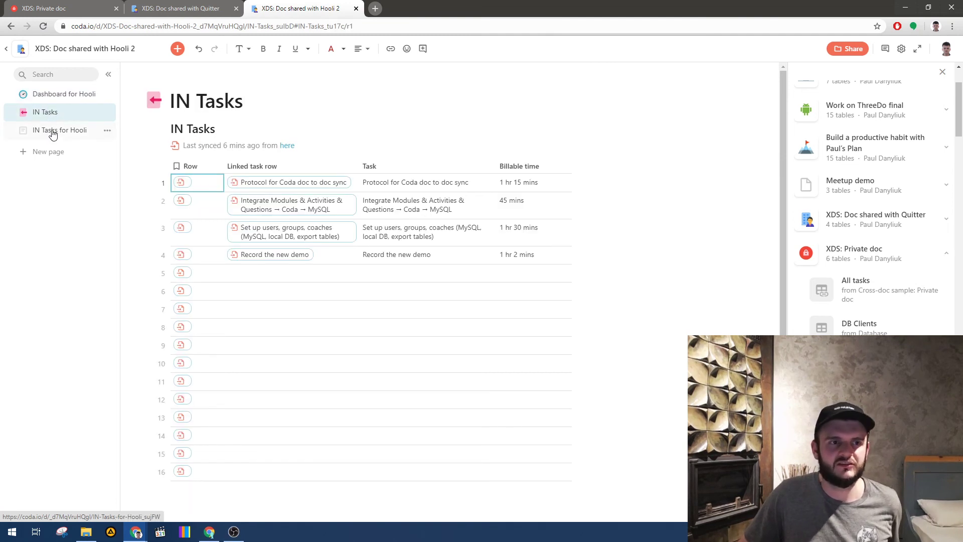
{"action": "left_click", "coordinate": [55, 132]}
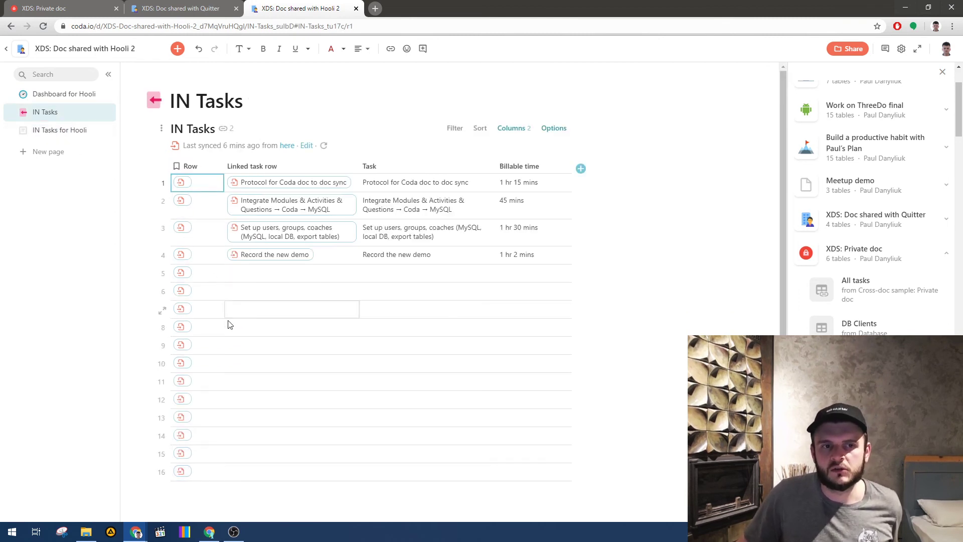
{"action": "left_click", "coordinate": [185, 166]}
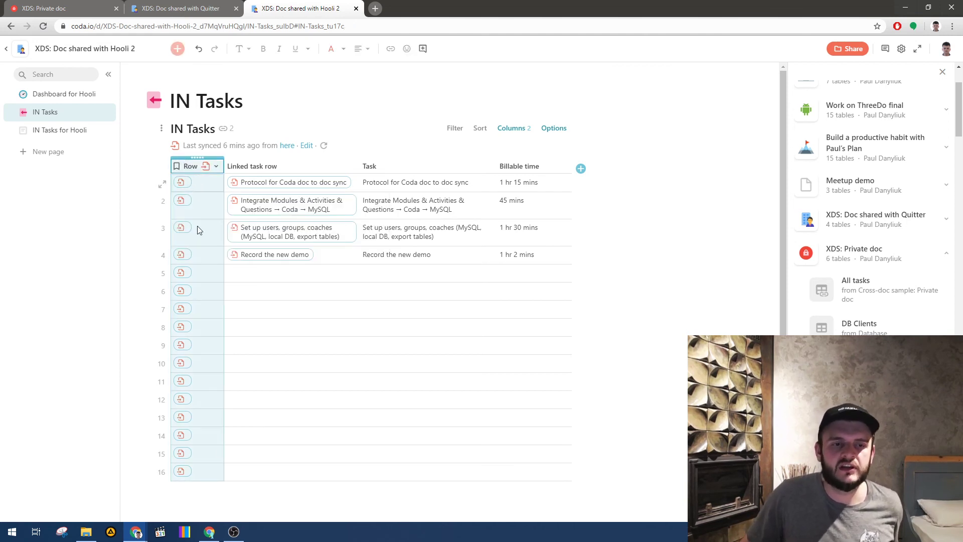
{"action": "left_click", "coordinate": [55, 130]}
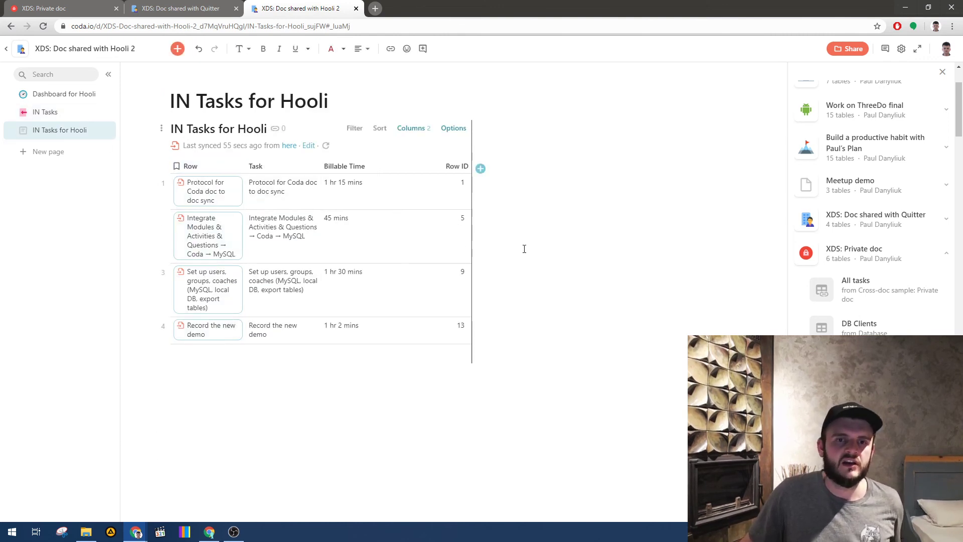
{"action": "left_click", "coordinate": [575, 224]}
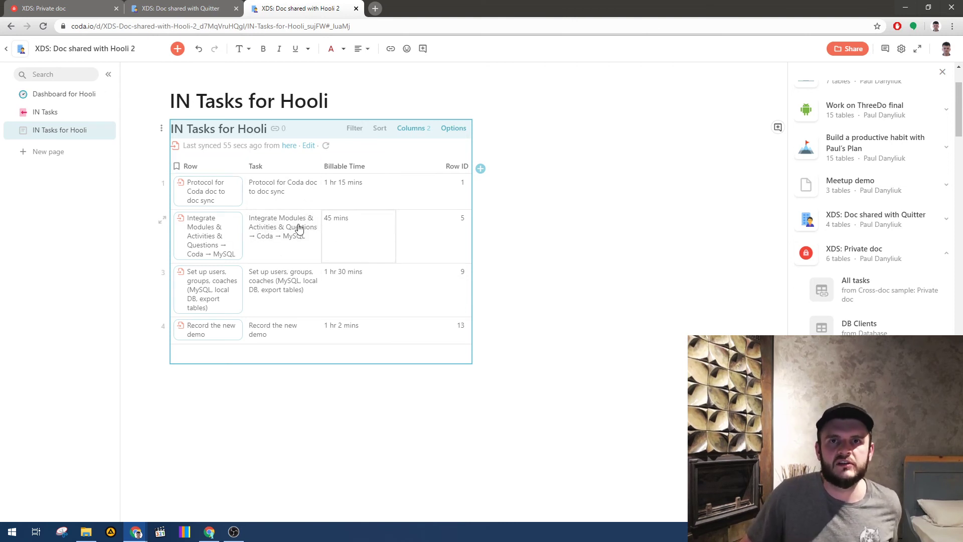
- Back on IN Tasks, narrow the table's Row column by dragging its edge left
{"action": "left_click", "coordinate": [53, 112]}
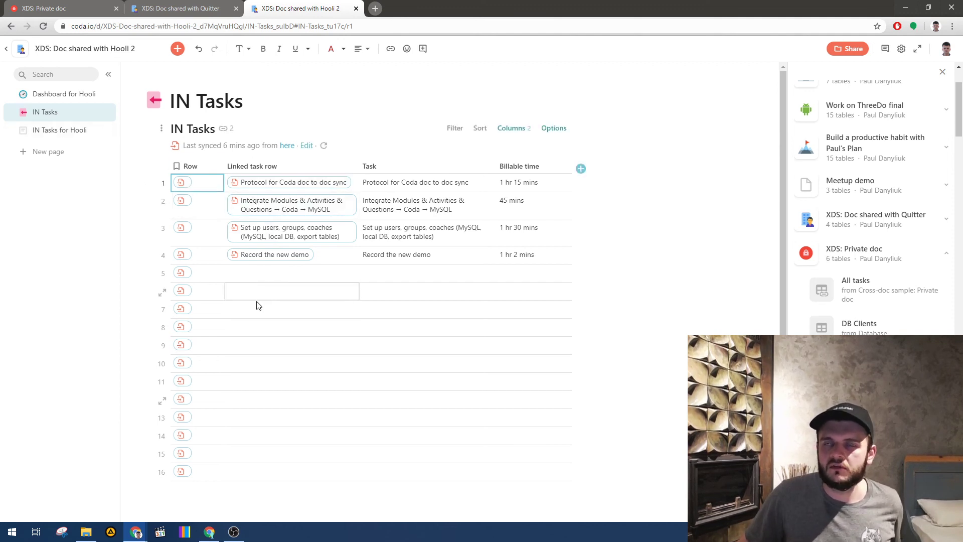
{"action": "left_click", "coordinate": [75, 130]}
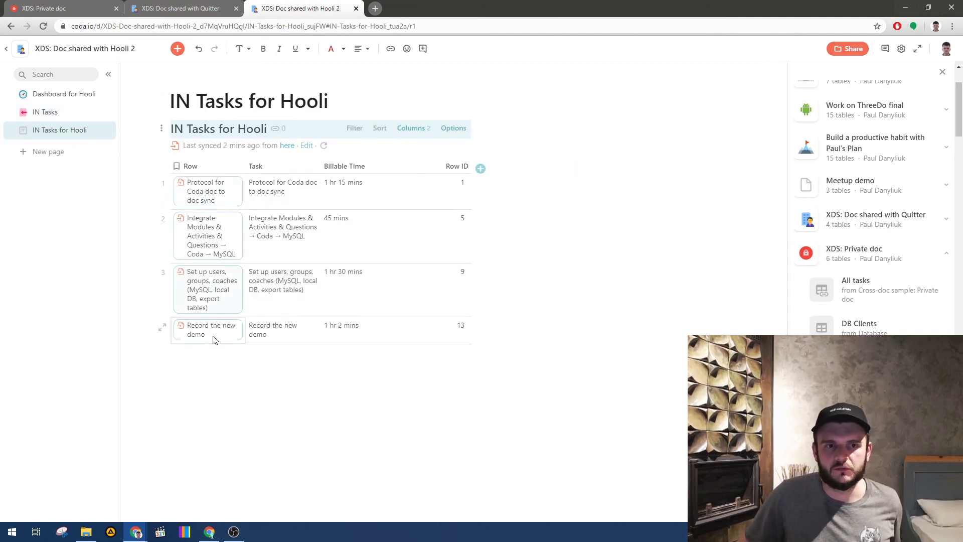
{"action": "left_click", "coordinate": [50, 112]}
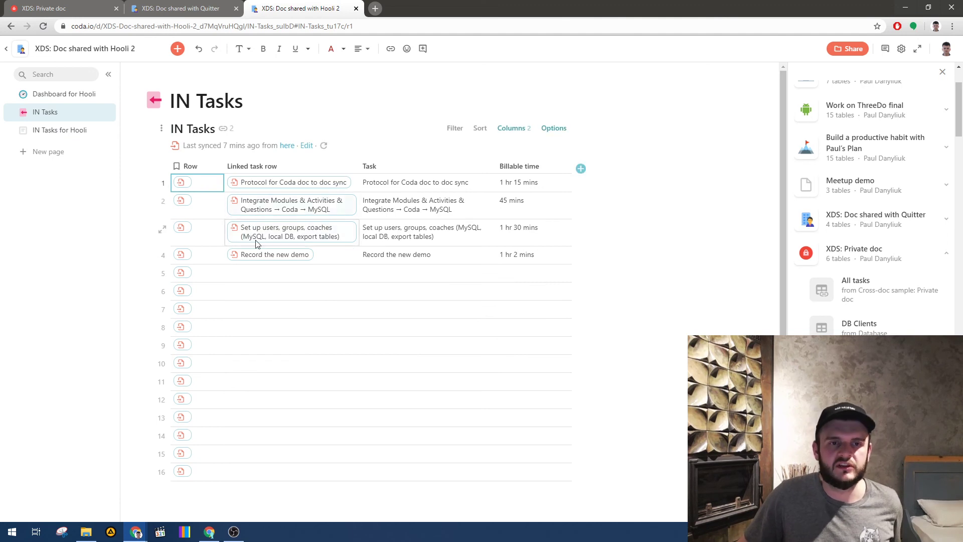
{"action": "mouse_move", "coordinate": [223, 166]}
{"action": "left_mouse_down"}
{"action": "mouse_move", "coordinate": [201, 167]}
{"action": "mouse_move", "coordinate": [212, 166]}
{"action": "left_mouse_up"}
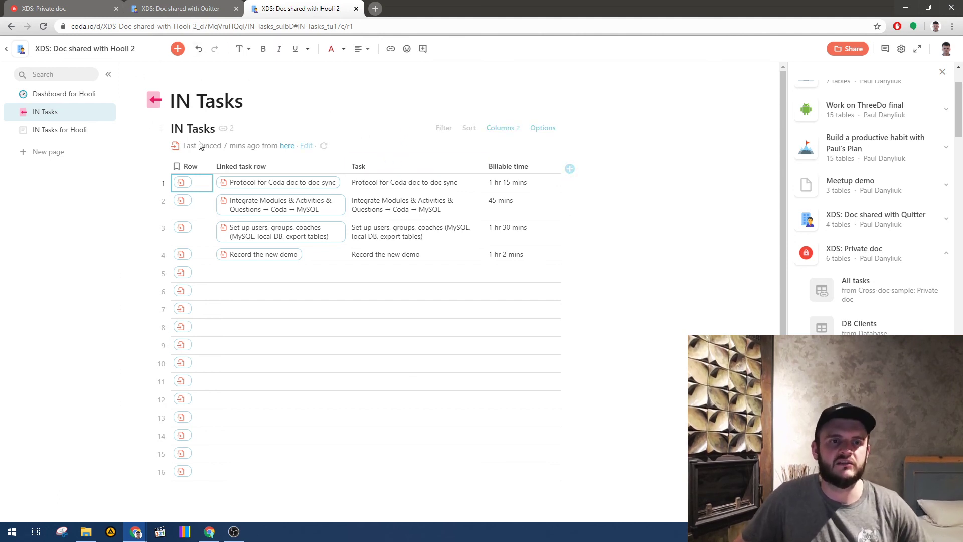
- Return to Dashboard for Hooli and check the Tasks performed table's filter settings, then close them
{"action": "left_click", "coordinate": [73, 93]}
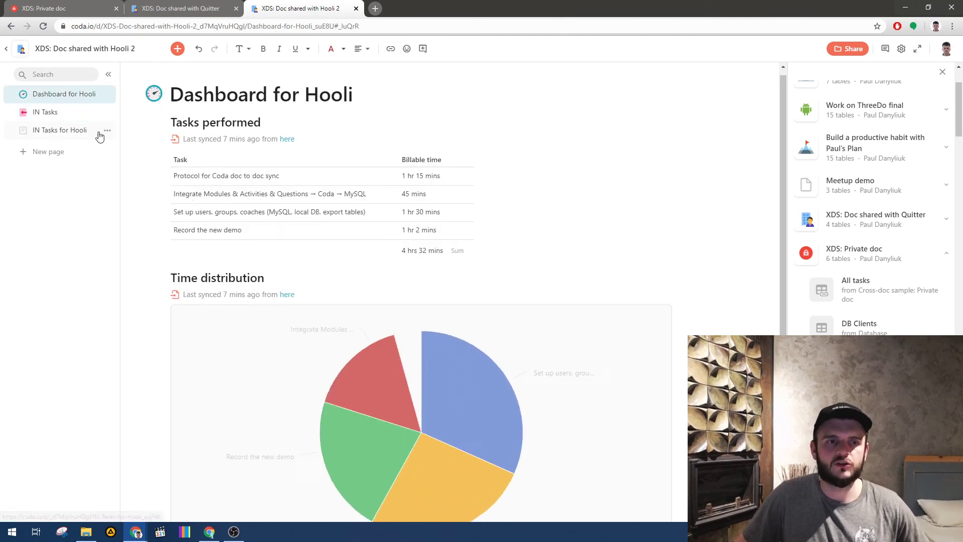
{"action": "left_click", "coordinate": [59, 131]}
{"action": "left_click", "coordinate": [75, 94]}
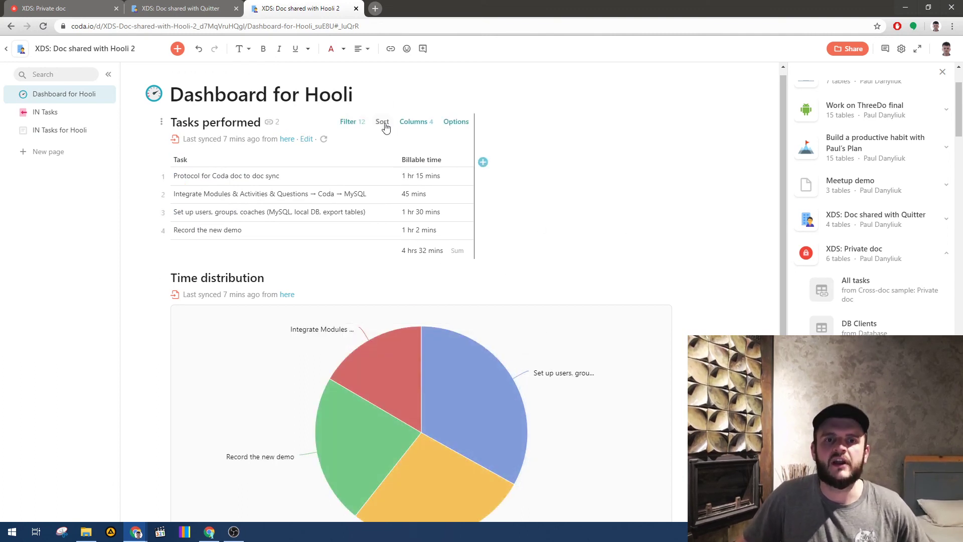
{"action": "left_click", "coordinate": [361, 128]}
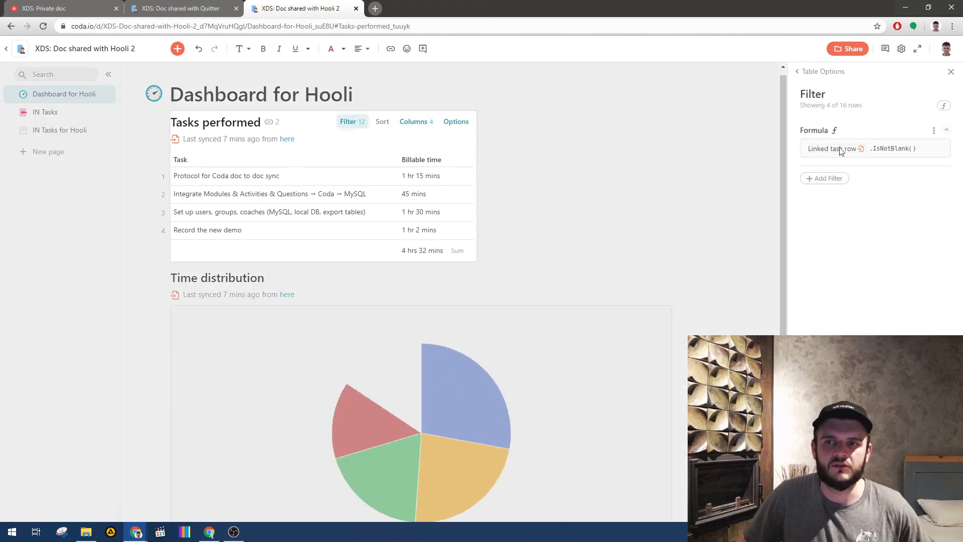
{"action": "left_click", "coordinate": [663, 206]}
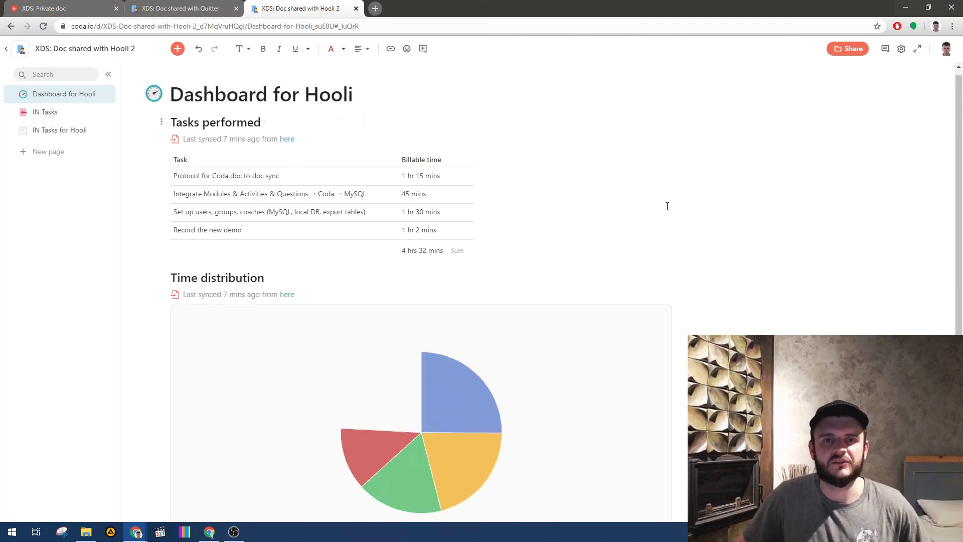